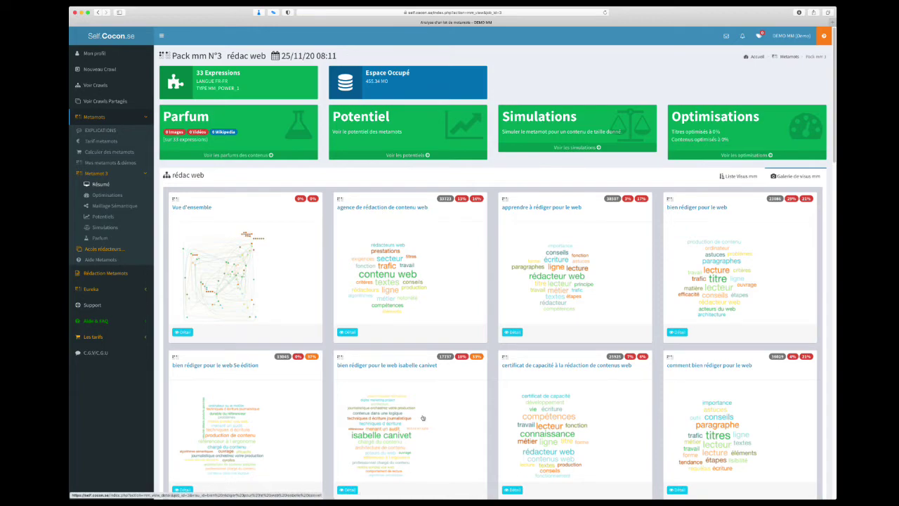
# Look through the word-cloud gallery of the "rédac web" metamots pack.
pyautogui.scroll(-15, 423, 422)
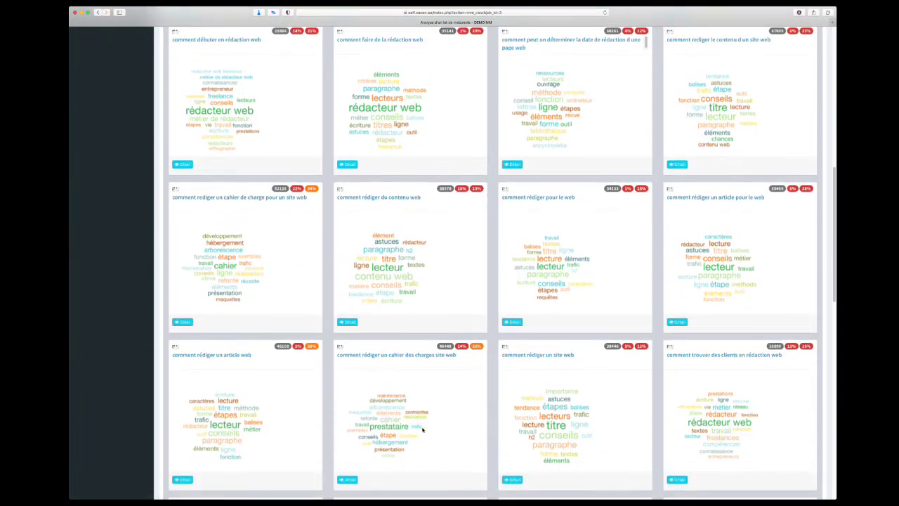
pyautogui.scroll(-5, 422, 429)
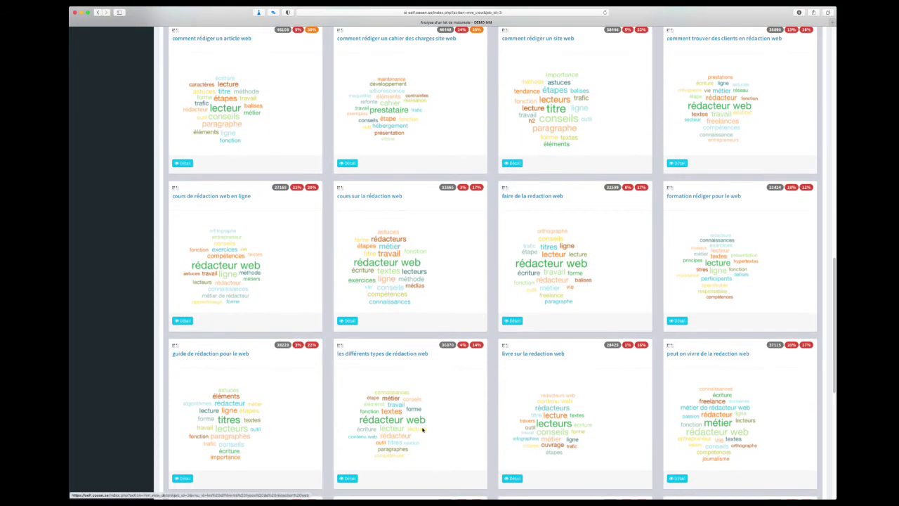
pyautogui.scroll(20, 422, 429)
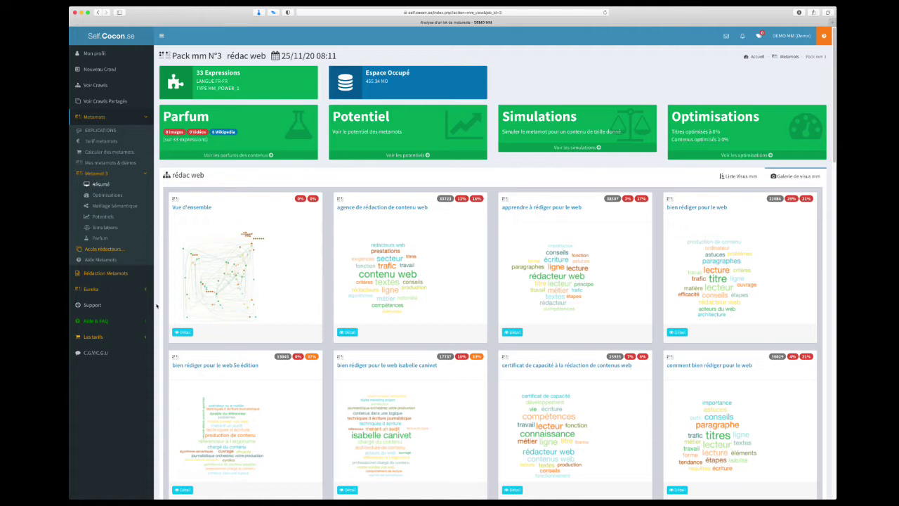
pyautogui.scroll(-1, 159, 303)
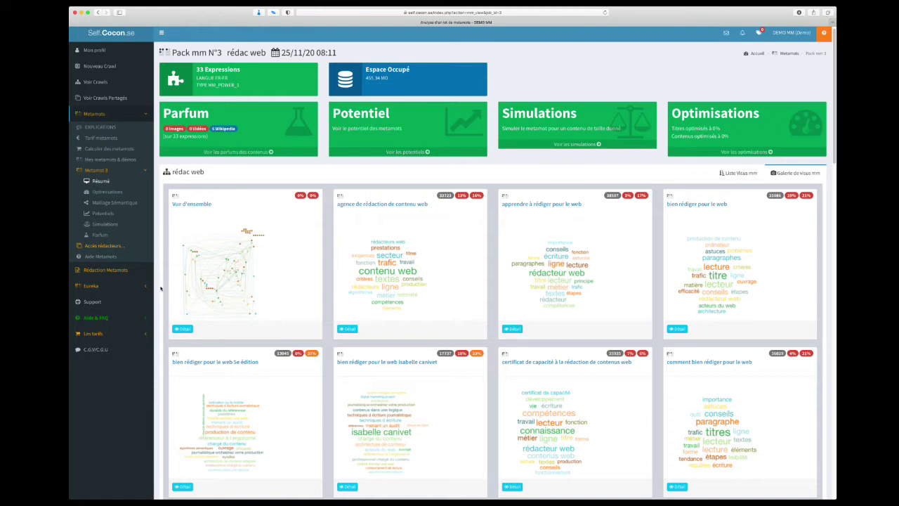
pyautogui.scroll(1, 156, 290)
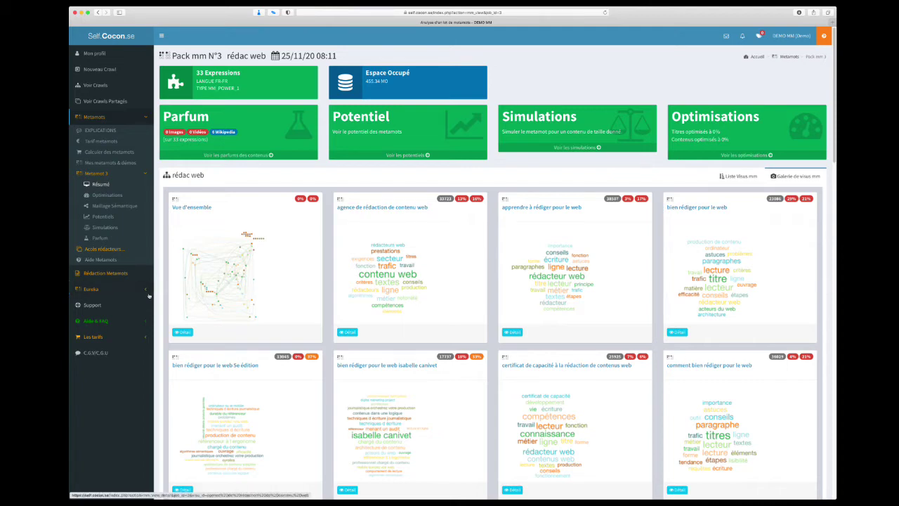
# Open the pack's content simulations and display the recommended words for "comment faire de la rédaction web" at 1000 words.
pyautogui.click(112, 197)
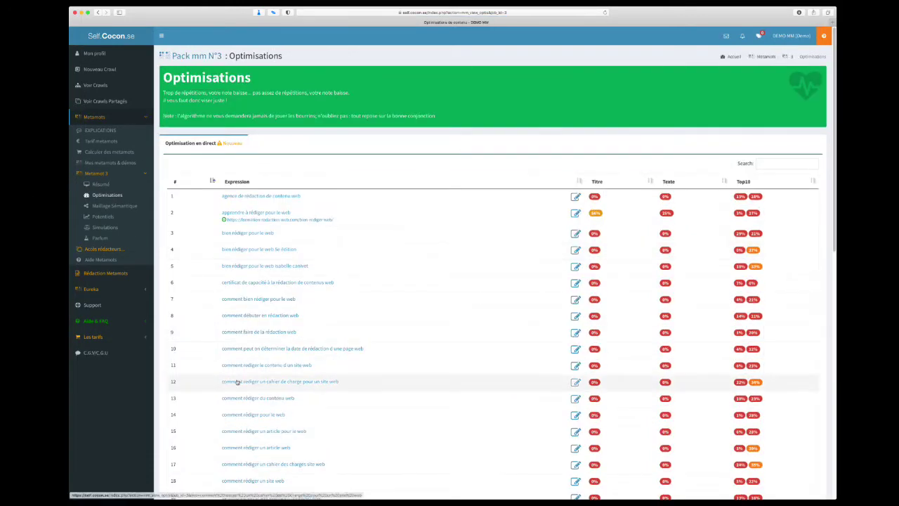
pyautogui.click(82, 228)
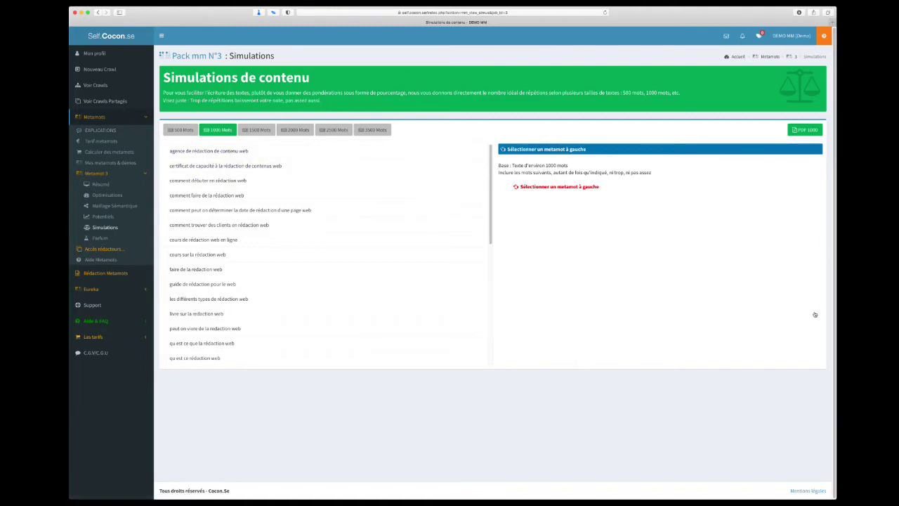
pyautogui.click(197, 196)
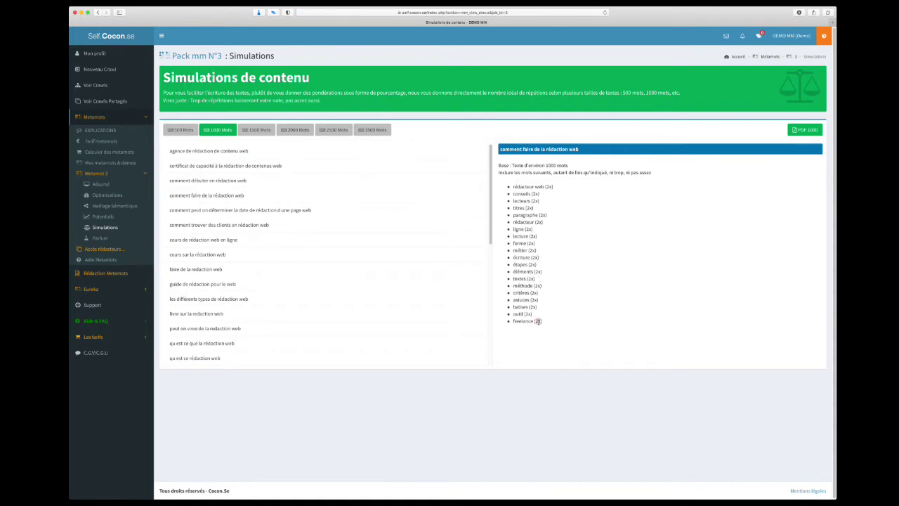
# Examine the full list of recommended words and repetitions, then the last five entries from "critères" to "freelance".
pyautogui.moveTo(555, 331); pyautogui.dragTo(501, 194)
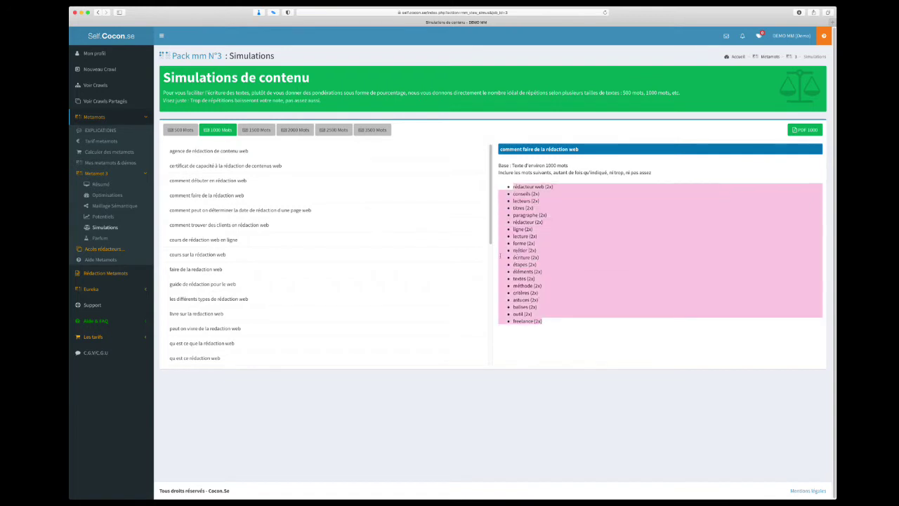
pyautogui.click(527, 266)
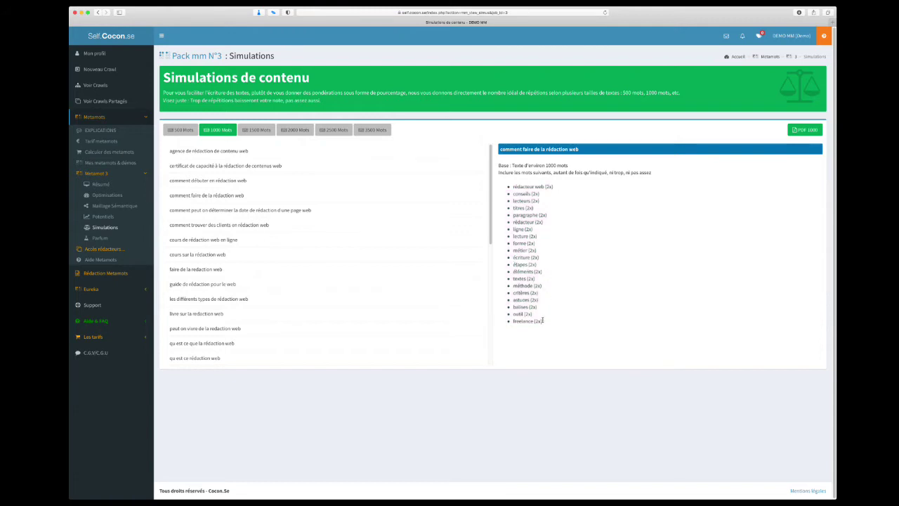
pyautogui.moveTo(542, 320)
pyautogui.mouseDown()
pyautogui.moveTo(510, 294)
pyautogui.moveTo(549, 319)
pyautogui.mouseUp()
pyautogui.click(512, 292)
pyautogui.click(557, 346)
pyautogui.moveTo(548, 324); pyautogui.dragTo(512, 293)
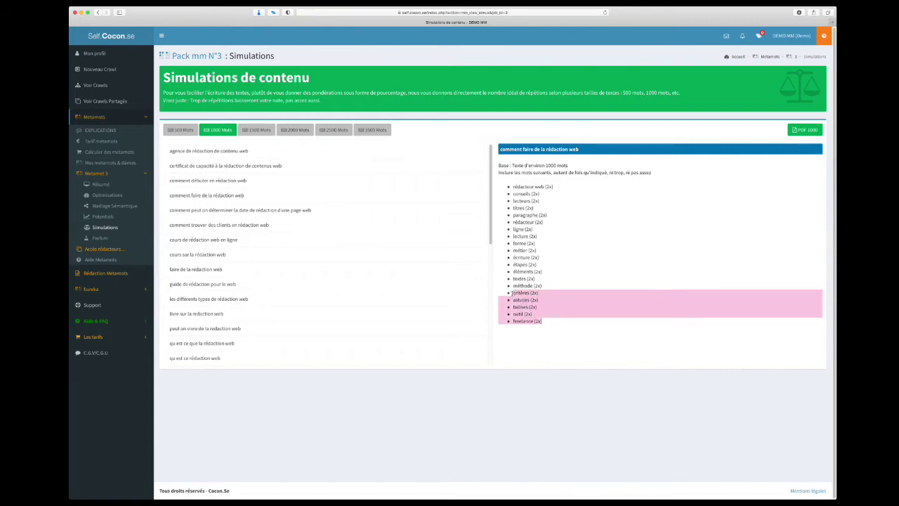
pyautogui.click(528, 338)
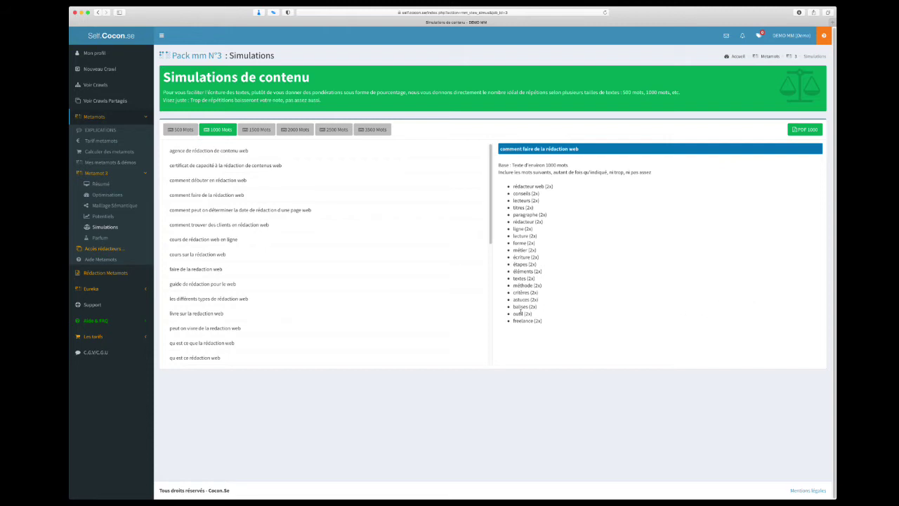
# Examine the individual recommended words "paragraphe", "étapes" and "freelance", and the PDF export option for 1000 words.
pyautogui.doubleClick(523, 215)
pyautogui.click(523, 215)
pyautogui.doubleClick(516, 264)
pyautogui.click(524, 276)
pyautogui.doubleClick(521, 321)
pyautogui.click(570, 344)
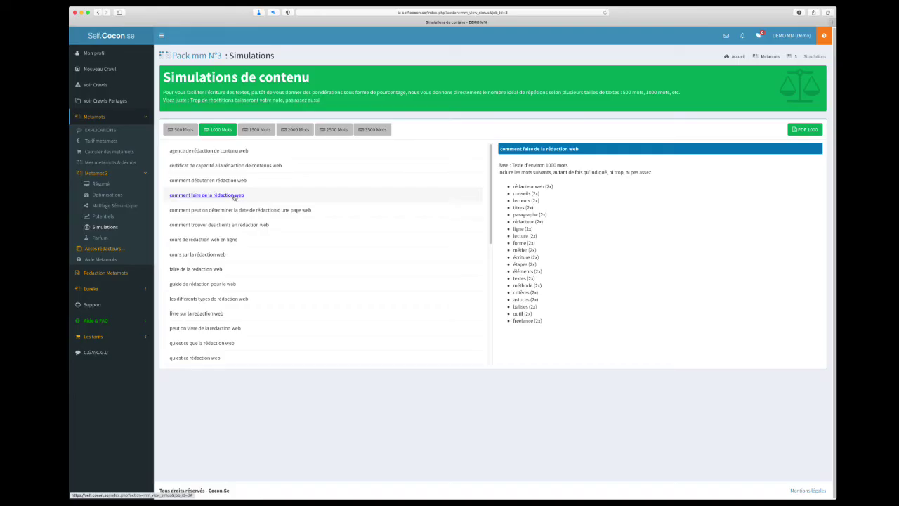
pyautogui.click(813, 132)
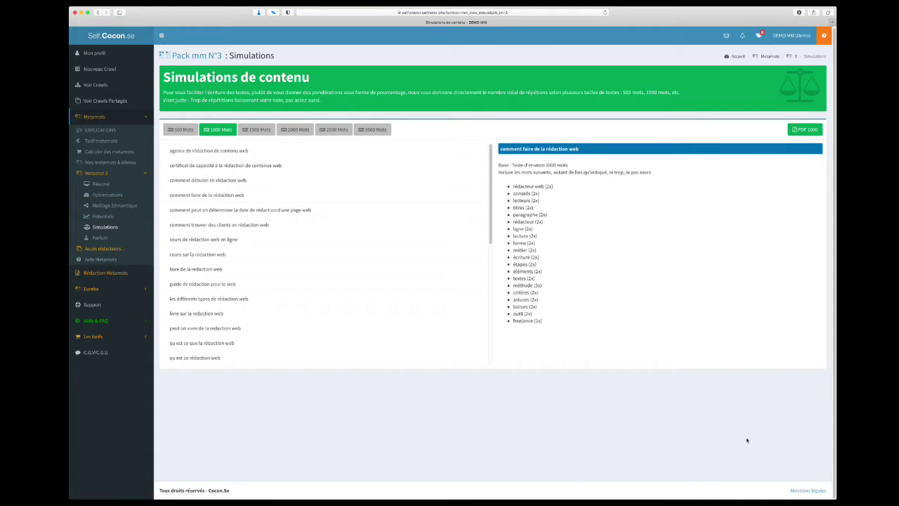
# Open the live content optimisation for "apprendre à rédiger pour le web" and look through its article text.
pyautogui.click(100, 197)
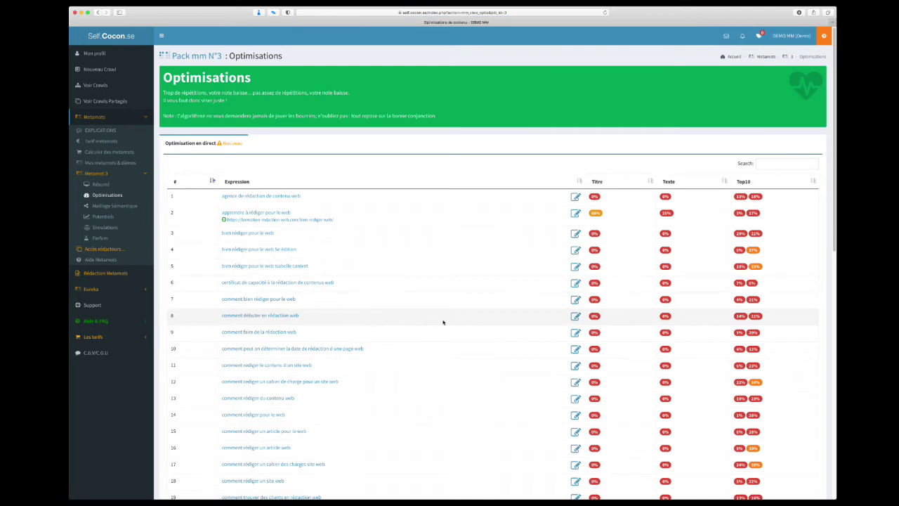
pyautogui.click(260, 215)
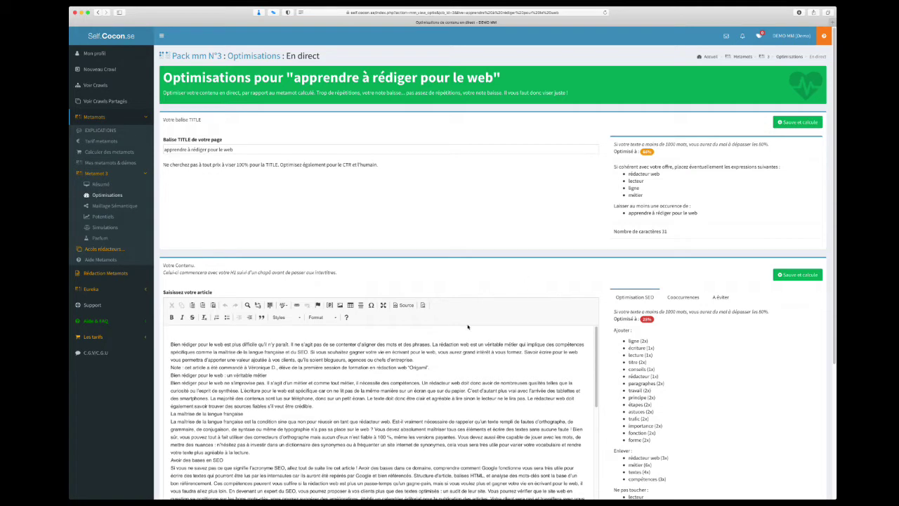
pyautogui.scroll(-15, 343, 399)
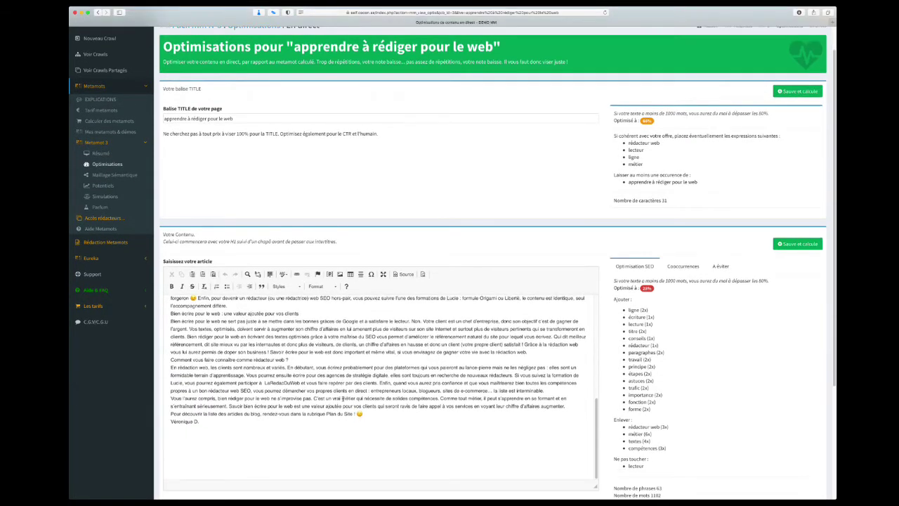
pyautogui.scroll(-4, 343, 399)
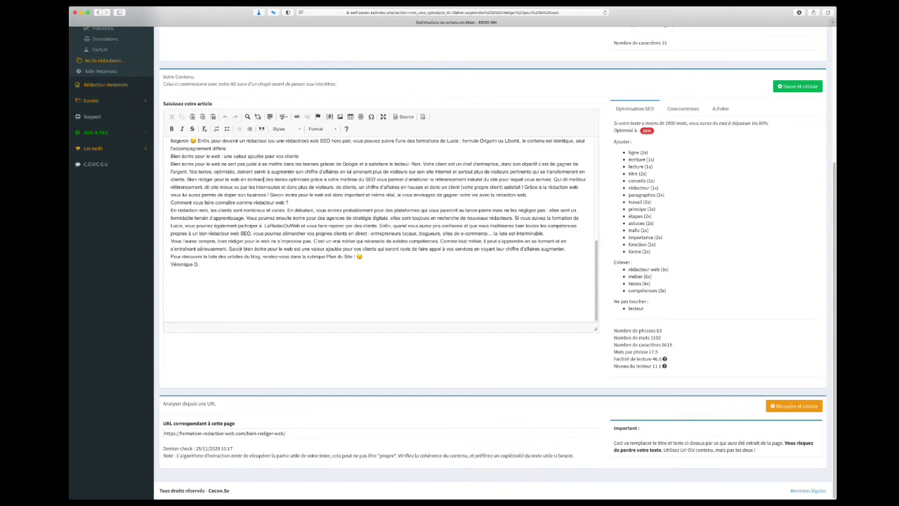
pyautogui.click(458, 269)
pyautogui.scroll(5, 203, 280)
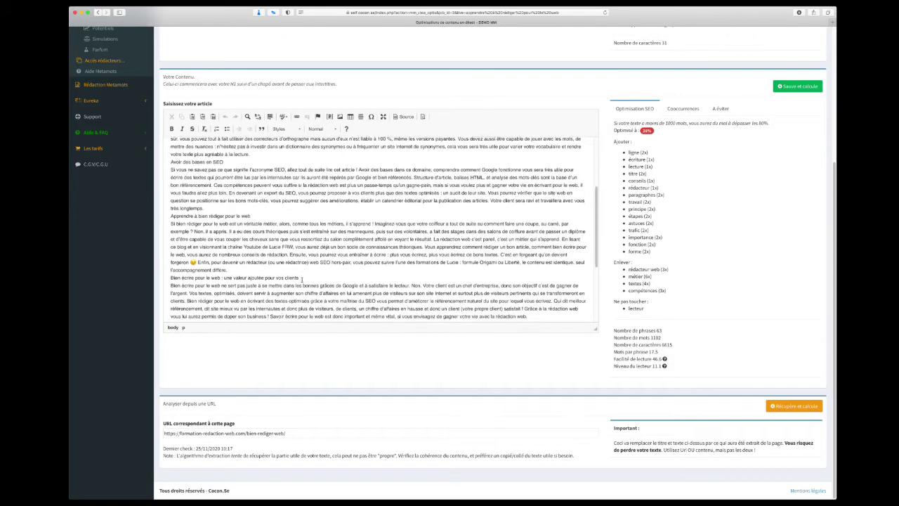
pyautogui.scroll(10, 304, 234)
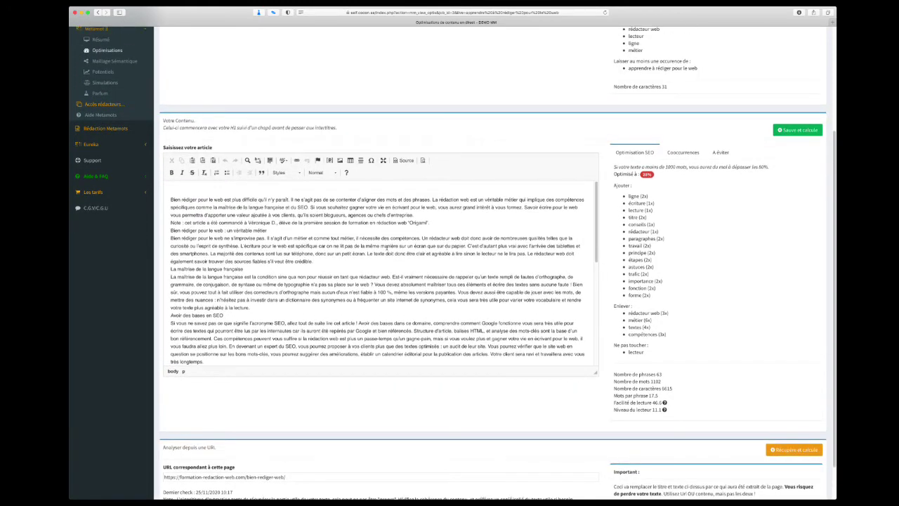
# Insert a blank line before and after the line "Bien rédiger pour le web : un véritable métier" in the article.
pyautogui.click(441, 223)
pyautogui.press('Return')
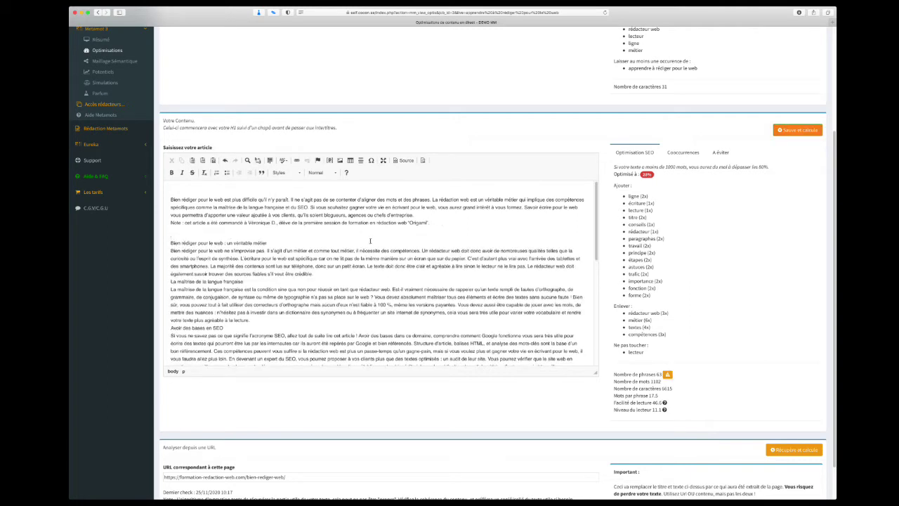
pyautogui.click(281, 244)
pyautogui.press('Return')
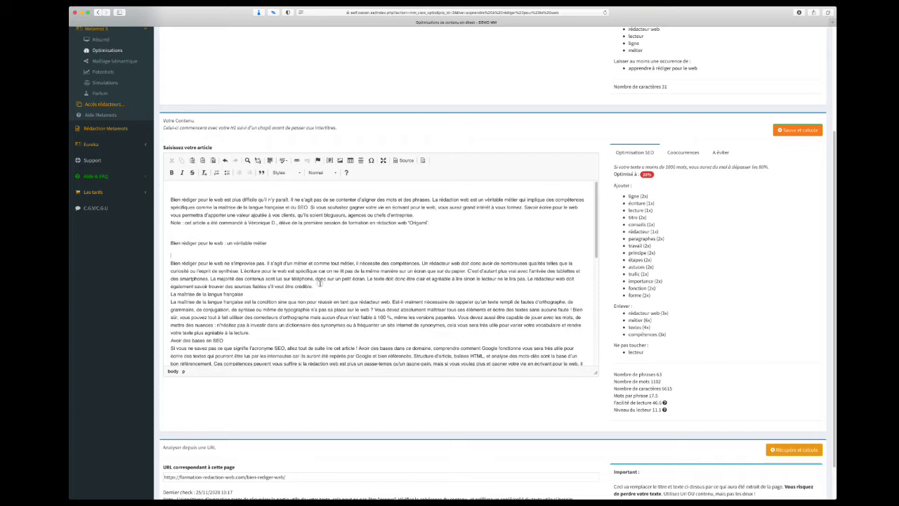
# Try to format the line "La maîtrise de la langue française" as Titre 2.
pyautogui.moveTo(262, 296); pyautogui.dragTo(139, 292)
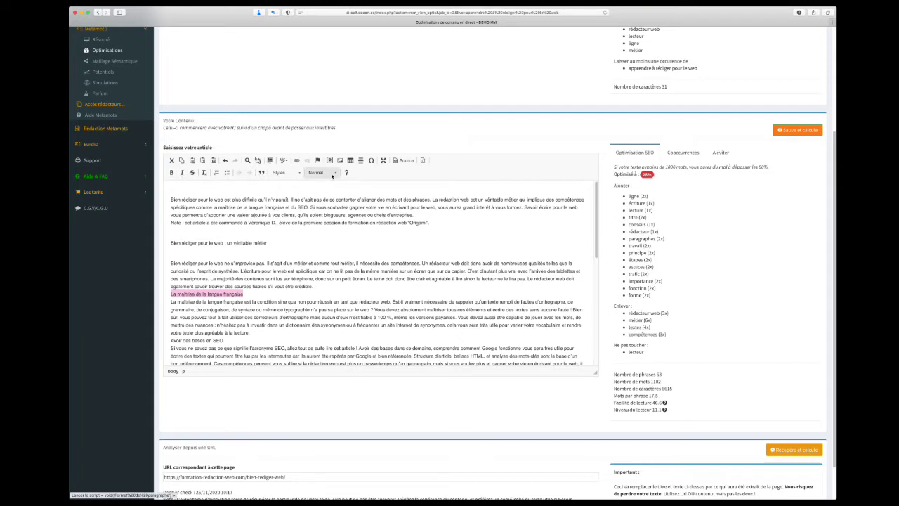
pyautogui.click(332, 177)
pyautogui.click(325, 219)
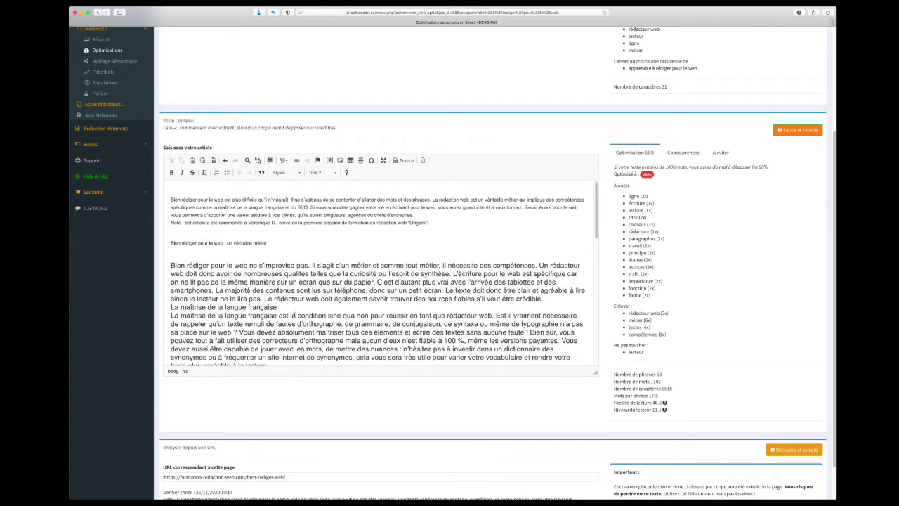
pyautogui.hotkey('ctrl', 'z')
# Format the line "Bien rédiger pour le web : un véritable métier" as Titre 2.
pyautogui.click(258, 244)
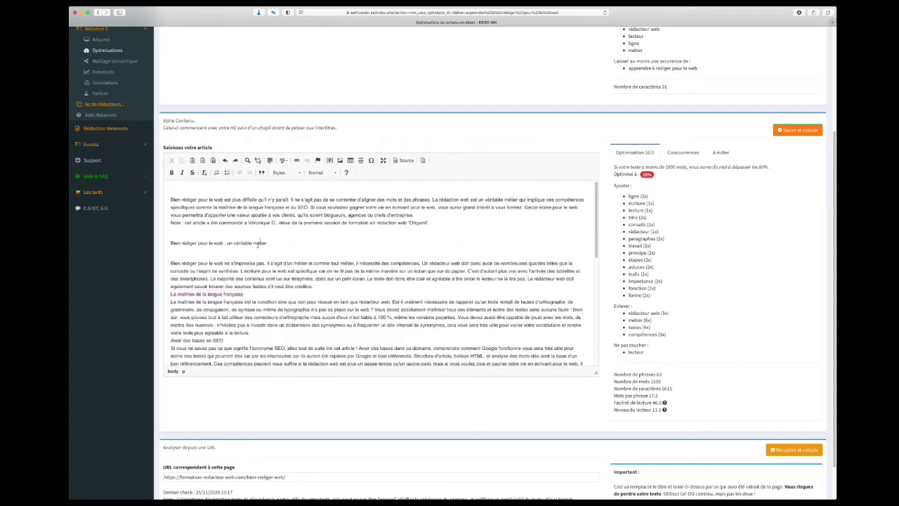
pyautogui.moveTo(272, 244); pyautogui.dragTo(154, 245)
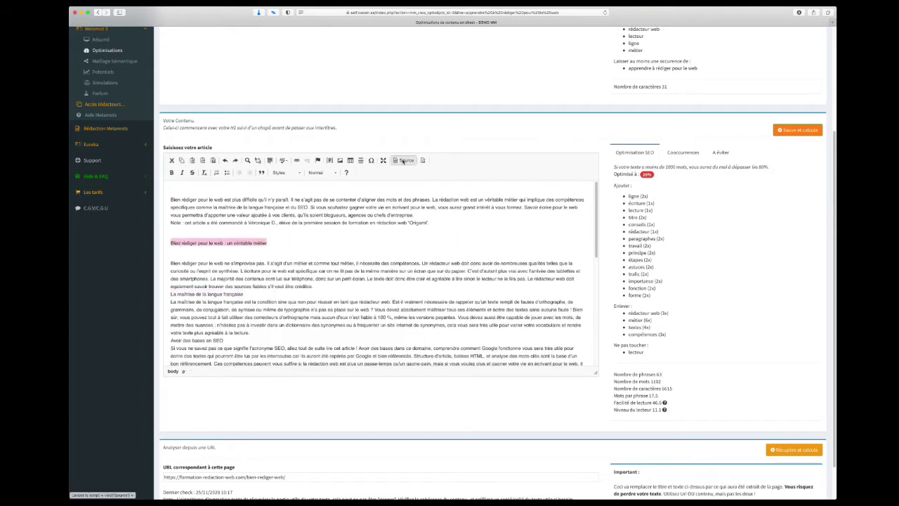
pyautogui.click(335, 173)
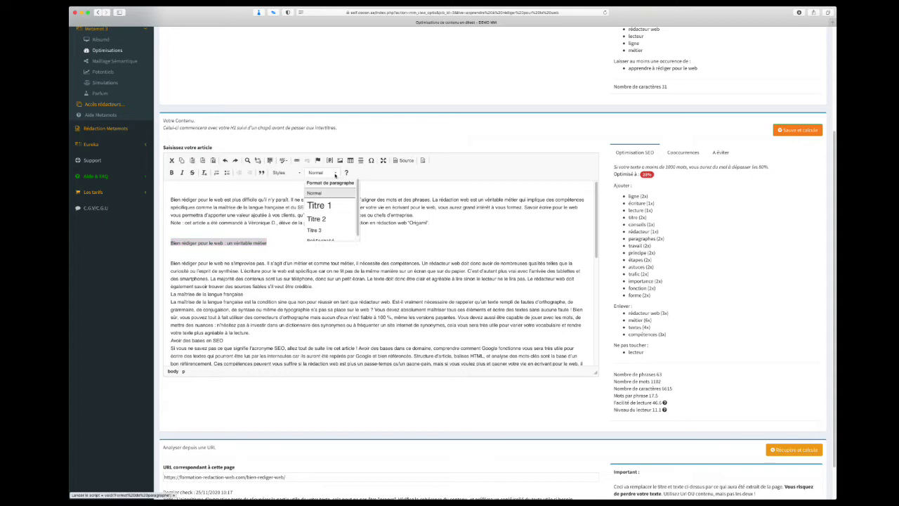
pyautogui.click(330, 223)
pyautogui.click(331, 223)
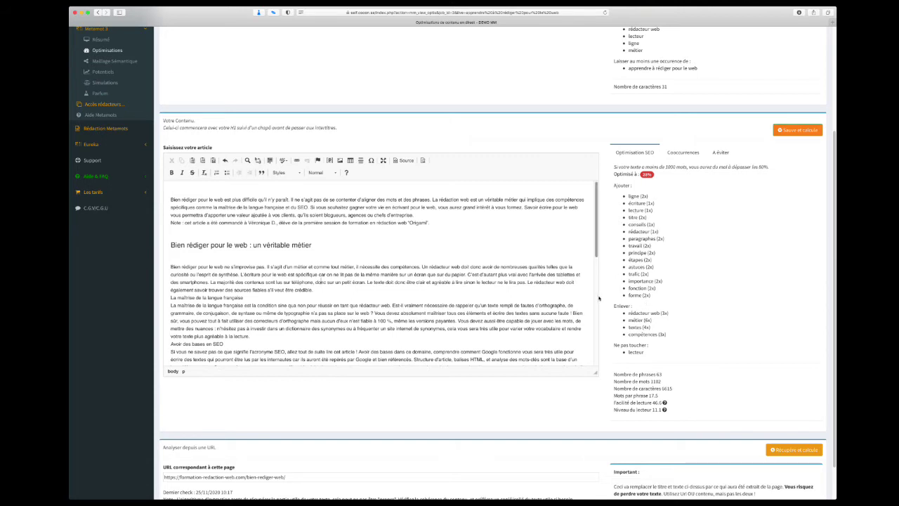
# Examine the SEO suggestions of words to add and remove, such as "rédacteur web", against the article text.
pyautogui.moveTo(646, 303); pyautogui.dragTo(623, 198)
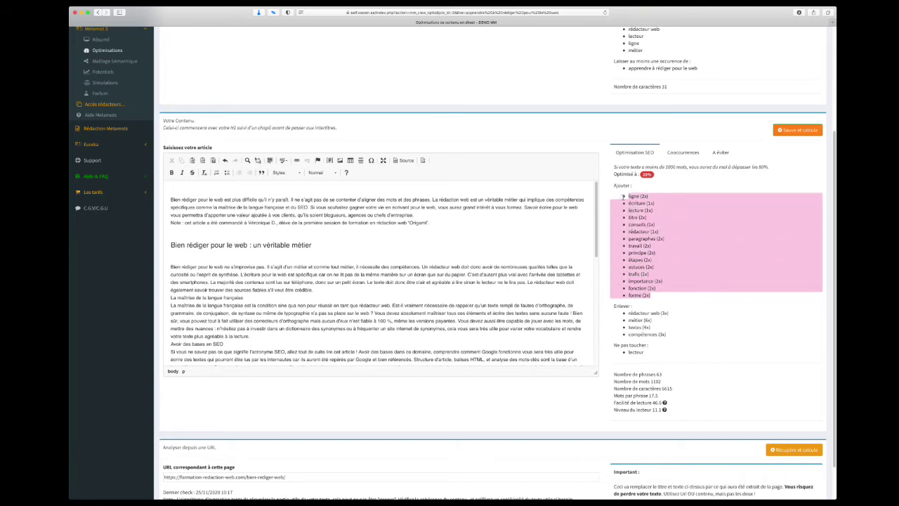
pyautogui.click(742, 309)
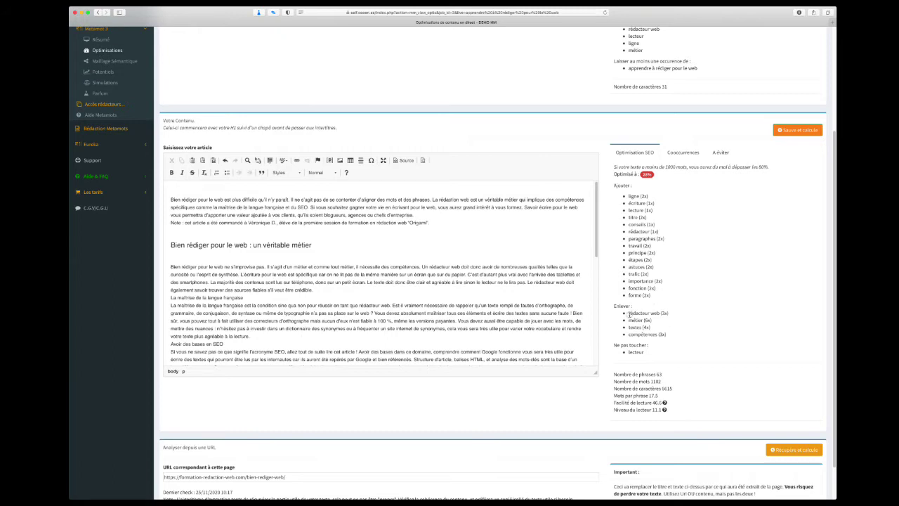
pyautogui.moveTo(630, 314); pyautogui.dragTo(660, 315)
pyautogui.moveTo(444, 314); pyautogui.dragTo(338, 306)
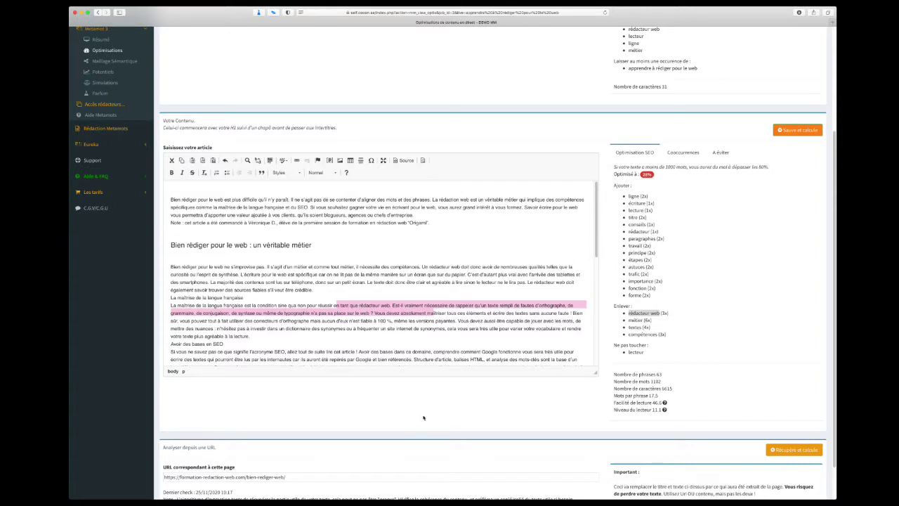
pyautogui.scroll(5, 461, 354)
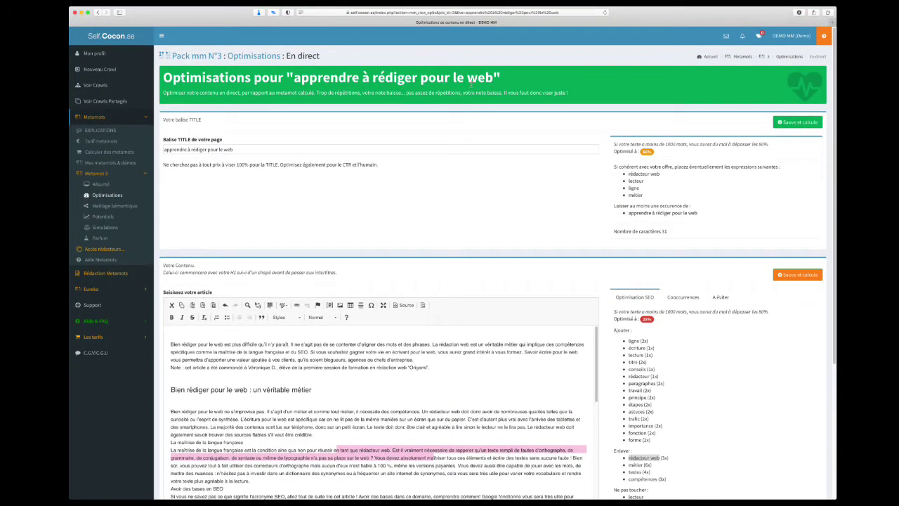
pyautogui.click(469, 397)
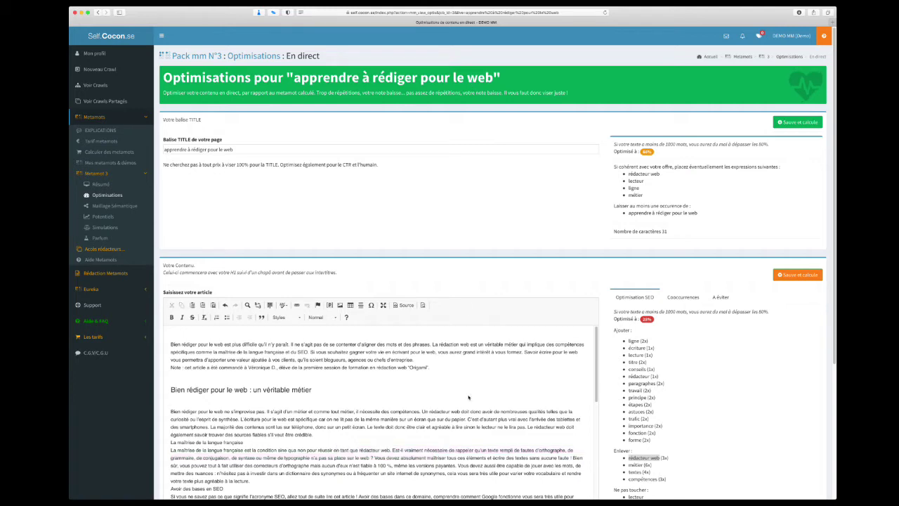
pyautogui.scroll(-3, 469, 398)
pyautogui.scroll(-1, 727, 424)
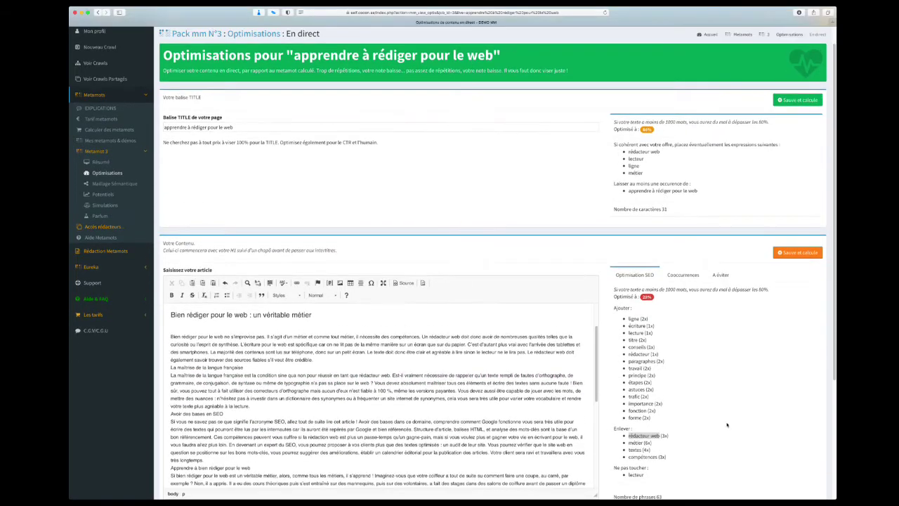
pyautogui.scroll(-1, 727, 424)
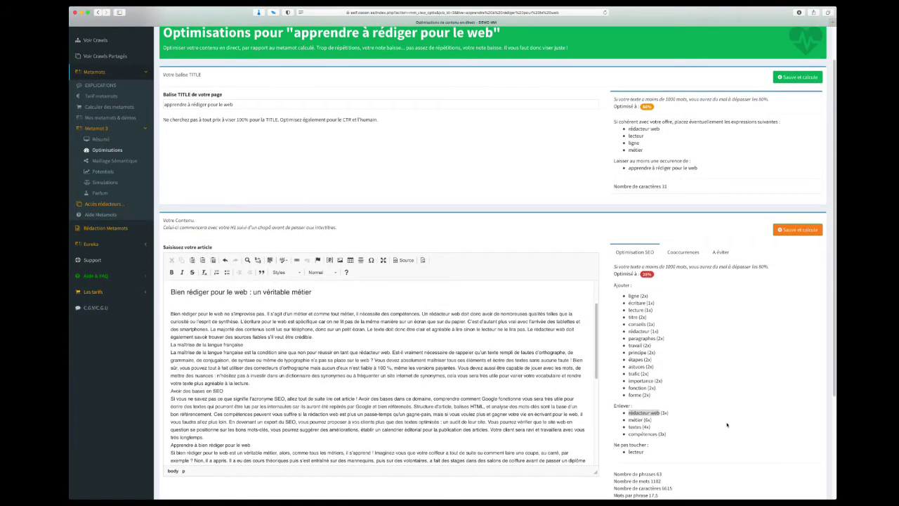
# Examine the term under "Ne pas toucher" and the article's sentence, word and character counts in the text statistics.
pyautogui.click(638, 453)
pyautogui.scroll(-5, 674, 456)
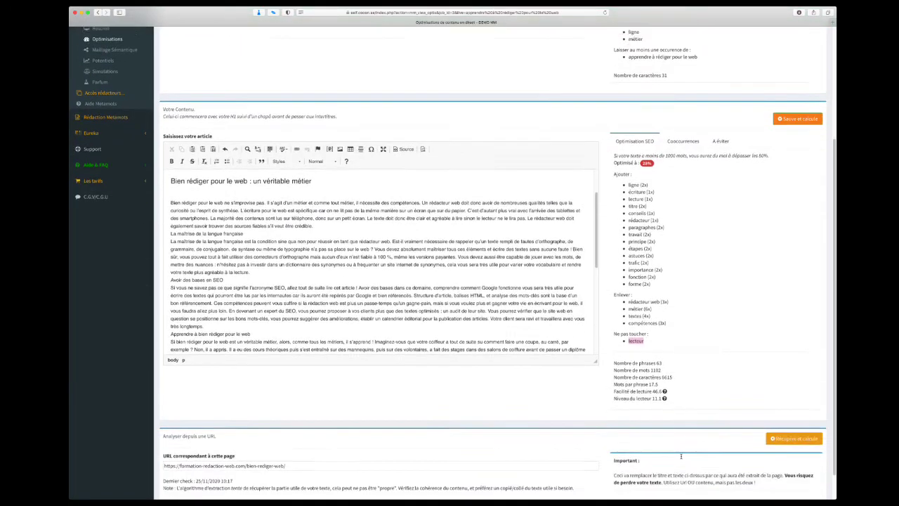
pyautogui.scroll(-1, 680, 456)
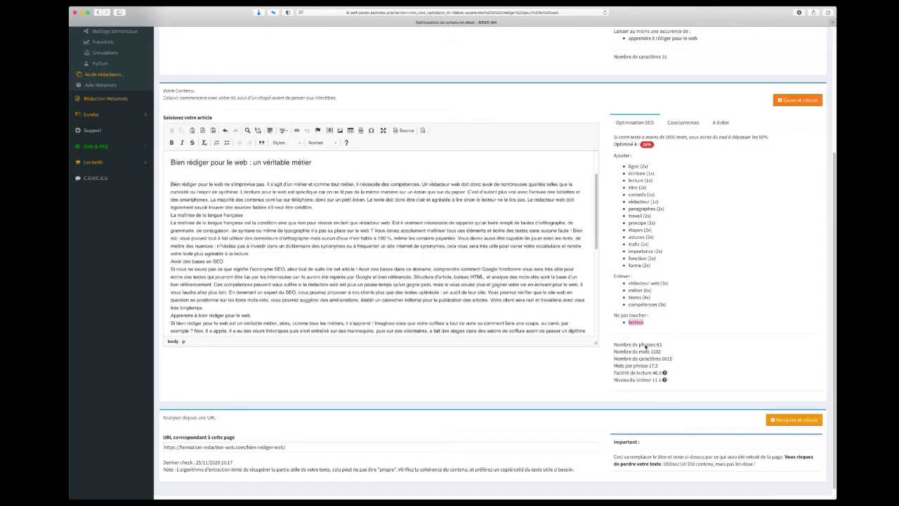
pyautogui.moveTo(614, 339); pyautogui.dragTo(711, 386)
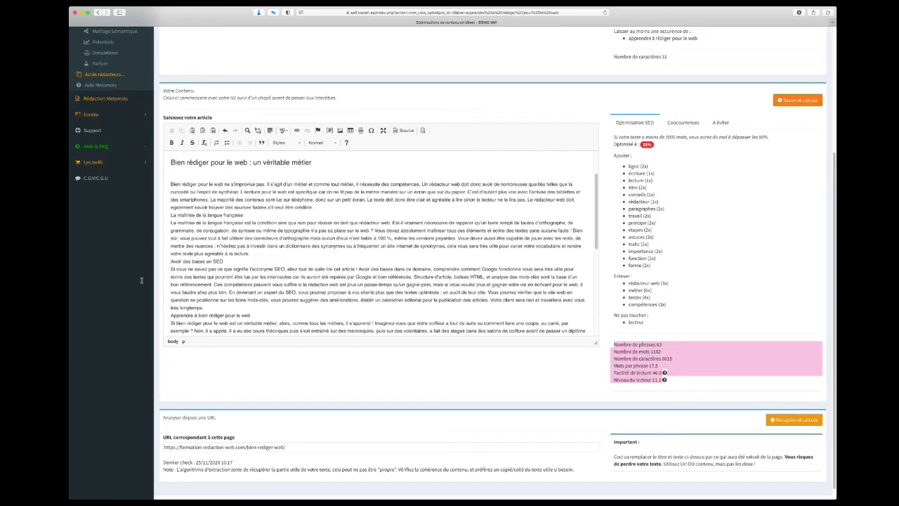
pyautogui.moveTo(318, 162); pyautogui.dragTo(169, 162)
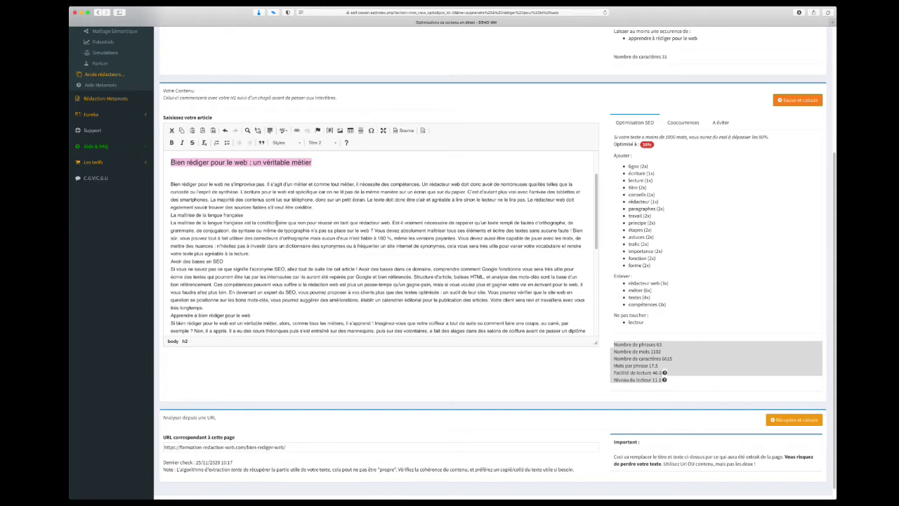
pyautogui.click(674, 358)
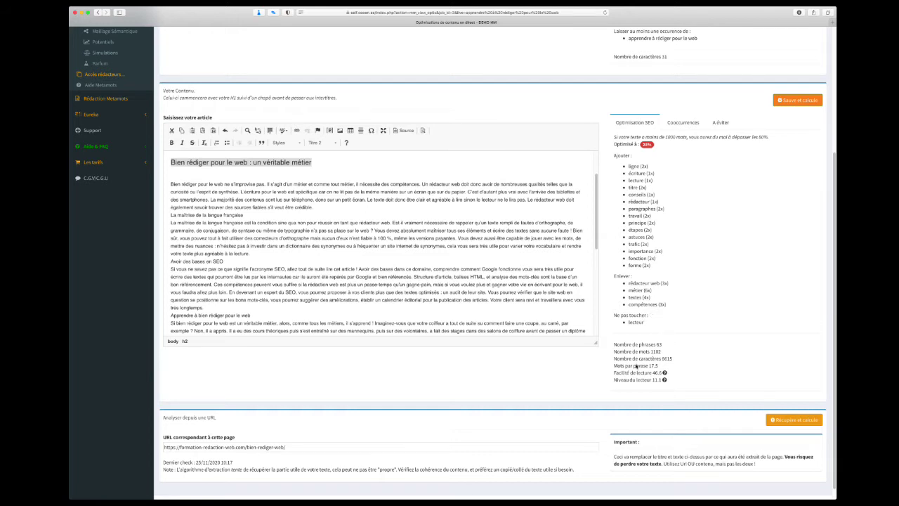
pyautogui.moveTo(652, 351); pyautogui.dragTo(610, 352)
pyautogui.click(211, 307)
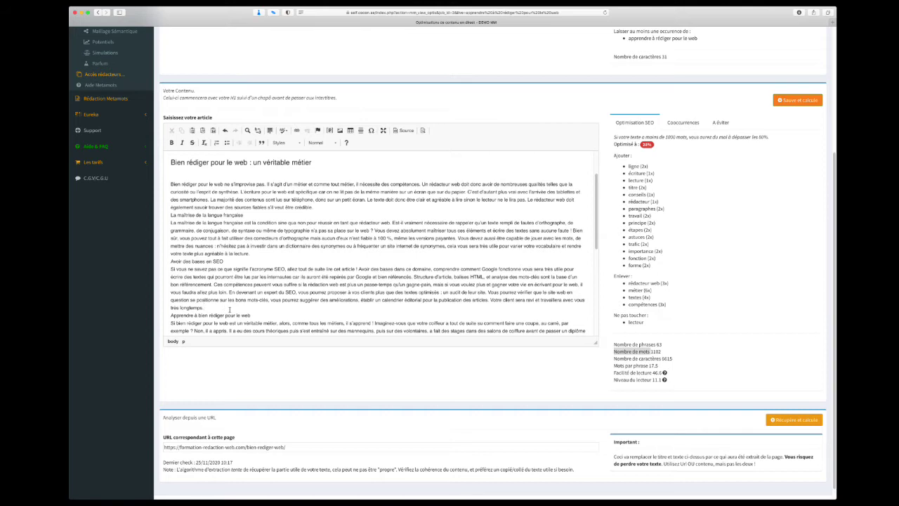
pyautogui.click(729, 368)
pyautogui.moveTo(661, 360); pyautogui.dragTo(605, 360)
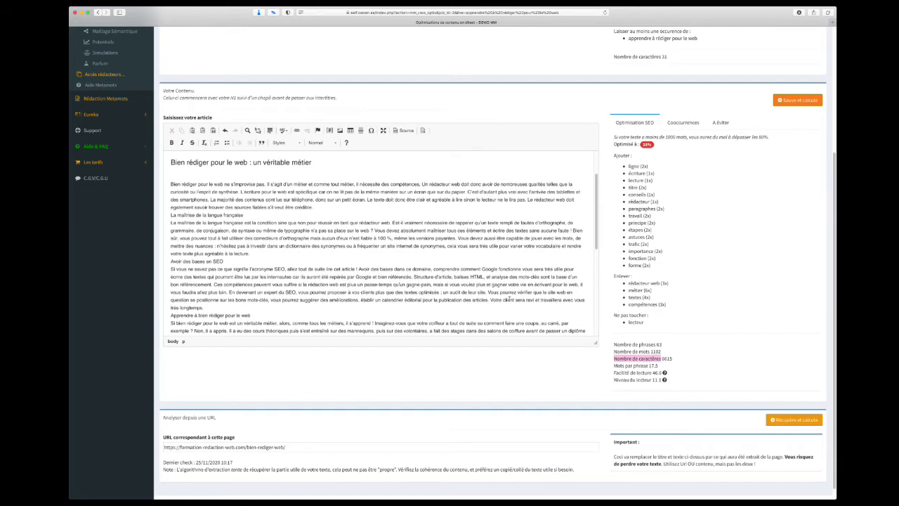
# Examine the "Mots par phrase", "Facilité de lecture" and "Niveau du lecteur" figures in the article's statistics.
pyautogui.moveTo(674, 359); pyautogui.dragTo(612, 366)
pyautogui.click(661, 368)
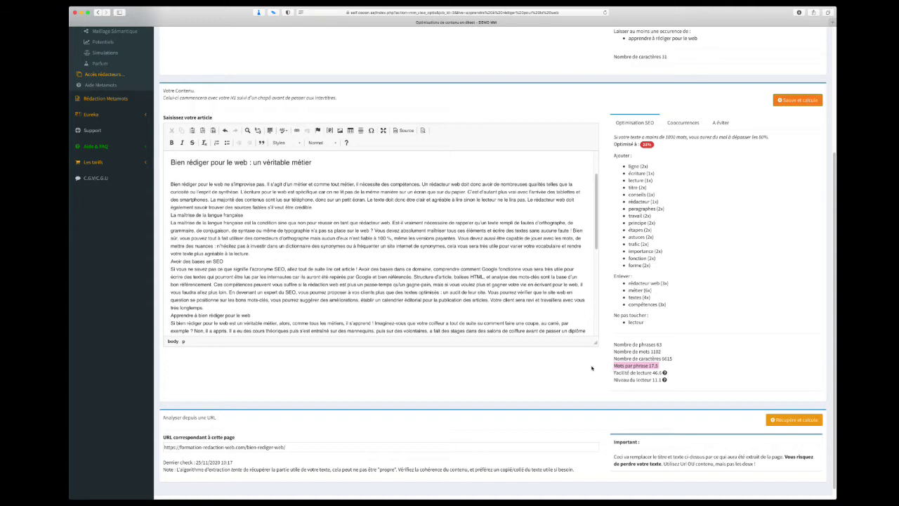
pyautogui.click(425, 366)
pyautogui.moveTo(678, 367); pyautogui.dragTo(610, 365)
pyautogui.click(645, 375)
pyautogui.moveTo(655, 374); pyautogui.dragTo(614, 376)
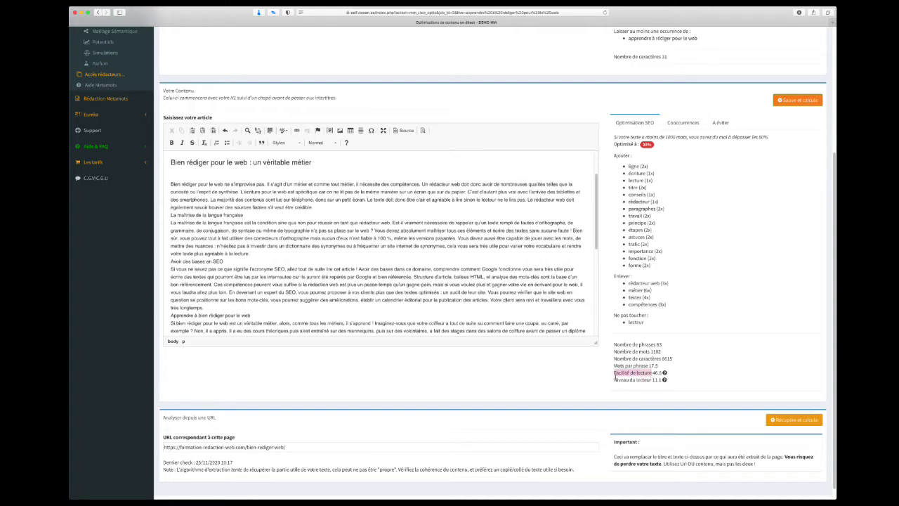
pyautogui.click(654, 382)
pyautogui.moveTo(614, 373); pyautogui.dragTo(653, 372)
pyautogui.click(629, 375)
pyautogui.moveTo(653, 379); pyautogui.dragTo(614, 380)
pyautogui.click(615, 380)
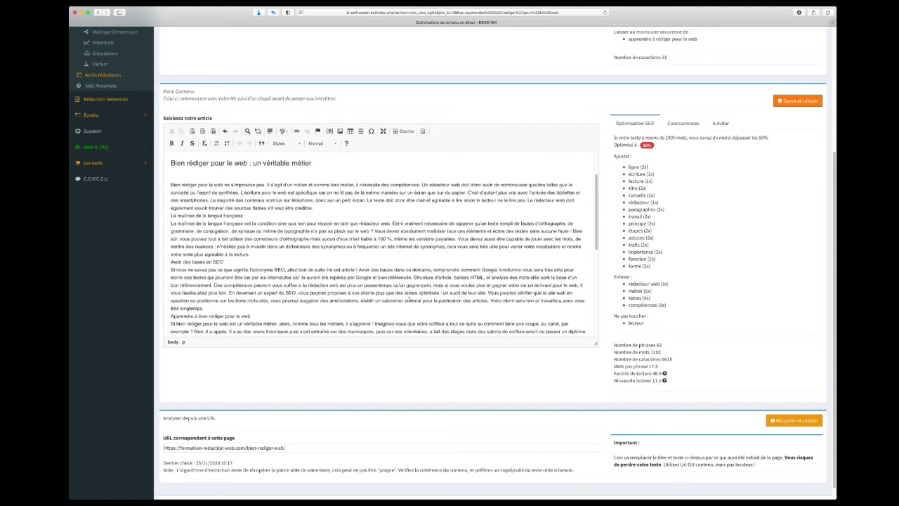
# Insert a blank line above "Avoir des bases en SEO" and another below the line "La maîtrise de la langue française".
pyautogui.click(263, 256)
pyautogui.press('Return')
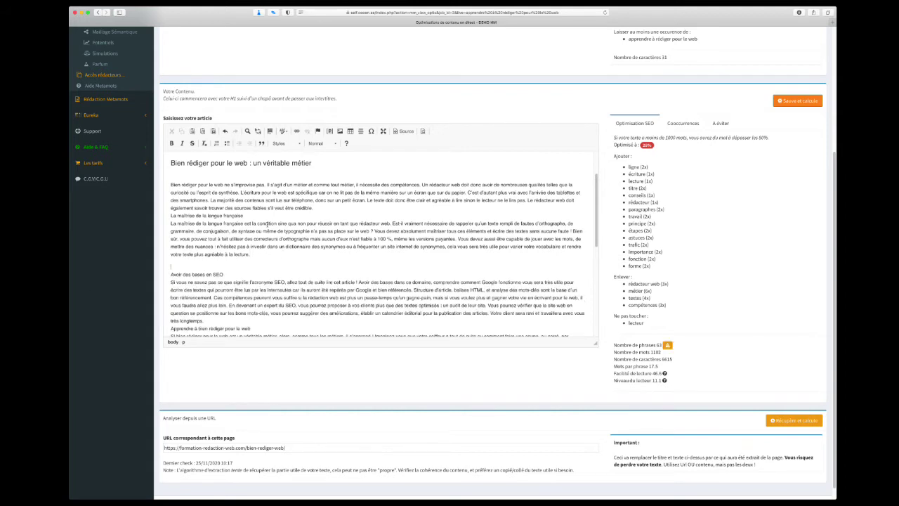
pyautogui.click(259, 215)
pyautogui.press('Return')
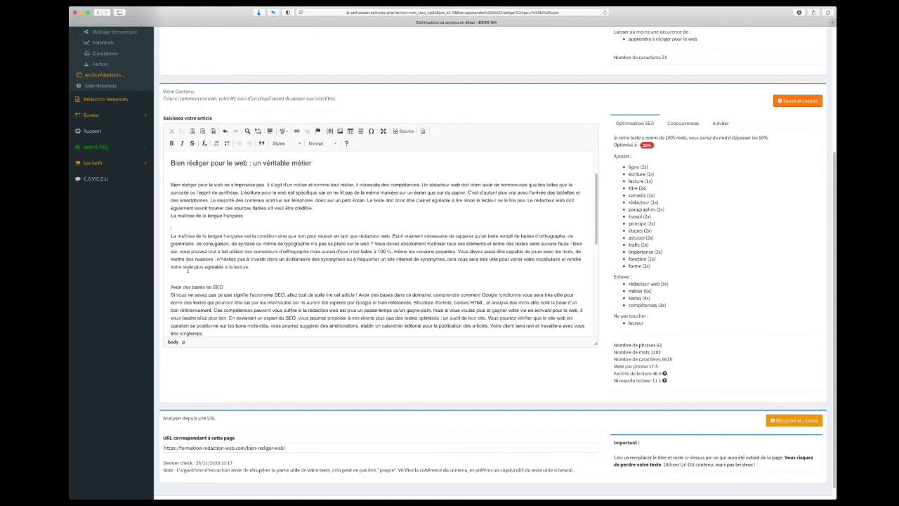
# Split the paragraph on mastering French before "Bien sûr" and the article section's first paragraph before "C'est d'autant plus vrai".
pyautogui.moveTo(187, 270); pyautogui.dragTo(158, 241)
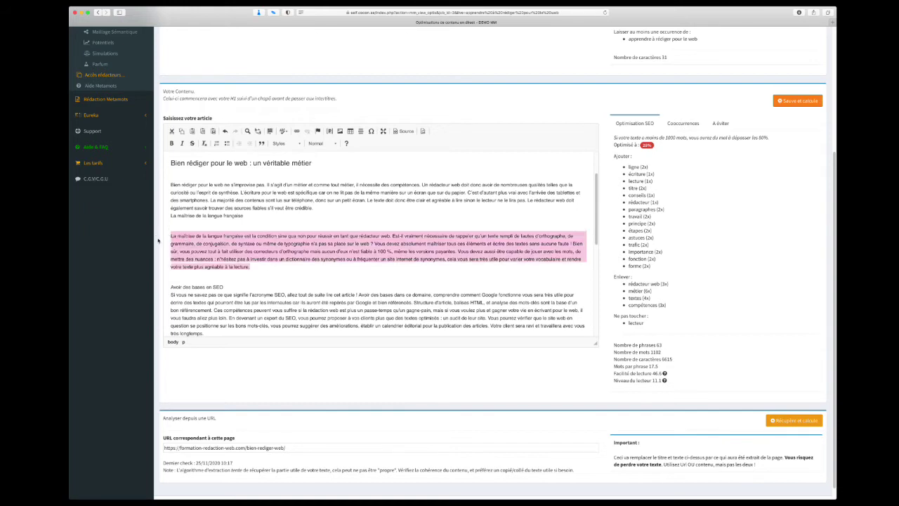
pyautogui.click(307, 268)
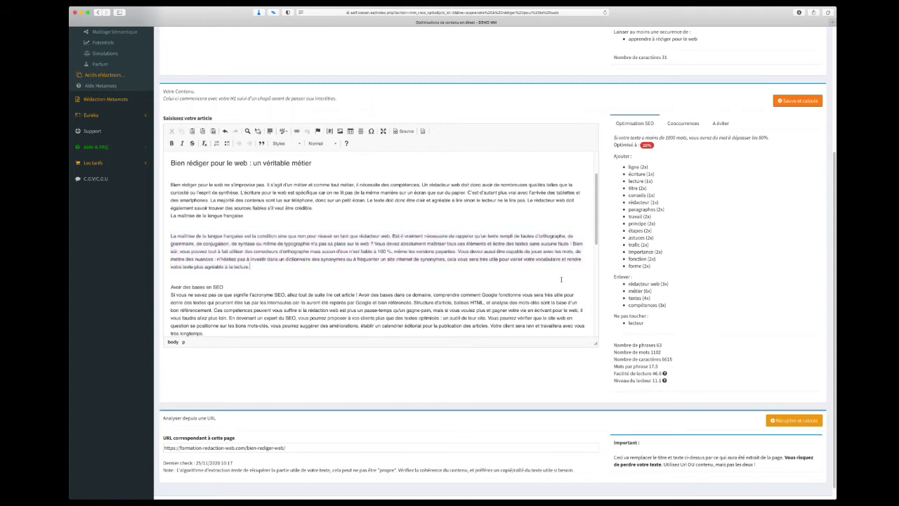
pyautogui.click(572, 243)
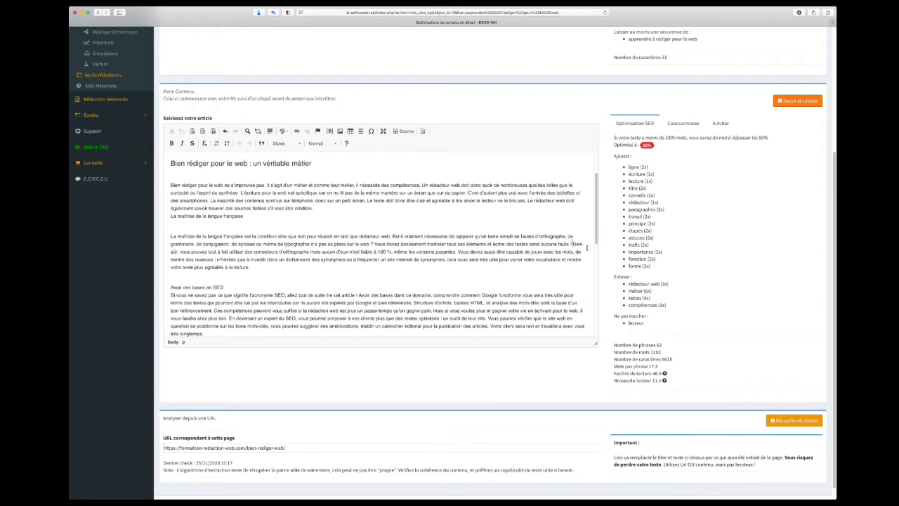
pyautogui.press('Return')
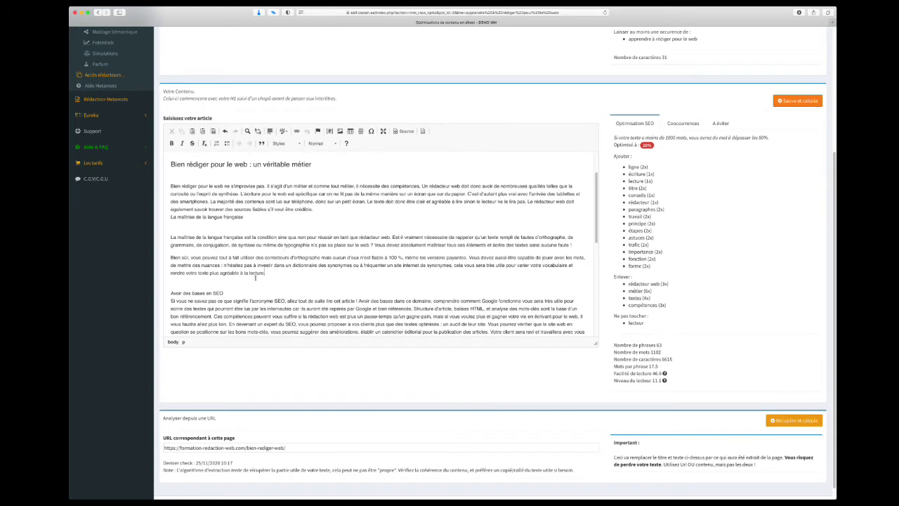
pyautogui.click(467, 194)
pyautogui.press('Return')
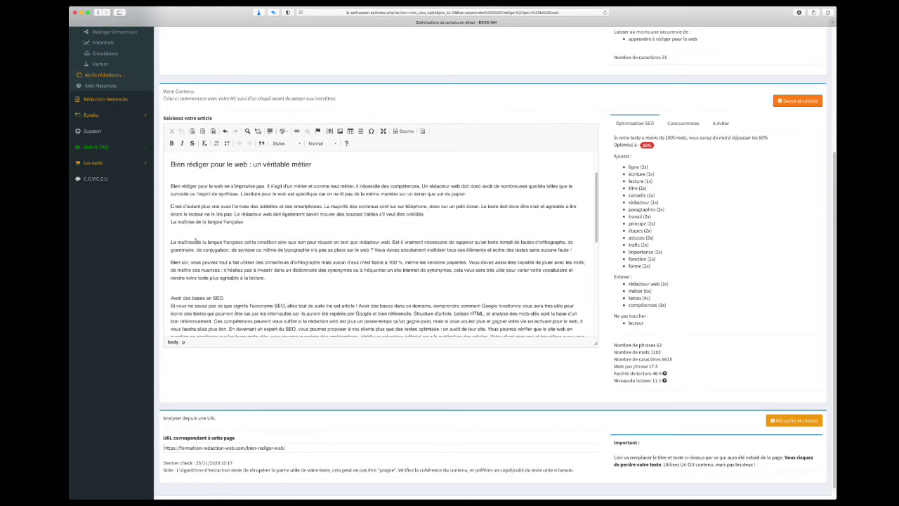
# Remove the blank line below "La maîtrise de la langue française" and insert it again.
pyautogui.click(267, 238)
pyautogui.press('BackSpace')
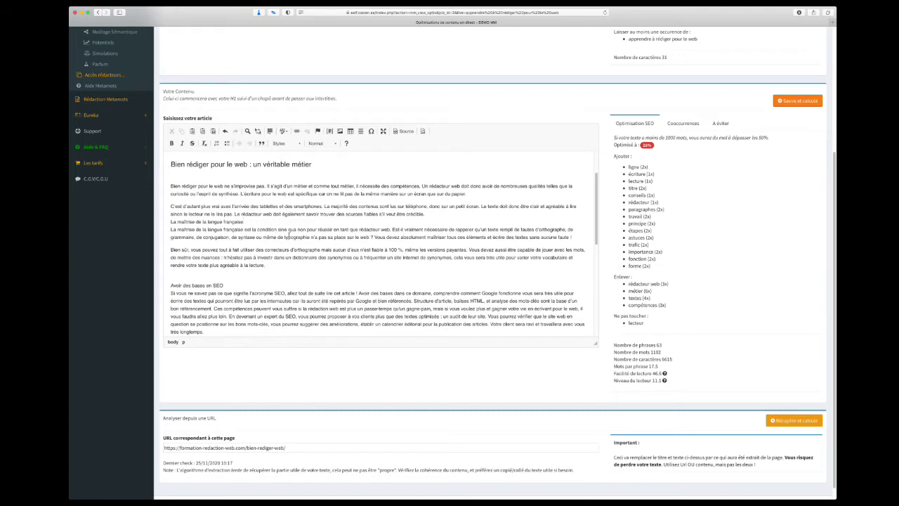
pyautogui.click(262, 226)
pyautogui.press('Return')
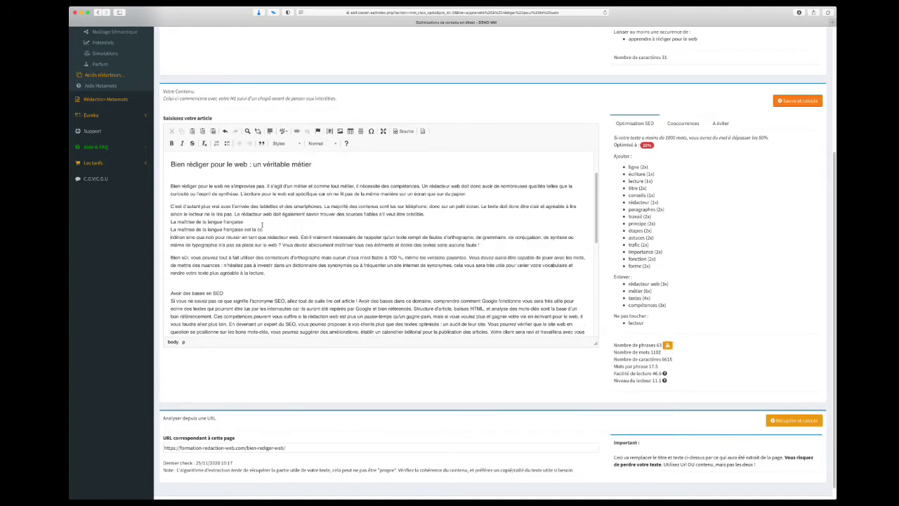
pyautogui.press('BackSpace')
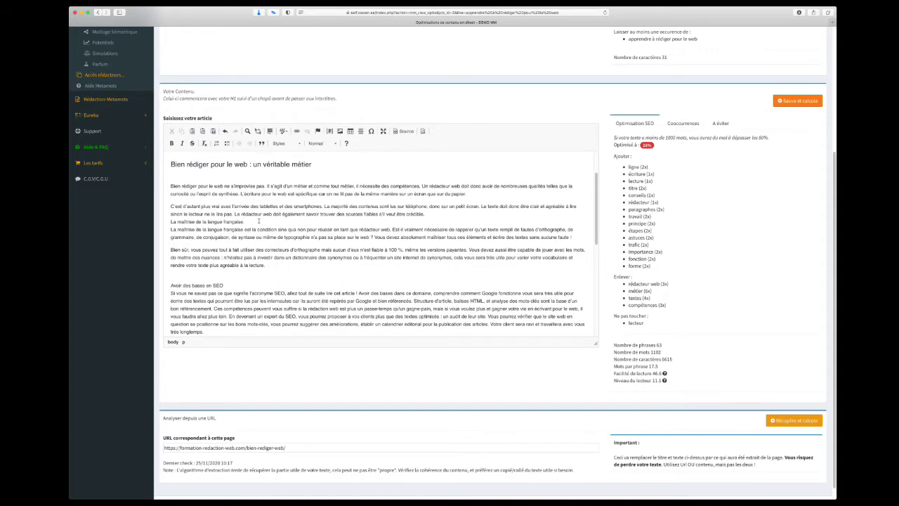
pyautogui.write('.')
pyautogui.press('Return')
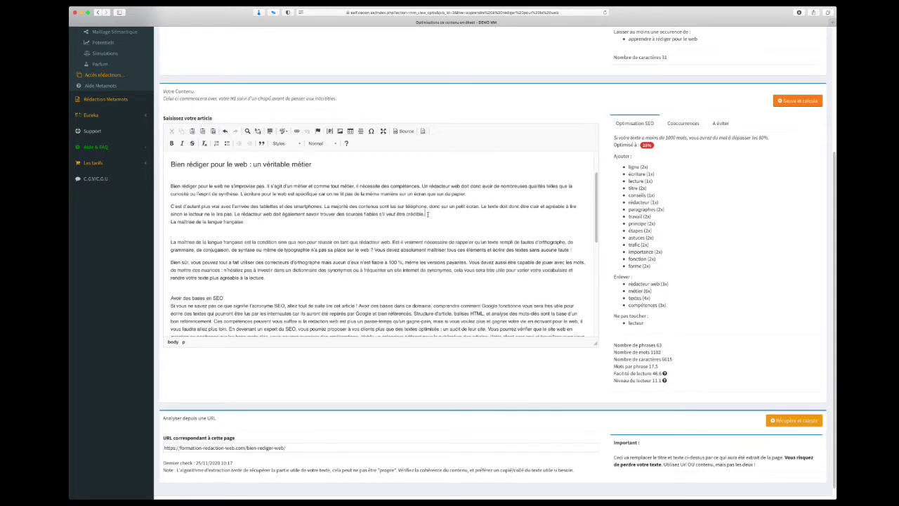
# Insert a blank line above "La maîtrise de la langue française" and format that line as Titre 2.
pyautogui.click(426, 214)
pyautogui.press('Return')
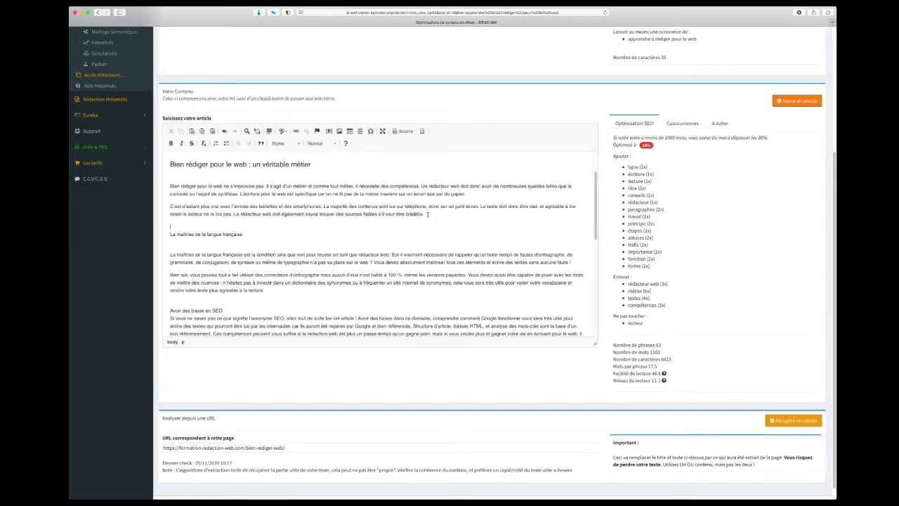
pyautogui.scroll(-1, 253, 225)
pyautogui.moveTo(246, 220); pyautogui.dragTo(155, 219)
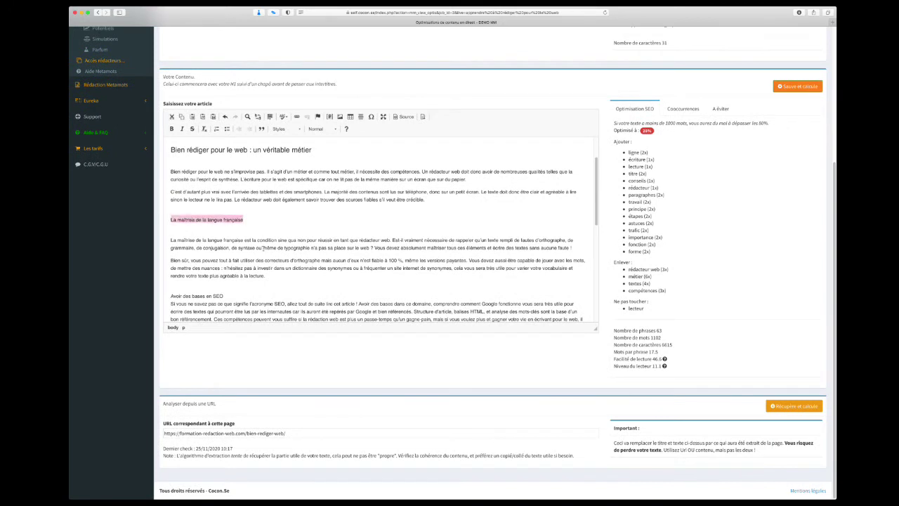
pyautogui.click(333, 132)
pyautogui.click(322, 175)
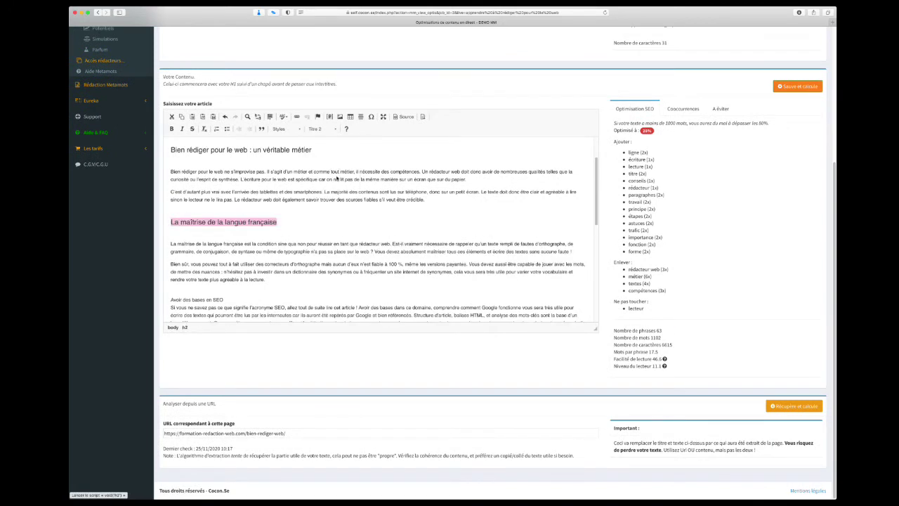
pyautogui.click(329, 308)
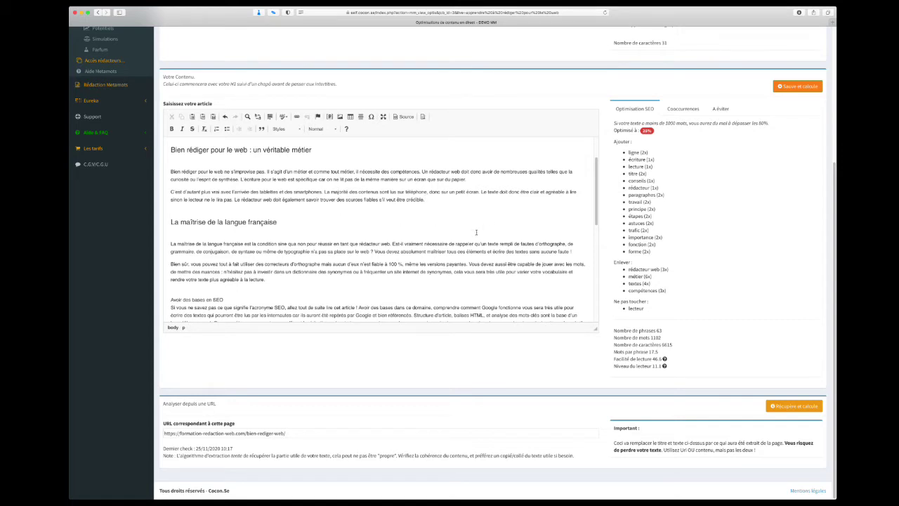
# Examine the article's "Facilité de lecture" score in the text statistics.
pyautogui.scroll(1, 476, 232)
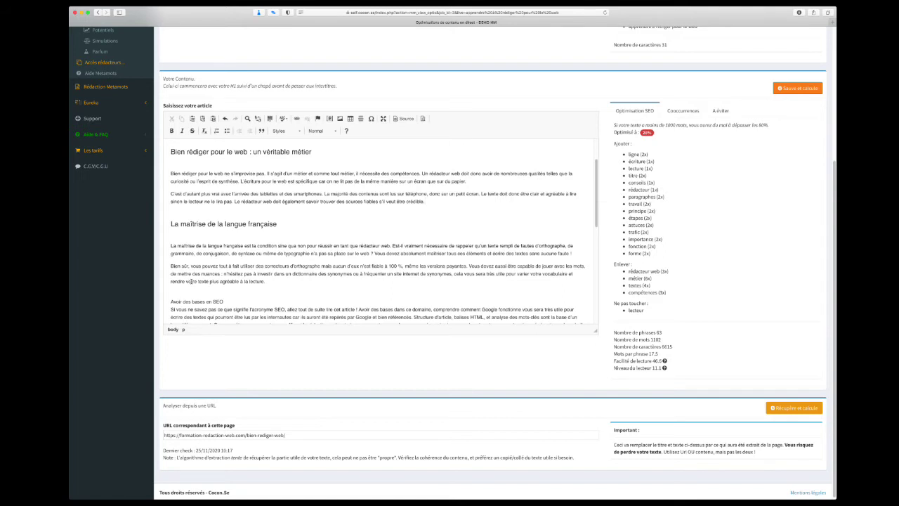
pyautogui.click(280, 282)
pyautogui.click(285, 289)
pyautogui.moveTo(653, 361); pyautogui.dragTo(610, 362)
pyautogui.moveTo(664, 361); pyautogui.dragTo(608, 362)
pyautogui.click(651, 379)
pyautogui.moveTo(615, 361); pyautogui.dragTo(667, 361)
pyautogui.click(693, 371)
pyautogui.moveTo(614, 362); pyautogui.dragTo(690, 361)
pyautogui.click(681, 364)
# Compare the "Niveau du lecteur" figure with the "Facilité de lecture" score for the article.
pyautogui.moveTo(613, 368); pyautogui.dragTo(653, 368)
pyautogui.click(638, 361)
pyautogui.moveTo(652, 361); pyautogui.dragTo(671, 371)
pyautogui.moveTo(654, 368); pyautogui.dragTo(664, 368)
pyautogui.click(591, 383)
pyautogui.moveTo(651, 368); pyautogui.dragTo(666, 369)
pyautogui.click(673, 373)
pyautogui.moveTo(615, 368); pyautogui.dragTo(661, 373)
pyautogui.click(667, 378)
pyautogui.moveTo(669, 370); pyautogui.dragTo(603, 363)
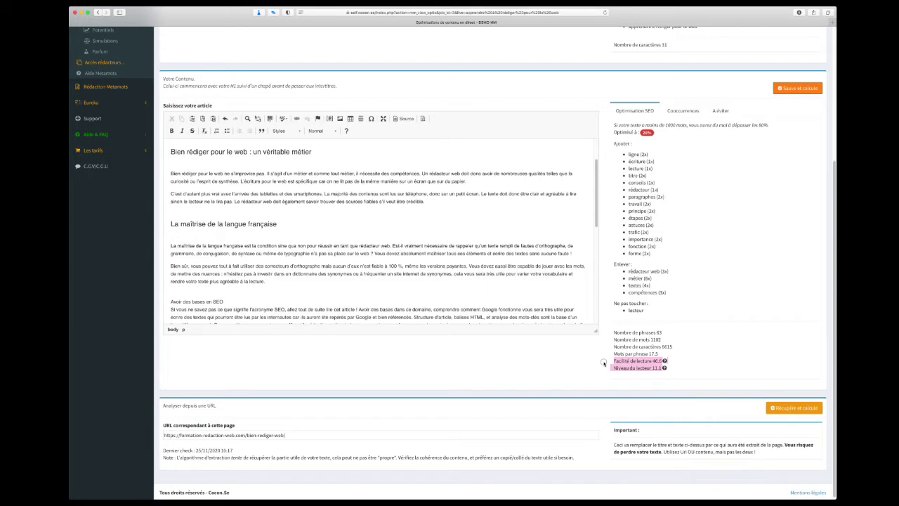
pyautogui.click(593, 365)
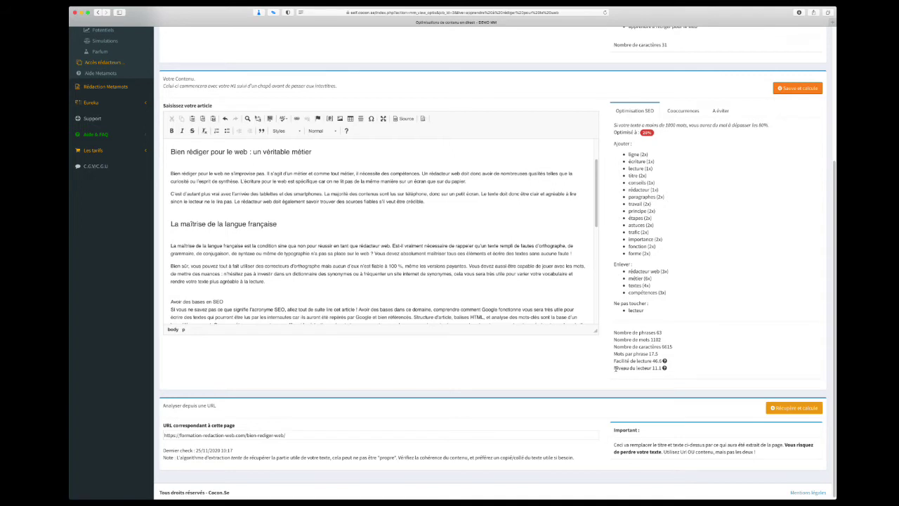
pyautogui.moveTo(613, 368); pyautogui.dragTo(631, 368)
pyautogui.moveTo(675, 372); pyautogui.dragTo(599, 370)
pyautogui.click(702, 376)
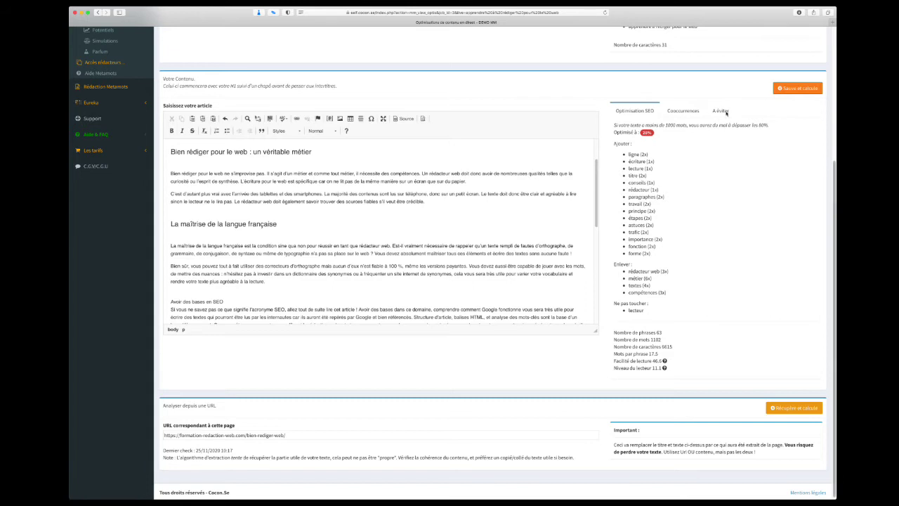
# Show the article's cooccurrences, look through them as a plain list to its end, and return to the label view.
pyautogui.click(700, 112)
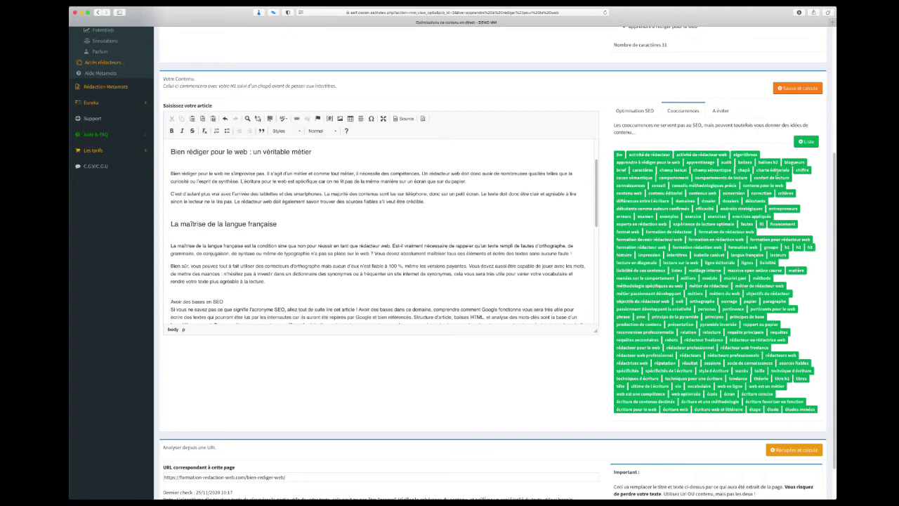
pyautogui.click(806, 143)
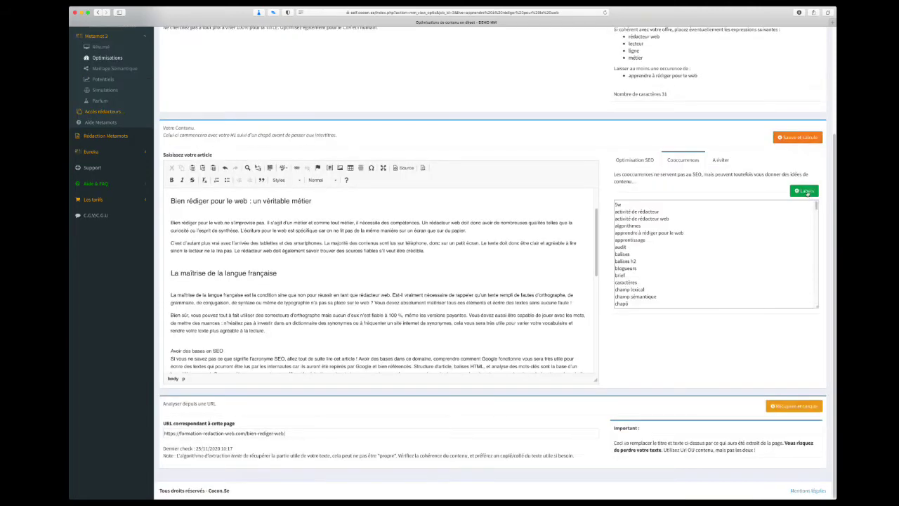
pyautogui.moveTo(671, 240); pyautogui.dragTo(693, 320)
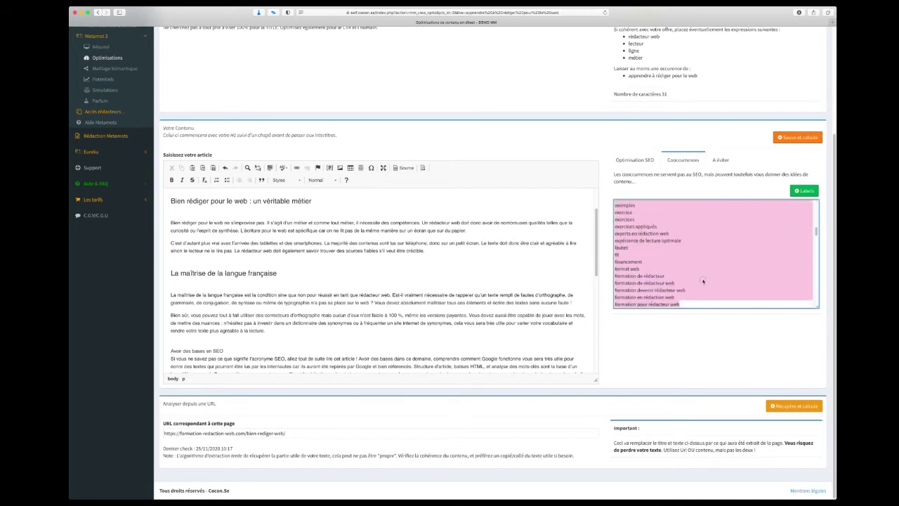
pyautogui.click(758, 290)
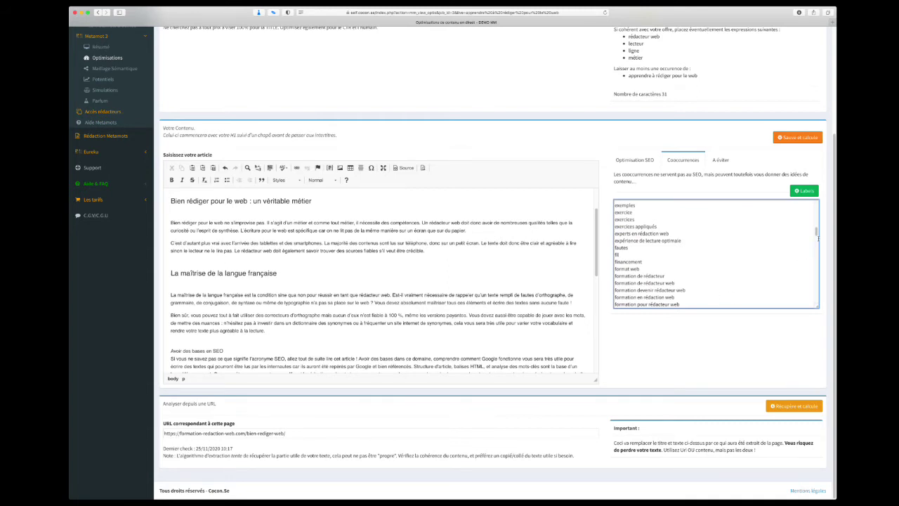
pyautogui.moveTo(818, 238); pyautogui.dragTo(825, 336)
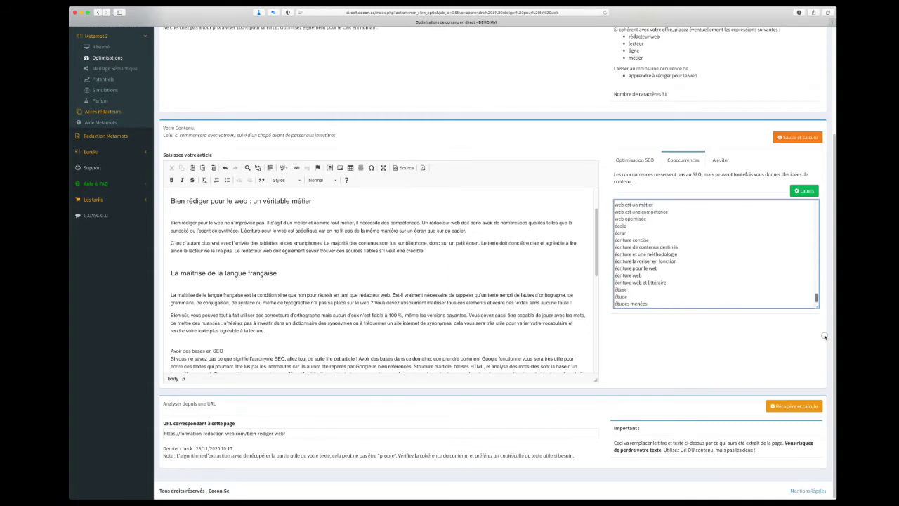
pyautogui.click(805, 190)
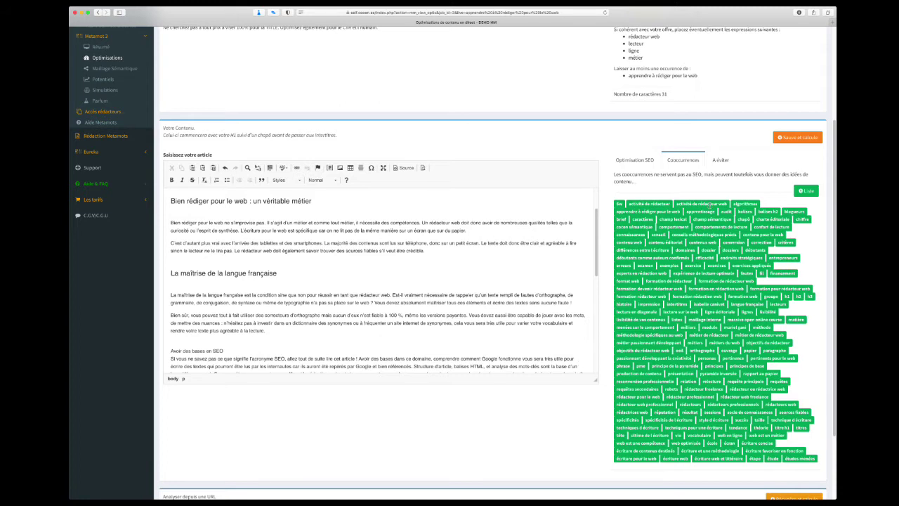
# Compare the article's SEO recommendations and cooccurrences with the "A éviter" terms, viewing those terms as a plain list and returning to labels.
pyautogui.click(640, 161)
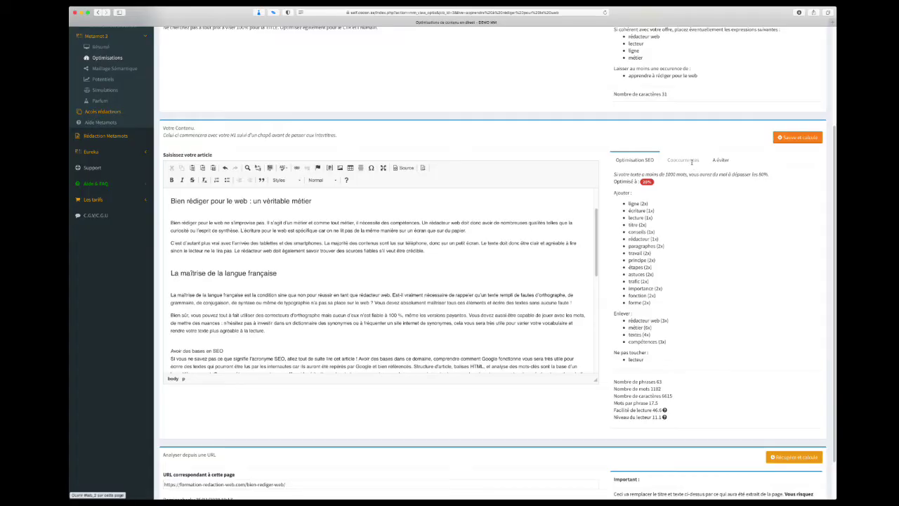
pyautogui.click(692, 162)
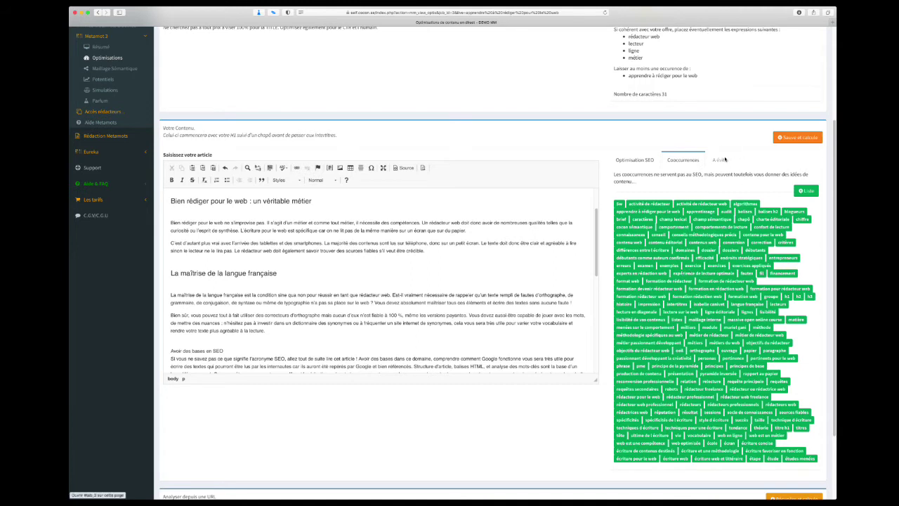
pyautogui.click(725, 161)
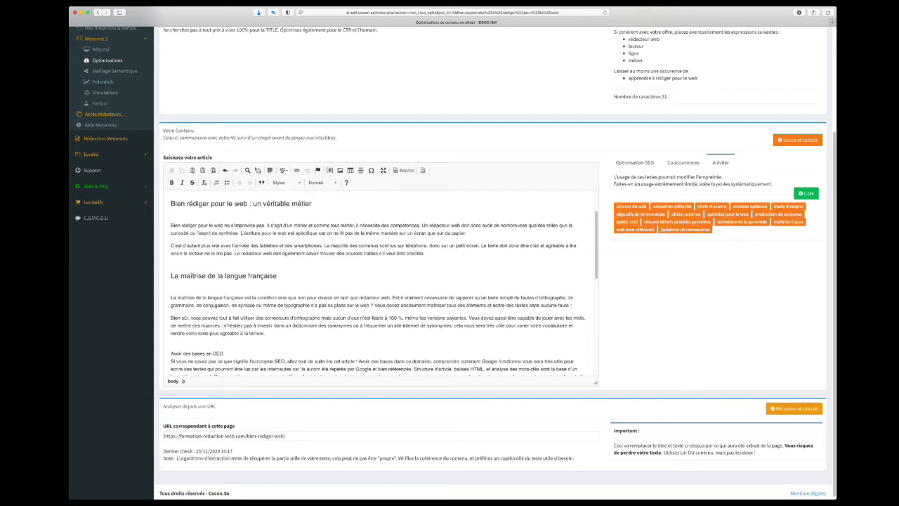
pyautogui.doubleClick(690, 222)
pyautogui.click(700, 223)
pyautogui.click(685, 162)
pyautogui.click(721, 162)
pyautogui.click(814, 194)
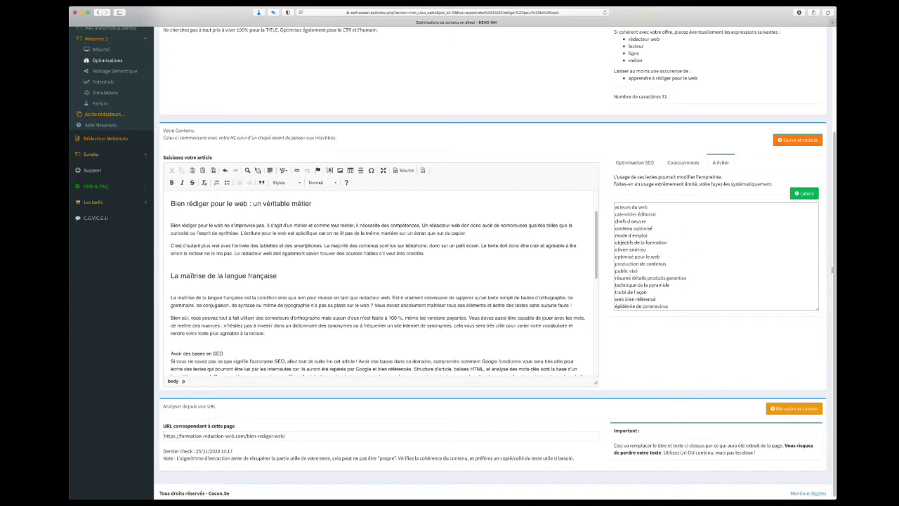
pyautogui.click(805, 194)
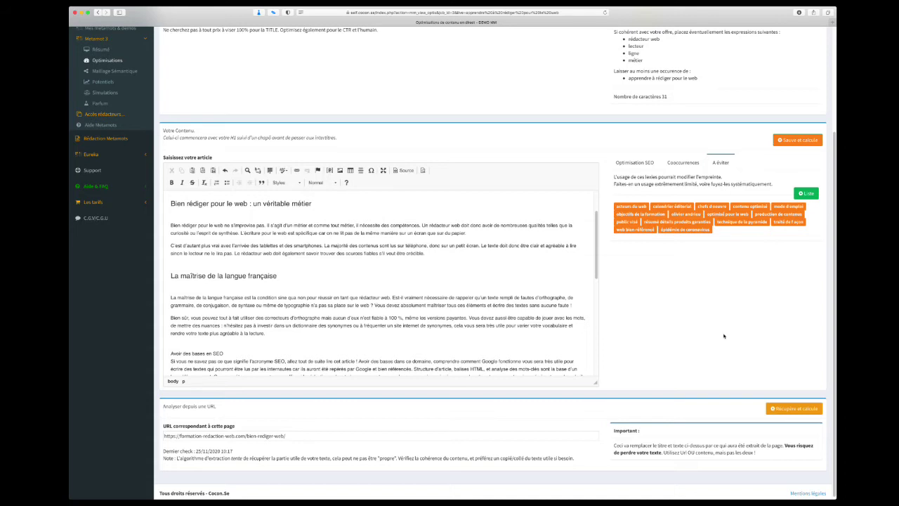
# Show the article's SEO optimisation advice and examine the full list of words under "Ajouter".
pyautogui.click(634, 162)
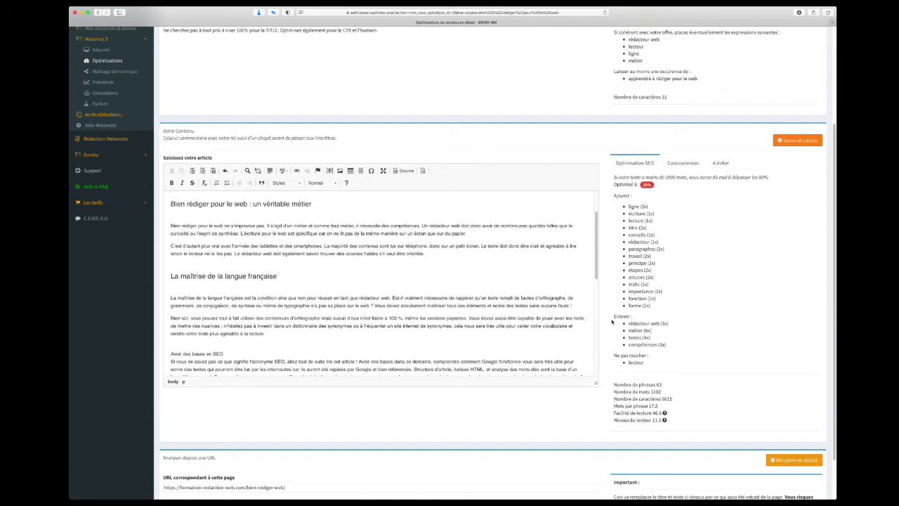
pyautogui.scroll(1, 613, 322)
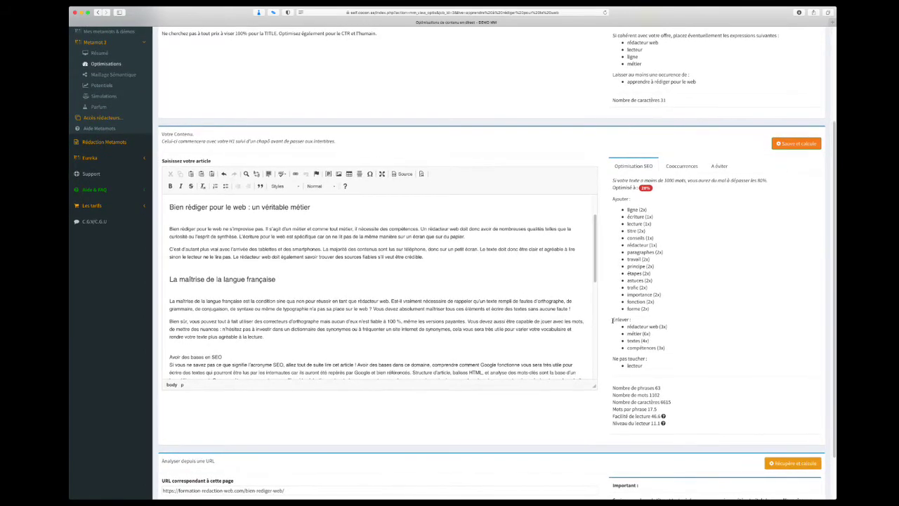
pyautogui.scroll(1, 613, 320)
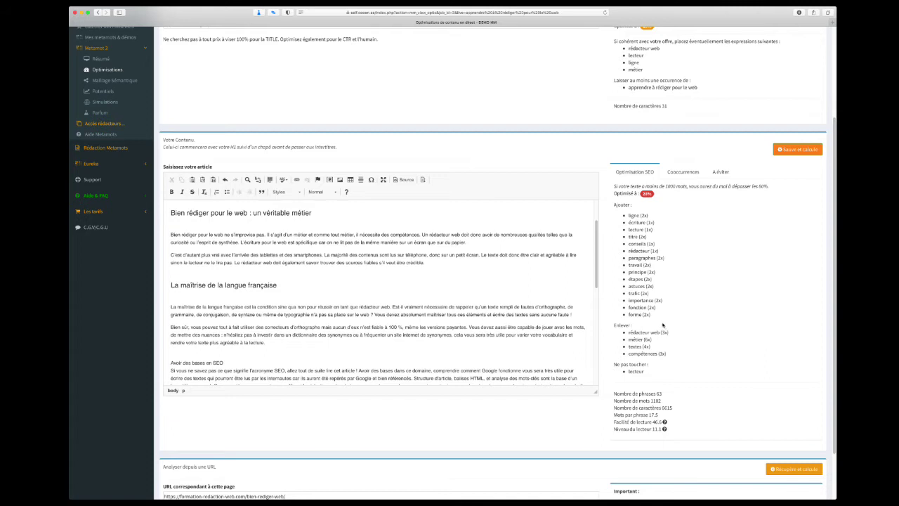
pyautogui.doubleClick(635, 315)
pyautogui.click(650, 316)
pyautogui.moveTo(650, 315); pyautogui.dragTo(624, 208)
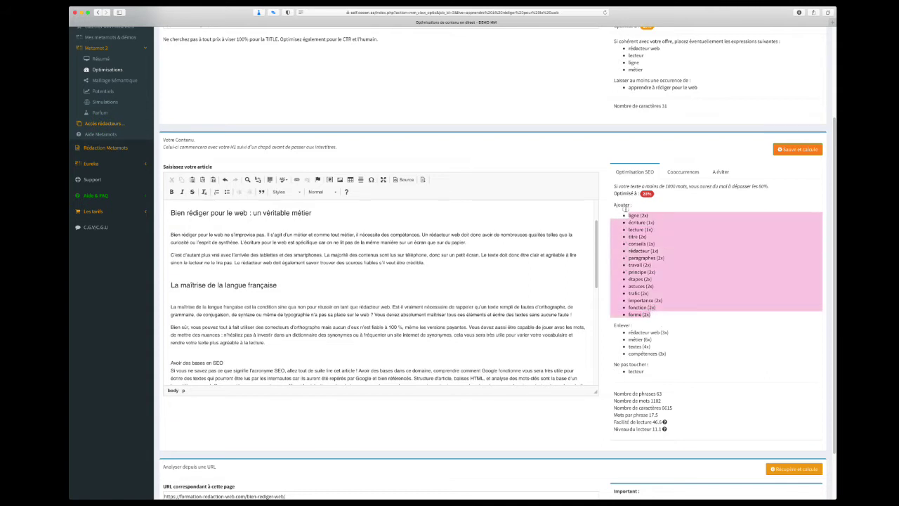
pyautogui.click(630, 238)
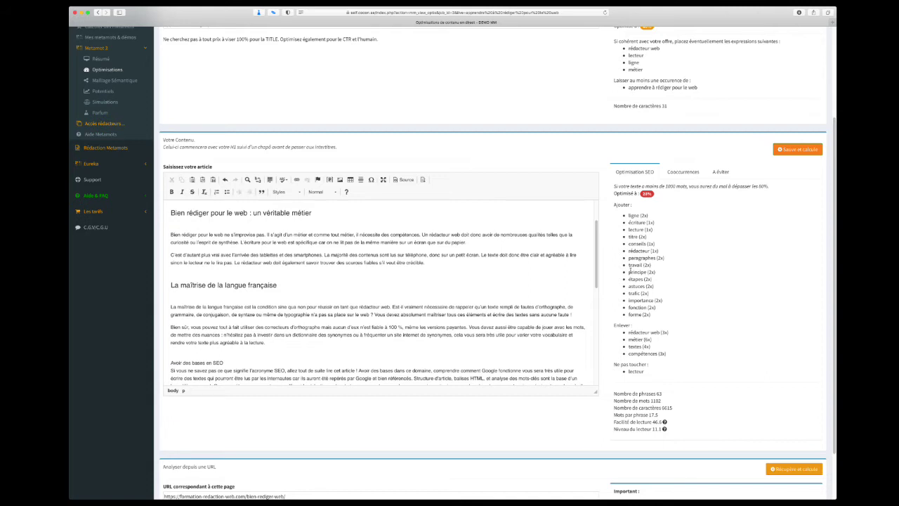
# Review the "Ajouter" words alongside the article's section on "La maîtrise de la langue française".
pyautogui.scroll(1, 630, 271)
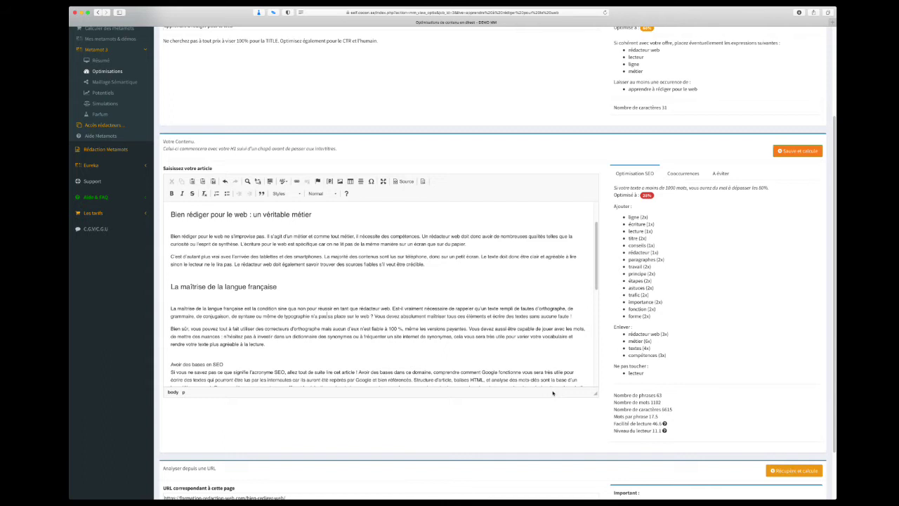
pyautogui.scroll(2, 553, 394)
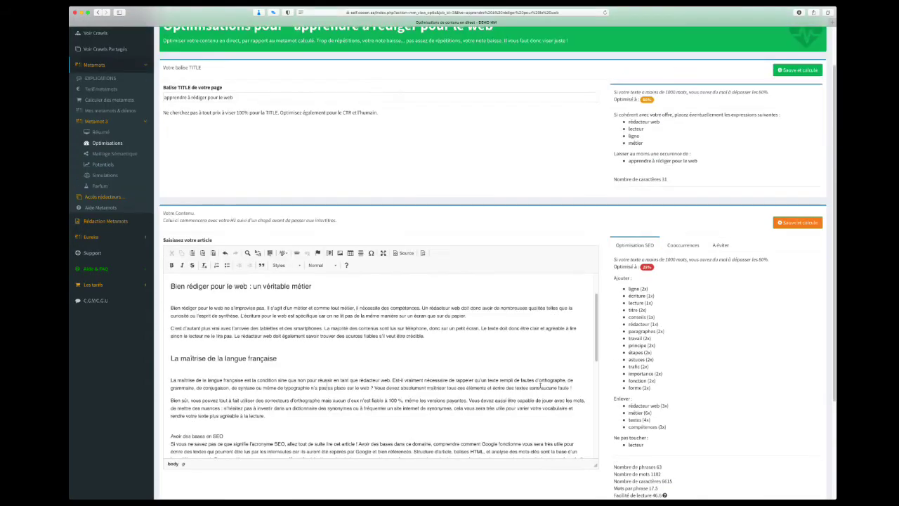
pyautogui.click(355, 413)
pyautogui.moveTo(649, 393); pyautogui.dragTo(623, 278)
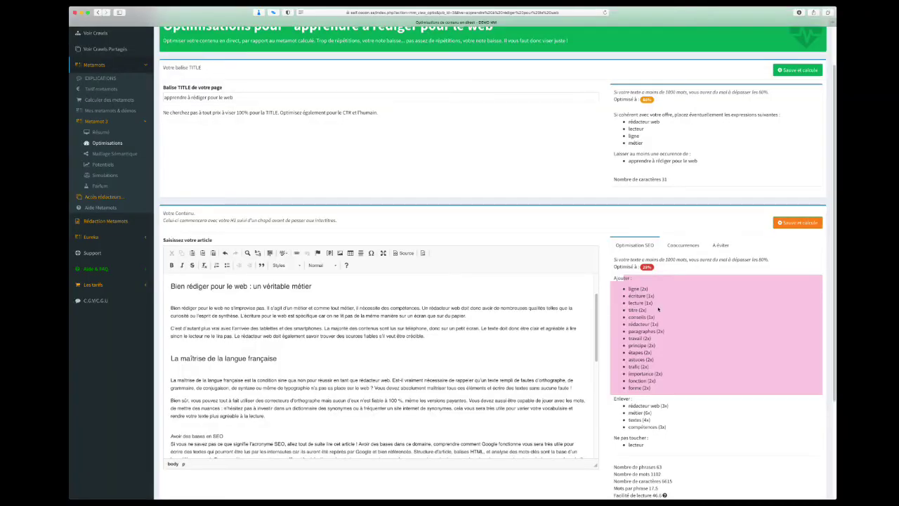
pyautogui.scroll(3, 658, 309)
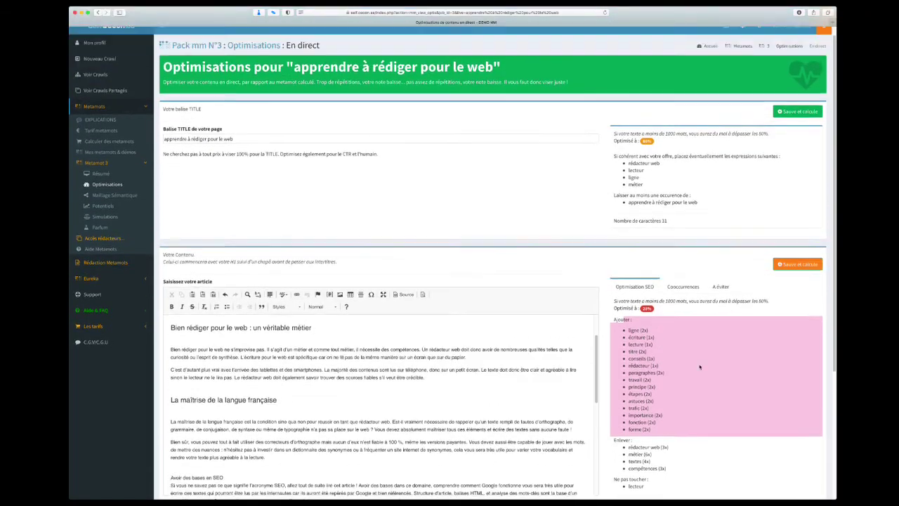
pyautogui.click(718, 393)
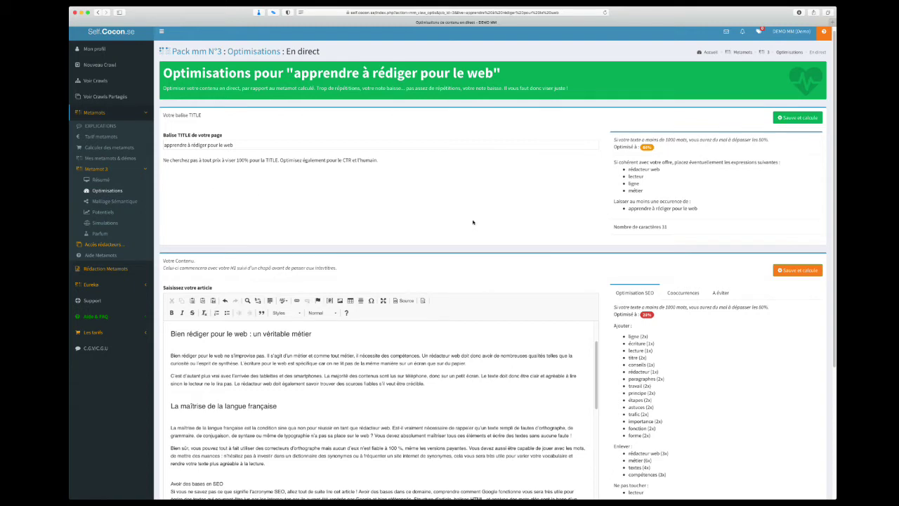
# Compare the page's TITLE tag with the article heading "Bien rédiger pour le web : un véritable métier".
pyautogui.click(308, 145)
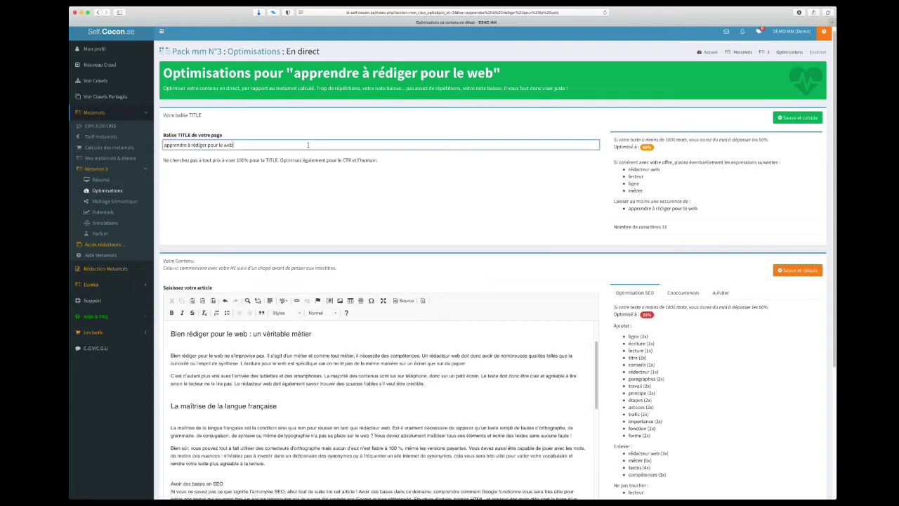
pyautogui.press('super+a')
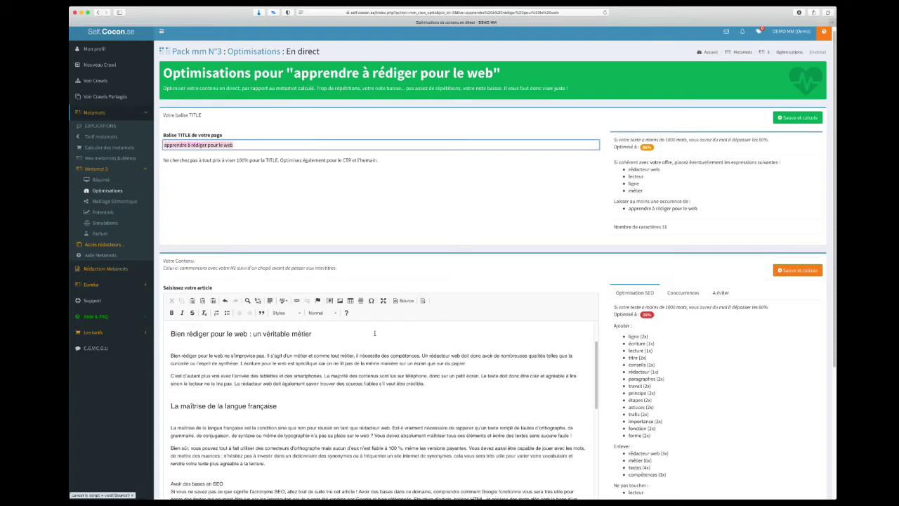
pyautogui.moveTo(375, 333); pyautogui.dragTo(136, 335)
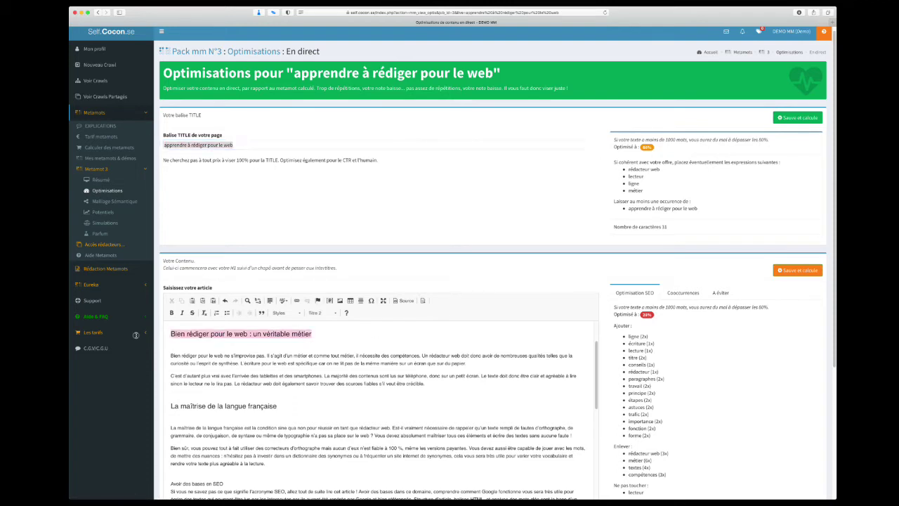
pyautogui.click(396, 365)
pyautogui.moveTo(314, 334); pyautogui.dragTo(169, 334)
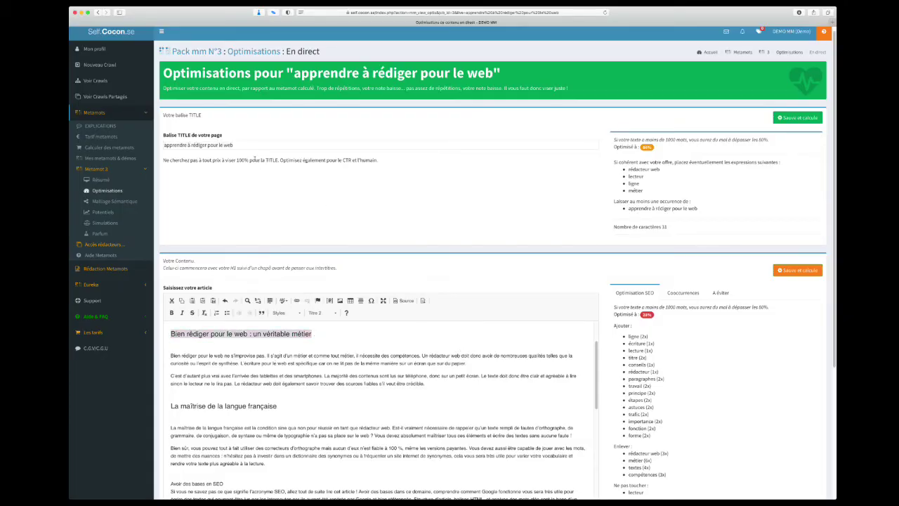
pyautogui.moveTo(253, 145); pyautogui.dragTo(165, 144)
pyautogui.doubleClick(181, 135)
pyautogui.press('Tab')
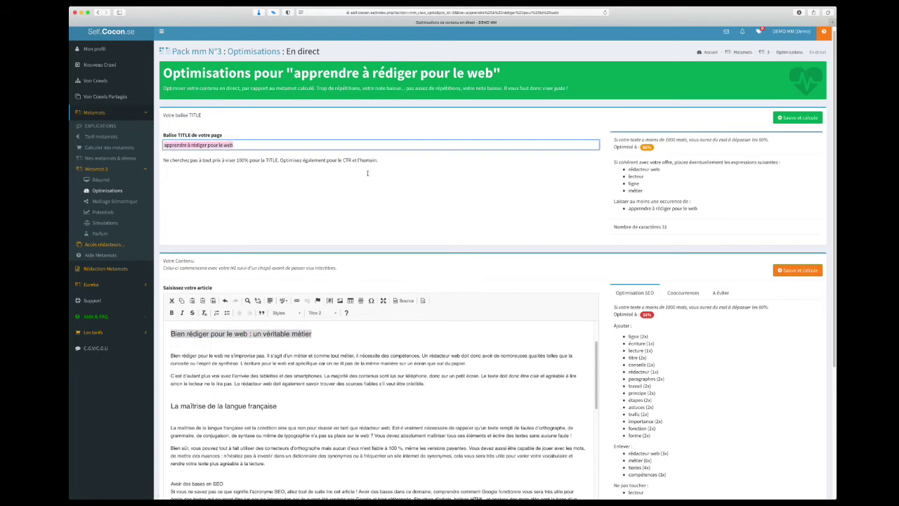
# Compare the TITLE tag with the target expression "apprendre à rédiger pour le web" in the page banner.
pyautogui.moveTo(295, 76); pyautogui.dragTo(490, 75)
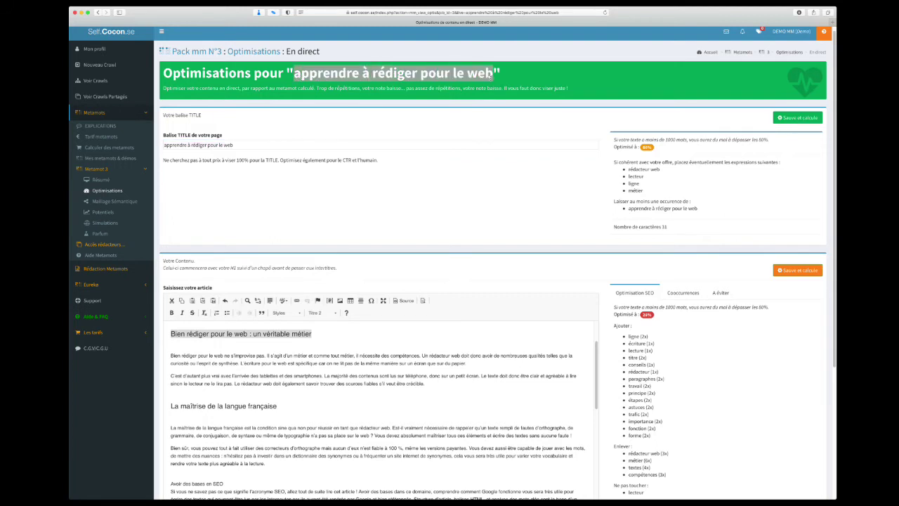
pyautogui.moveTo(490, 75); pyautogui.dragTo(494, 76)
pyautogui.click(249, 145)
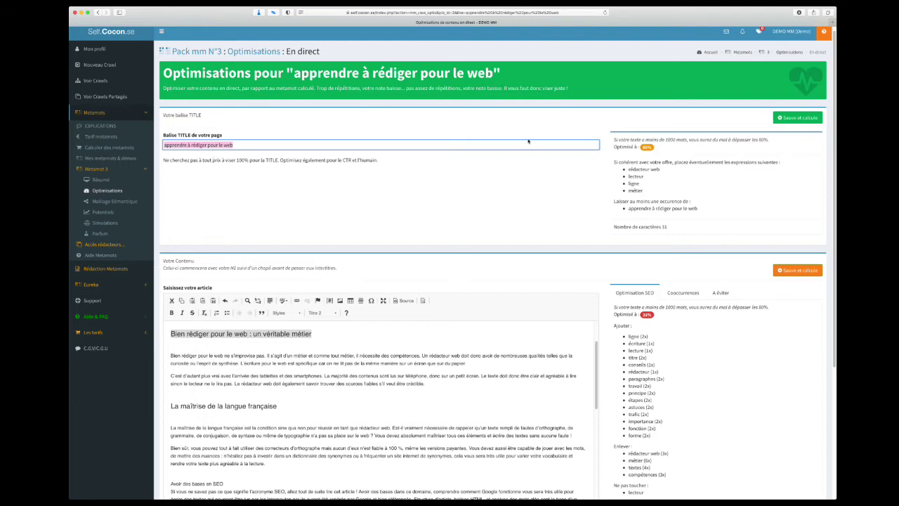
pyautogui.moveTo(497, 73); pyautogui.dragTo(294, 73)
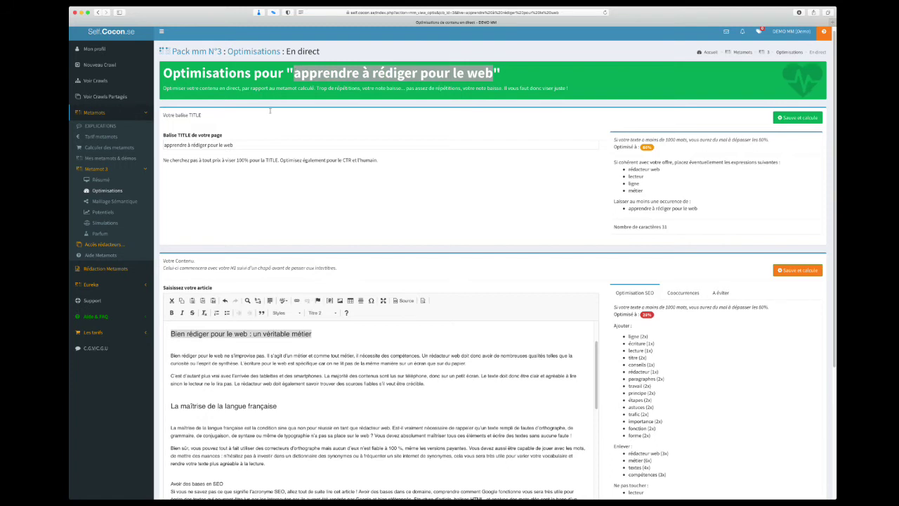
pyautogui.click(242, 145)
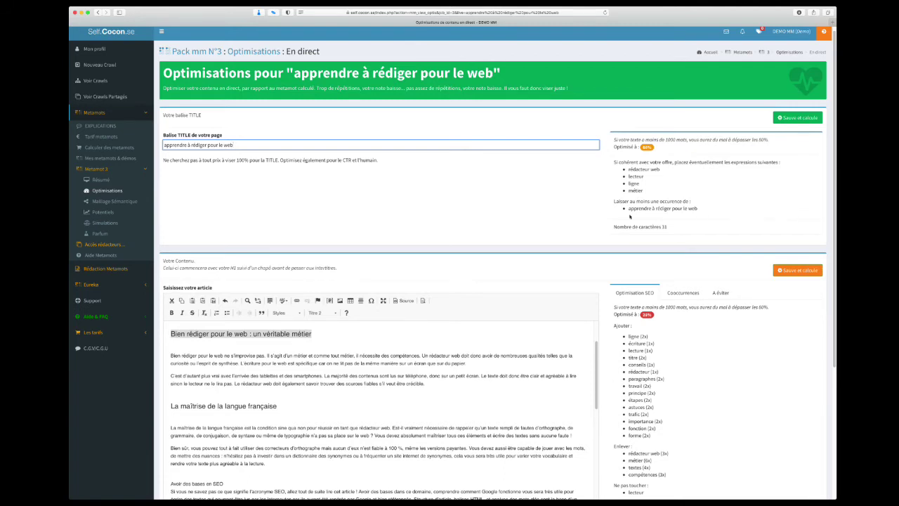
# Using the suggested expressions, extend the TITLE tag to "apprendre à rédiger pour le web, et passionner son lecteur", and save and recalculate its optimisation.
pyautogui.moveTo(648, 191); pyautogui.dragTo(627, 170)
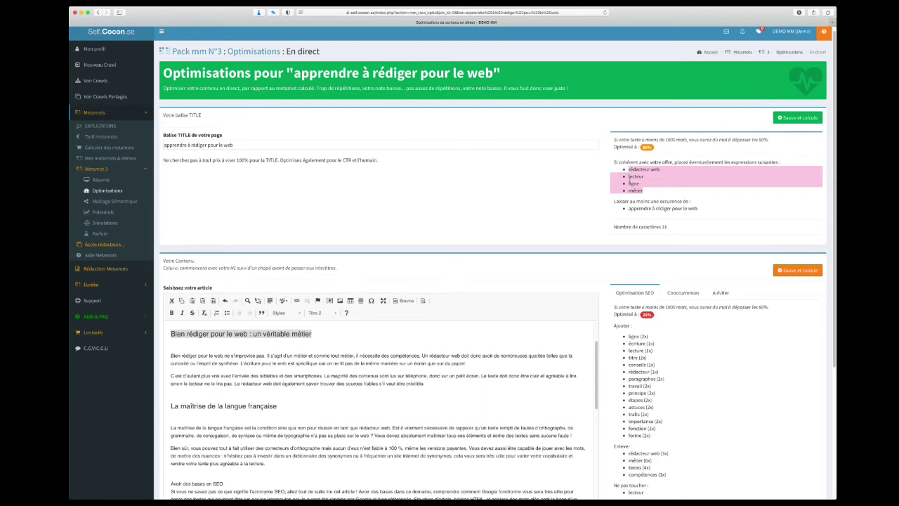
pyautogui.click(631, 182)
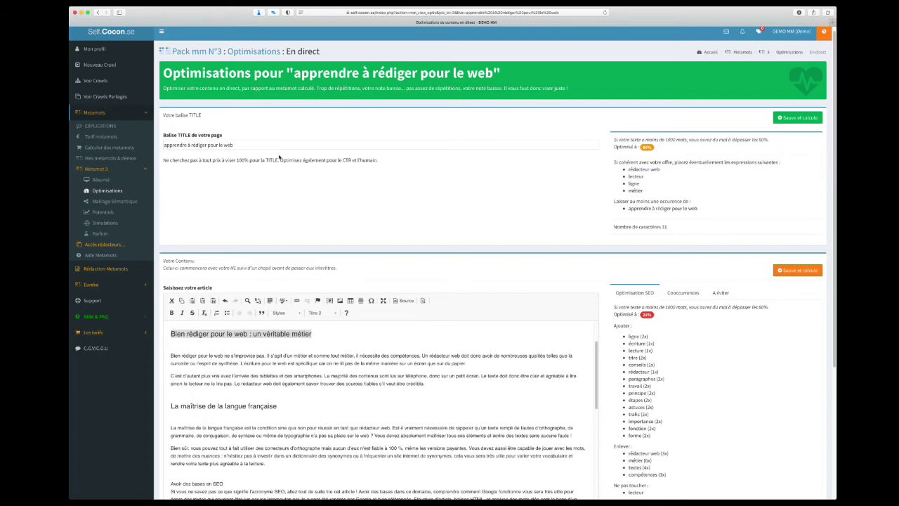
pyautogui.click(261, 145)
pyautogui.write(', é')
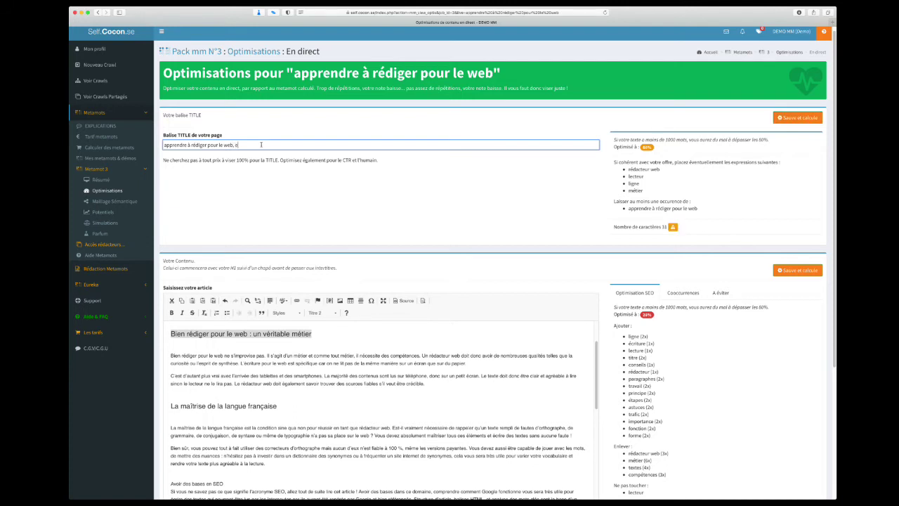
pyautogui.write('t')
pyautogui.write(' passionna')
pyautogui.write(' ses le')
pyautogui.write('cteur')
pyautogui.doubleClick(269, 145)
pyautogui.write('sionn')
pyautogui.click(634, 153)
pyautogui.click(813, 118)
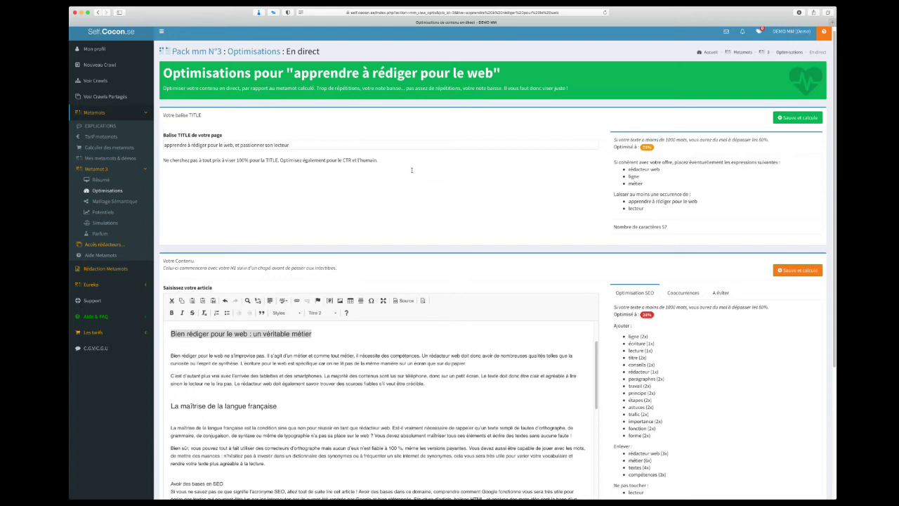
# Check the TITLE tag against the banner's target expression and its use of the suggested word "lecteur".
pyautogui.click(312, 147)
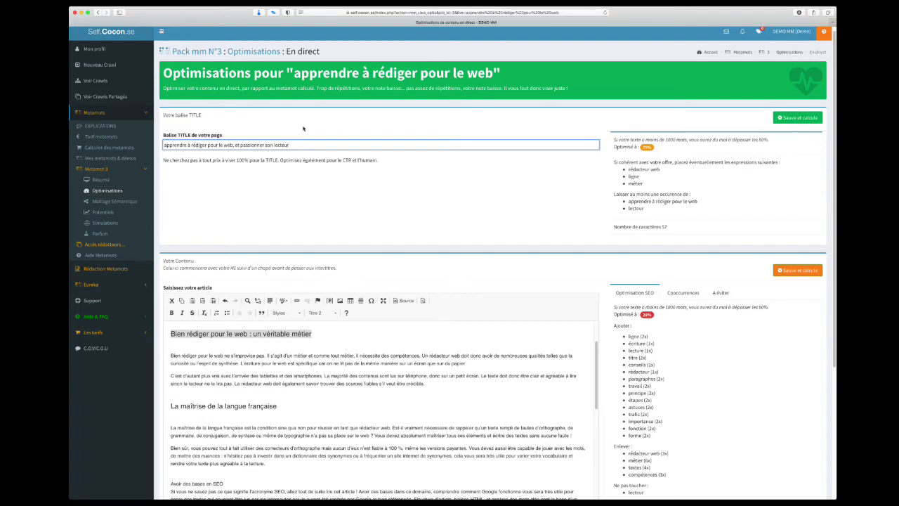
pyautogui.moveTo(309, 73); pyautogui.dragTo(509, 75)
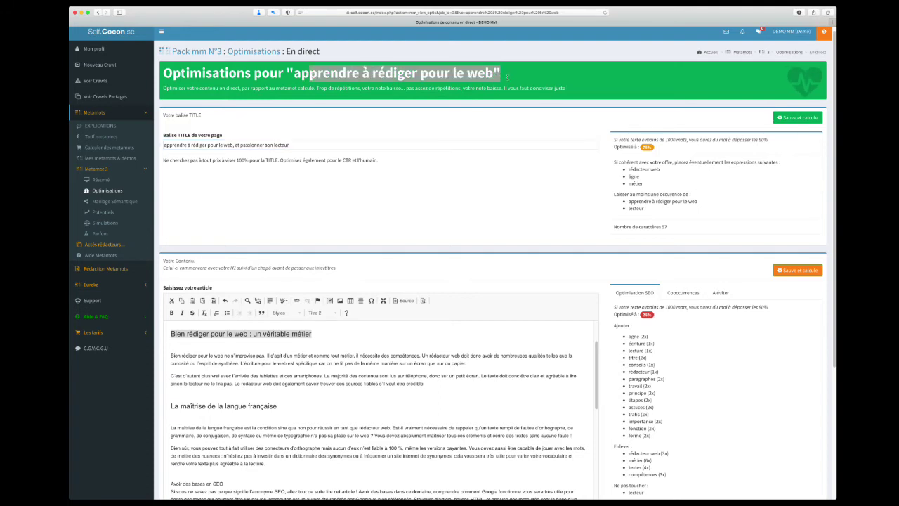
pyautogui.doubleClick(285, 146)
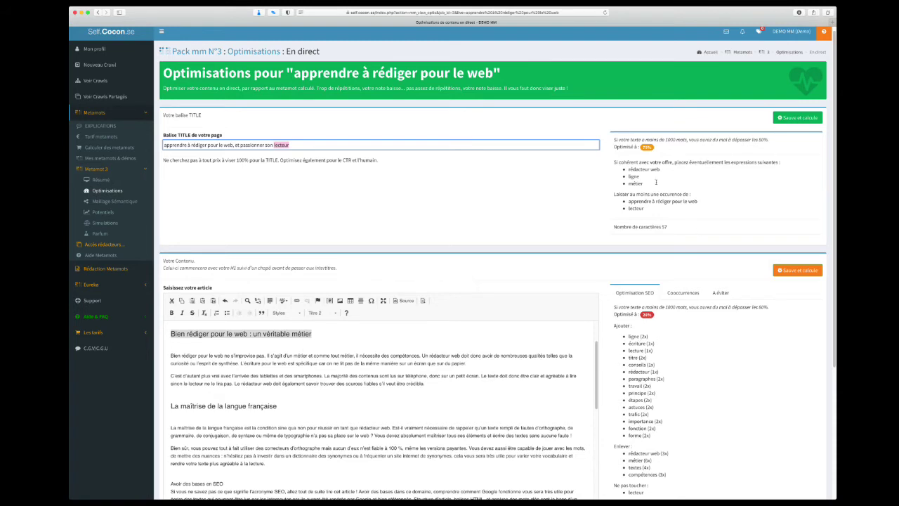
pyautogui.click(404, 174)
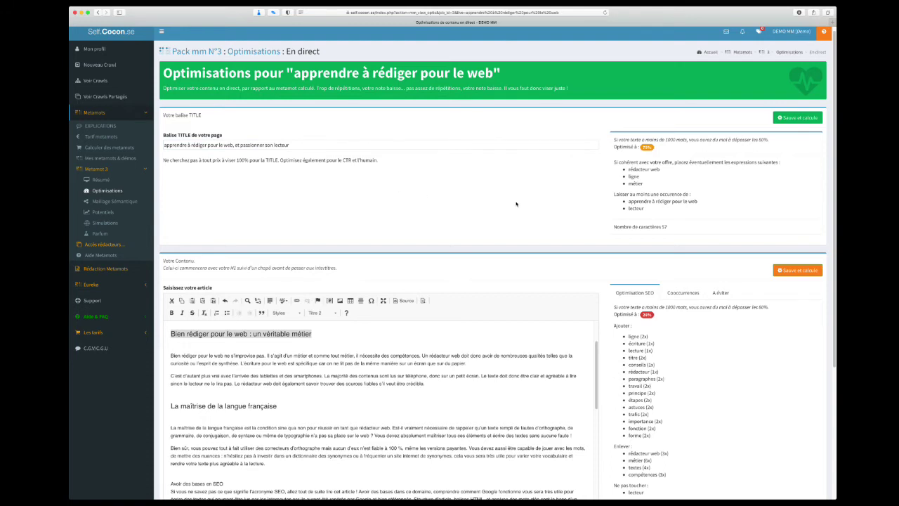
pyautogui.click(482, 392)
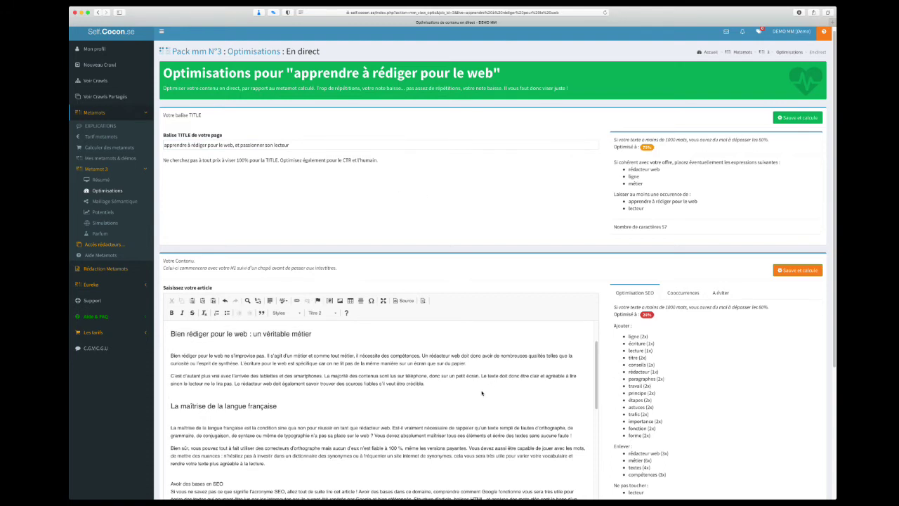
pyautogui.scroll(1, 485, 392)
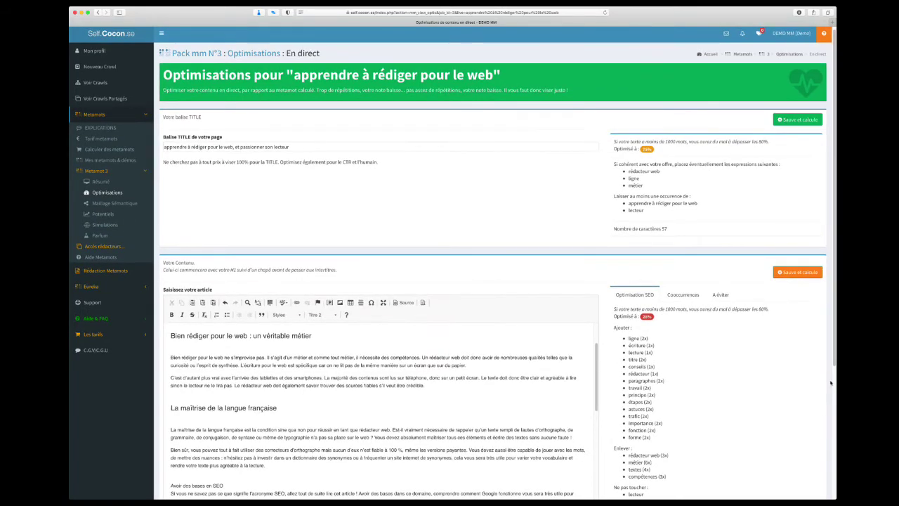
pyautogui.scroll(-3, 834, 362)
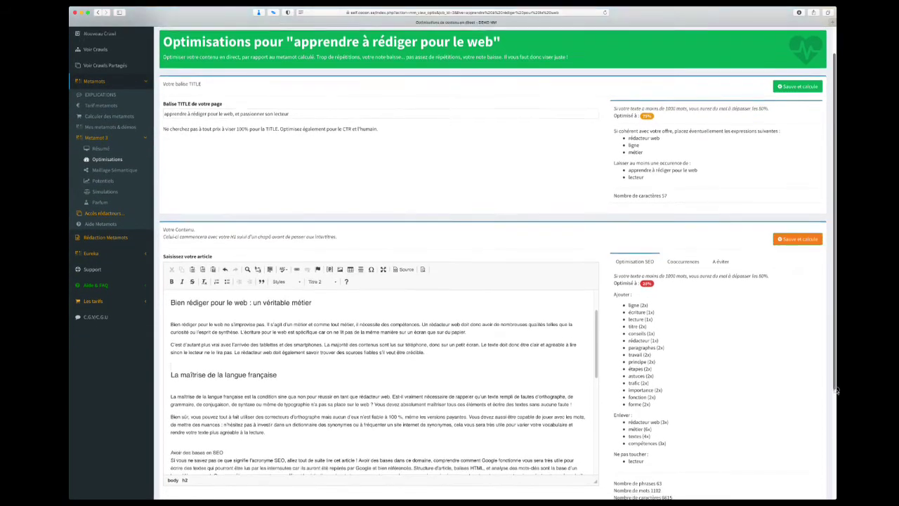
# Inspect the h2 heading markup around "Bien rédiger pour le web : un véritable métier" in the article's HTML source, and return to the formatted view.
pyautogui.click(464, 433)
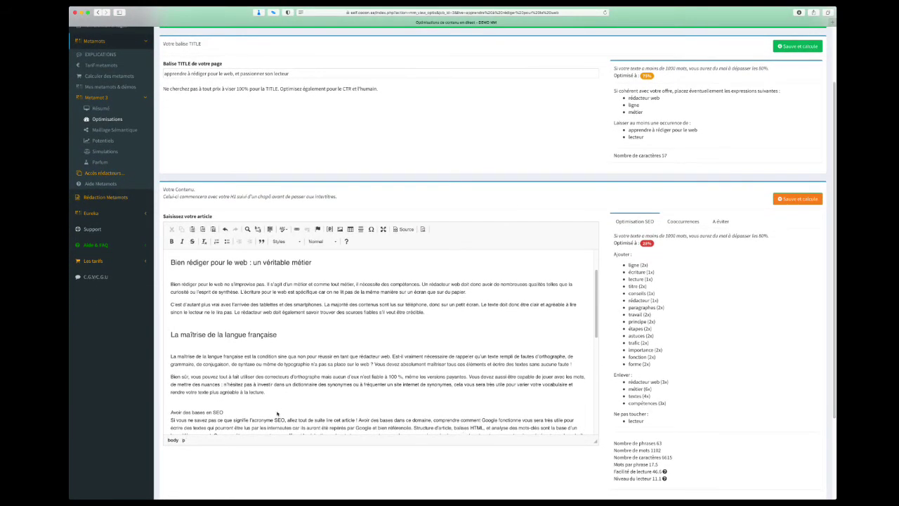
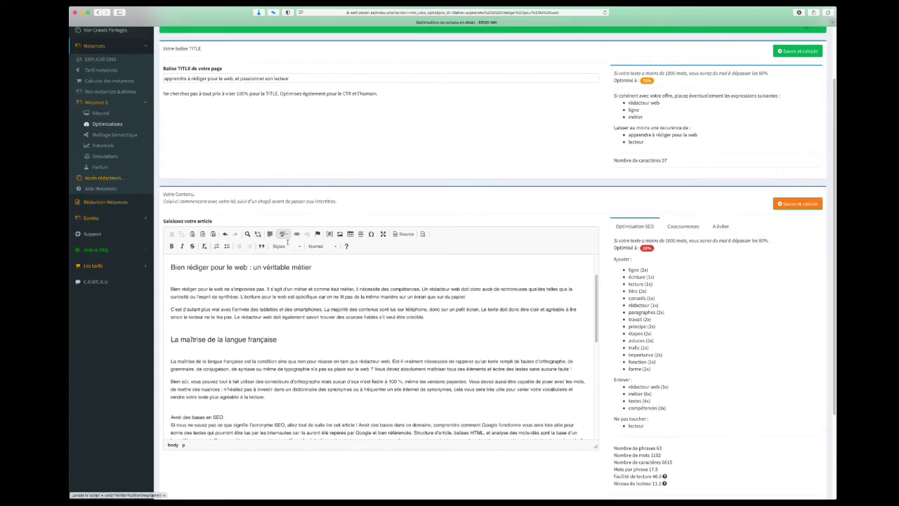
pyautogui.scroll(1, 265, 291)
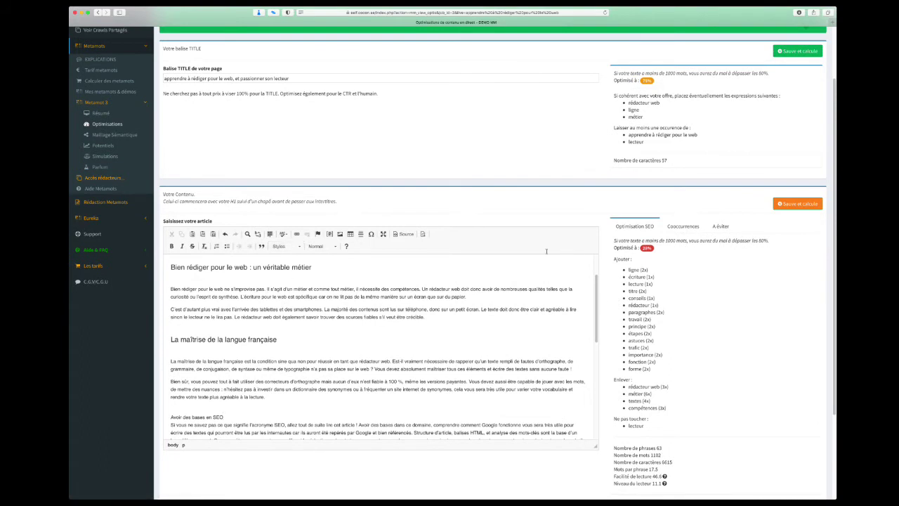
pyautogui.click(404, 233)
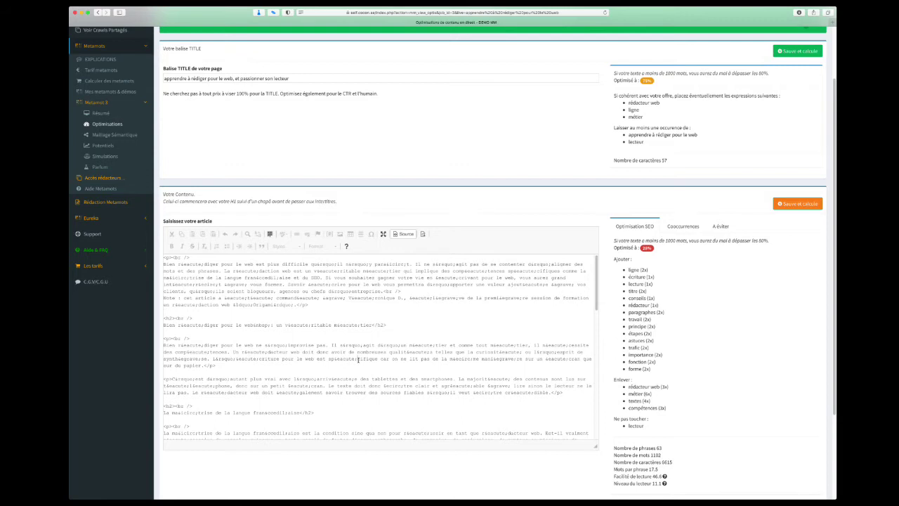
pyautogui.moveTo(324, 309); pyautogui.dragTo(264, 323)
pyautogui.click(336, 340)
pyautogui.click(406, 233)
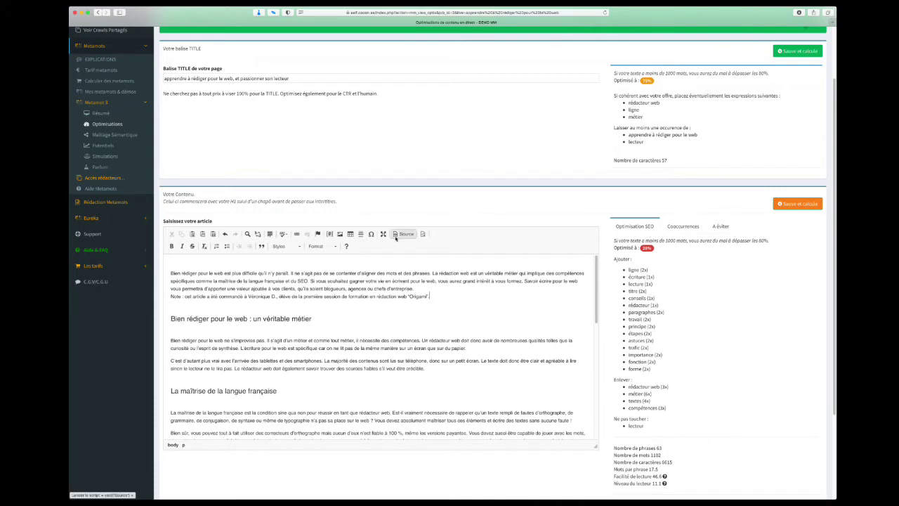
# Review the article's introduction and its first subheading, "Bien rédiger pour le web : un véritable métier".
pyautogui.click(313, 318)
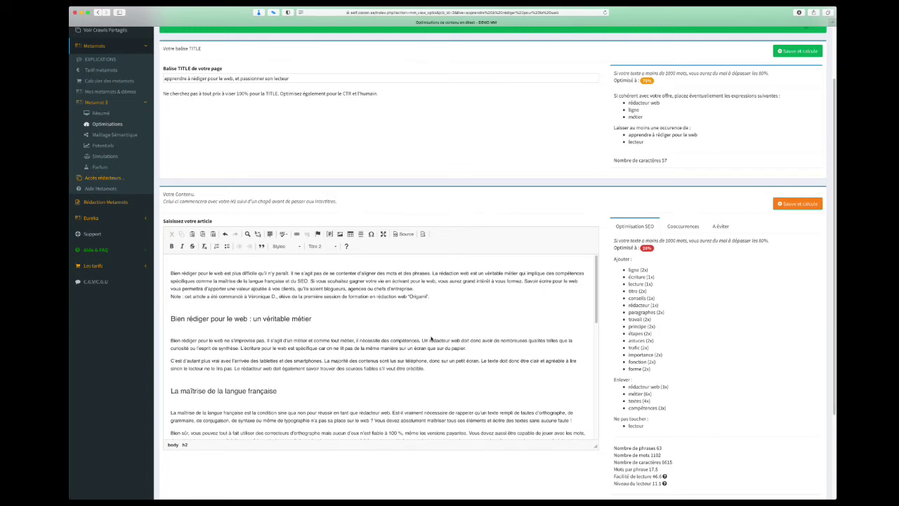
pyautogui.scroll(1, 477, 341)
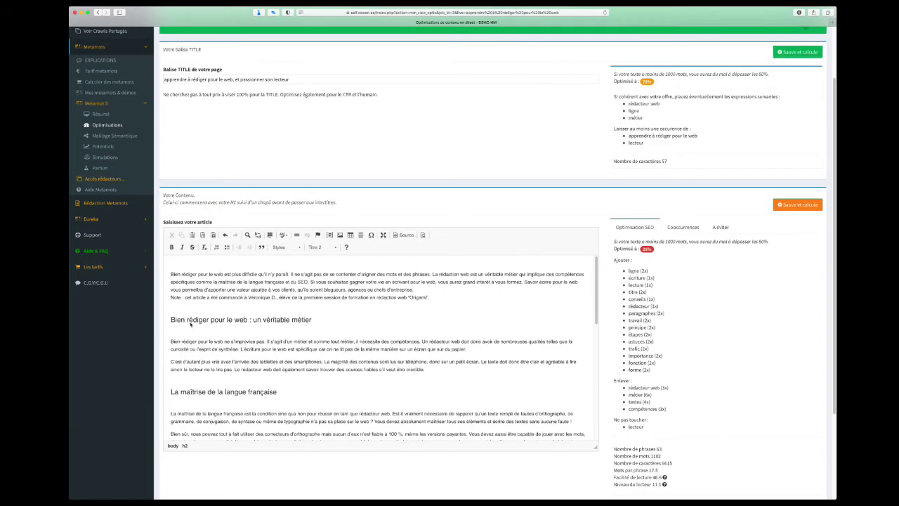
pyautogui.scroll(-1, 302, 328)
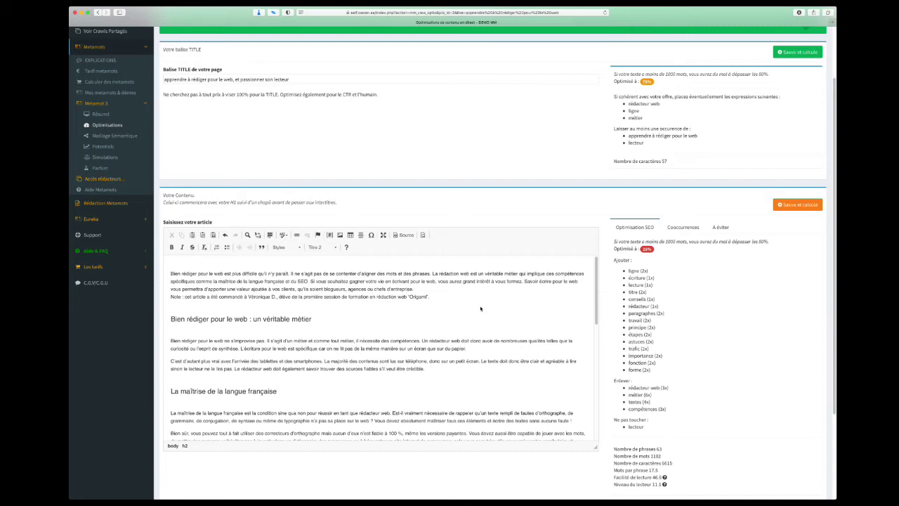
pyautogui.click(432, 292)
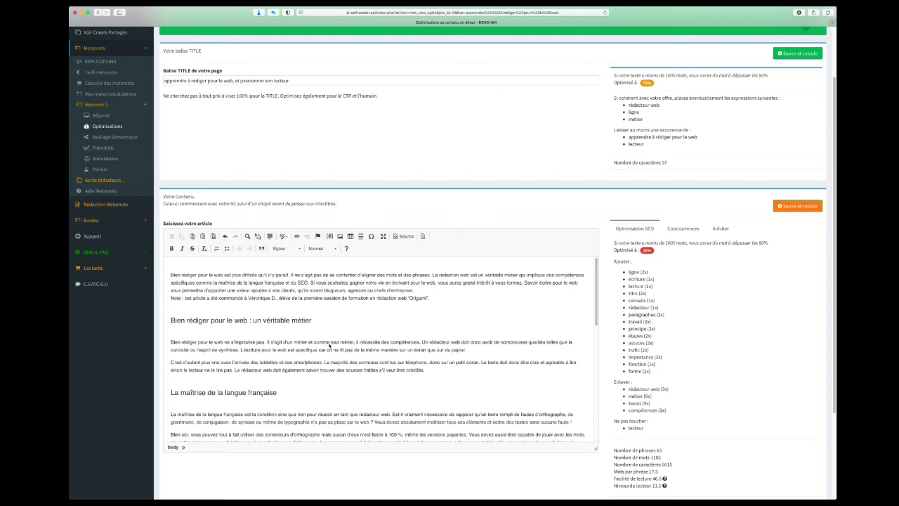
pyautogui.click(498, 364)
pyautogui.click(422, 289)
# Read the first paragraph under "Bien rédiger pour le web : un véritable métier" phrase by phrase, including "il nécessite des compétences".
pyautogui.moveTo(481, 353); pyautogui.dragTo(159, 344)
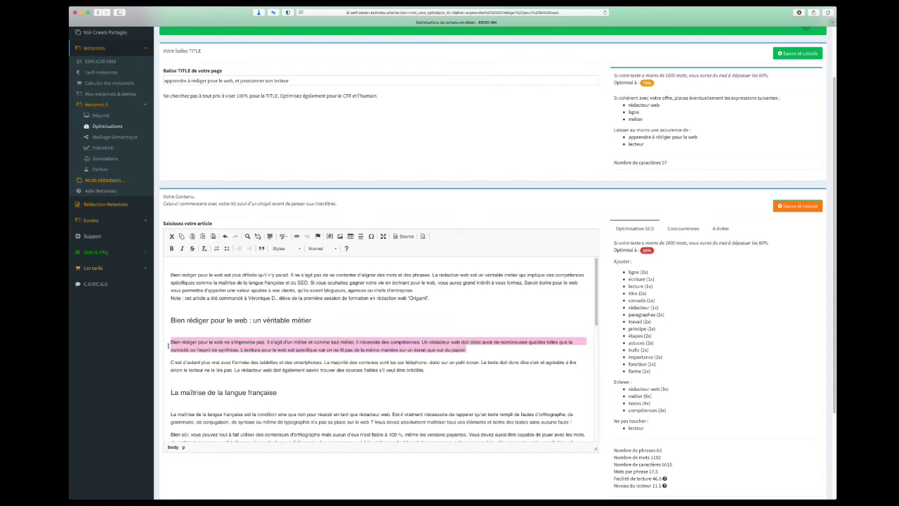
pyautogui.click(405, 345)
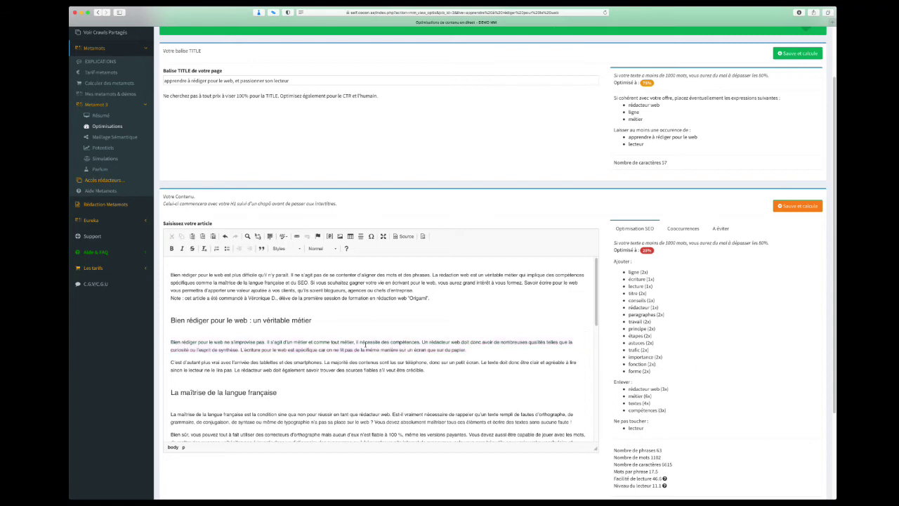
pyautogui.moveTo(357, 343); pyautogui.dragTo(420, 343)
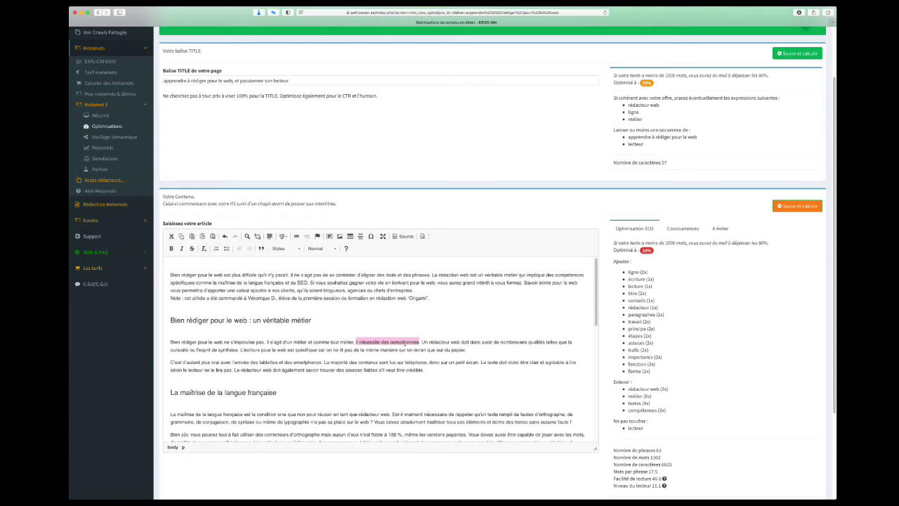
pyautogui.scroll(1, 405, 343)
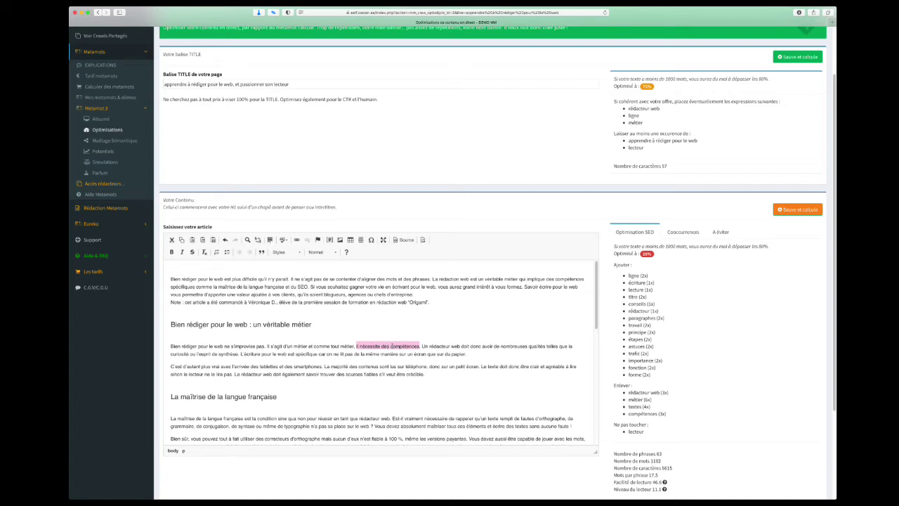
pyautogui.click(359, 345)
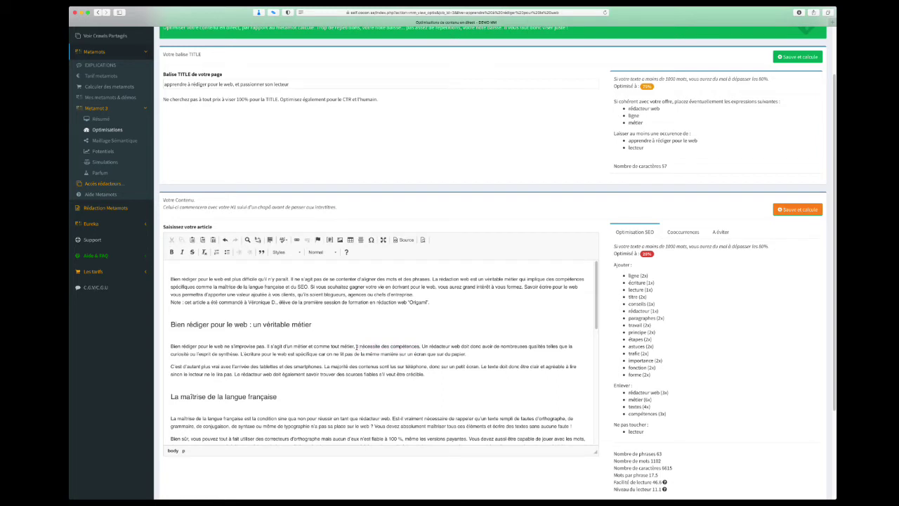
pyautogui.moveTo(356, 346); pyautogui.dragTo(154, 347)
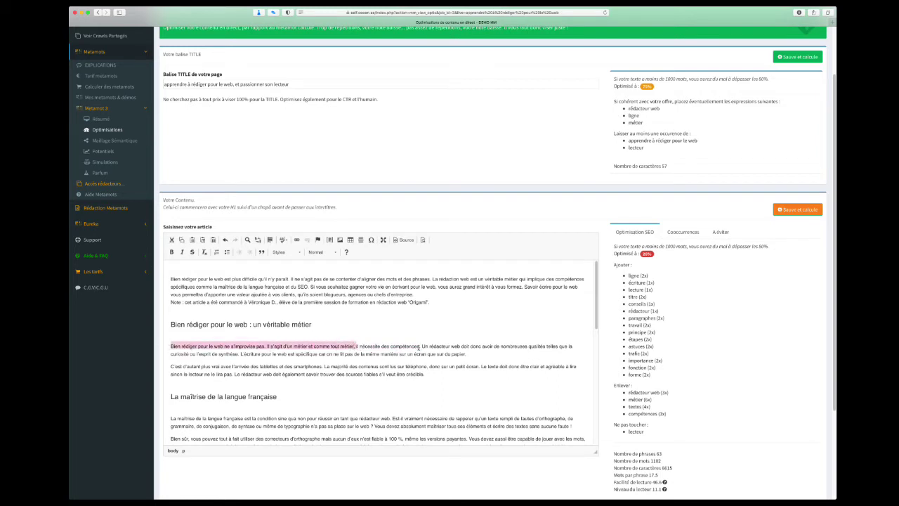
pyautogui.moveTo(419, 347); pyautogui.dragTo(237, 354)
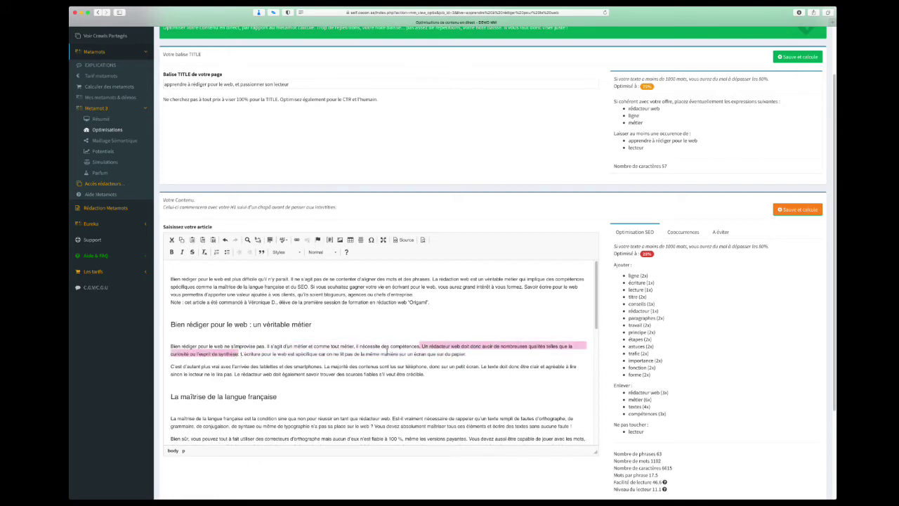
pyautogui.click(419, 347)
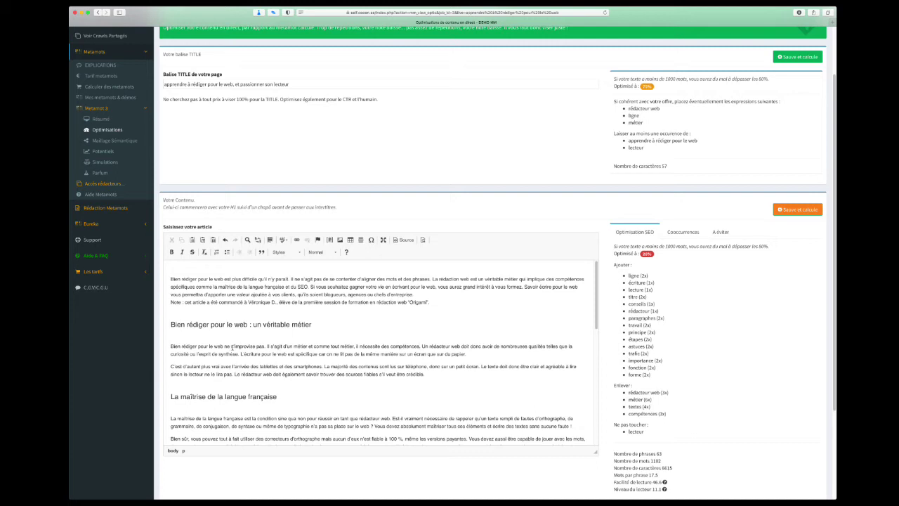
# Compare the first subheading's wording with the opening "Bien rédiger pour le web" of the paragraph below it.
pyautogui.moveTo(232, 347); pyautogui.dragTo(213, 327)
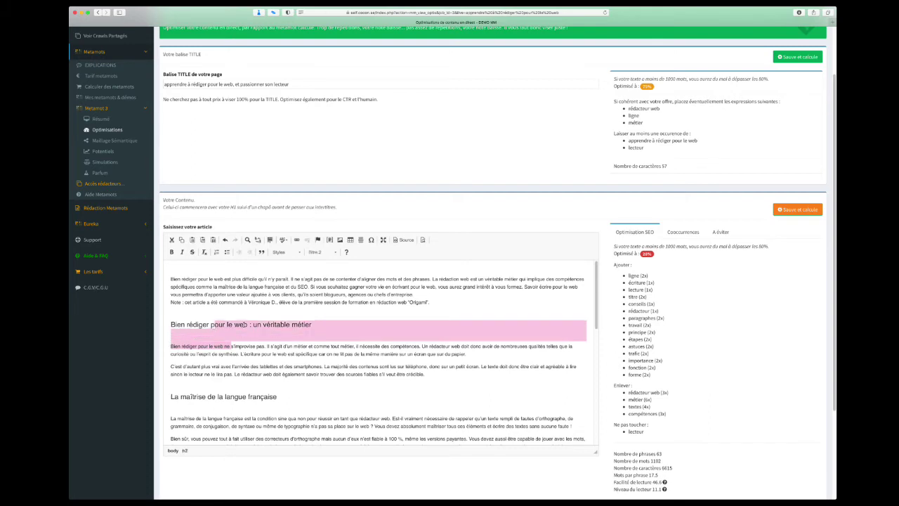
pyautogui.click(252, 325)
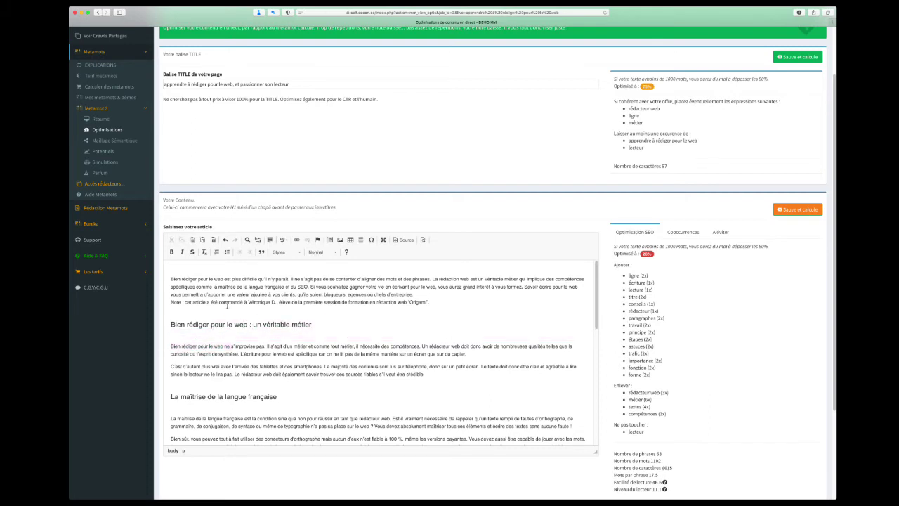
pyautogui.doubleClick(227, 303)
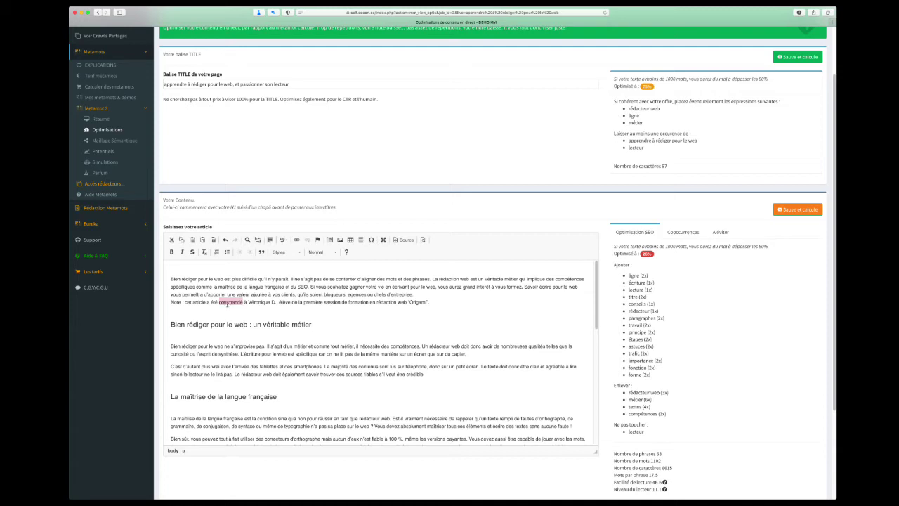
pyautogui.tripleClick(444, 310)
pyautogui.moveTo(287, 354); pyautogui.dragTo(197, 345)
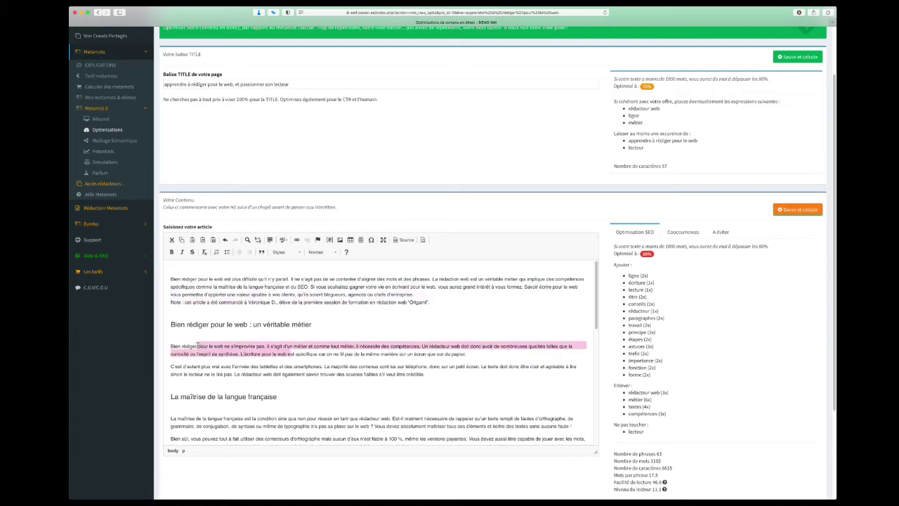
pyautogui.moveTo(250, 324); pyautogui.dragTo(295, 326)
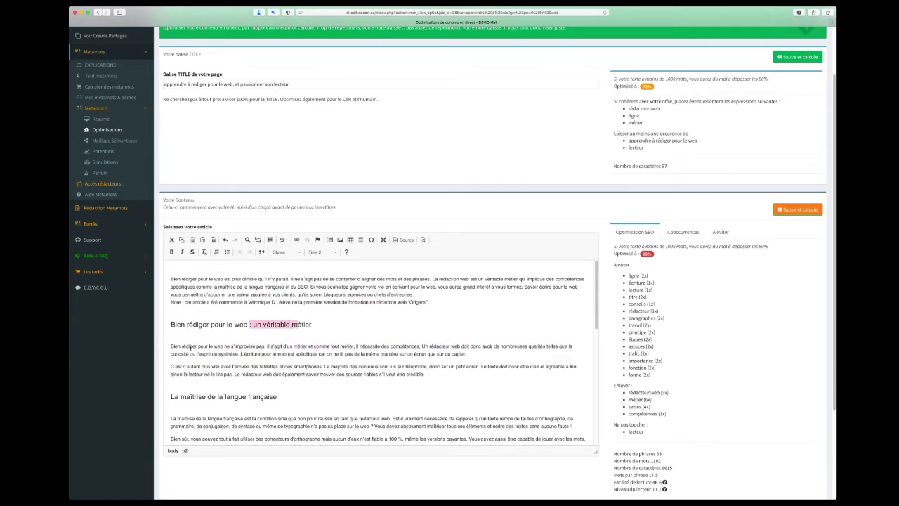
pyautogui.moveTo(180, 346); pyautogui.dragTo(208, 347)
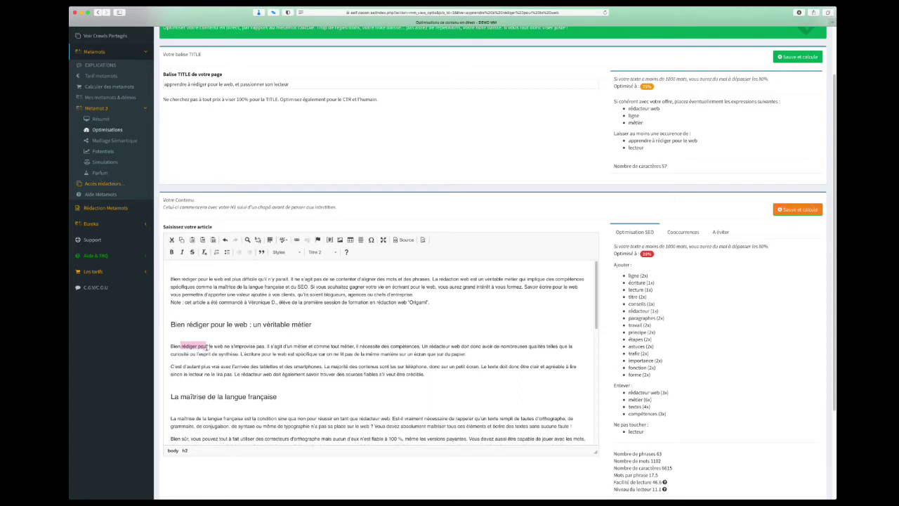
pyautogui.moveTo(181, 347); pyautogui.dragTo(165, 328)
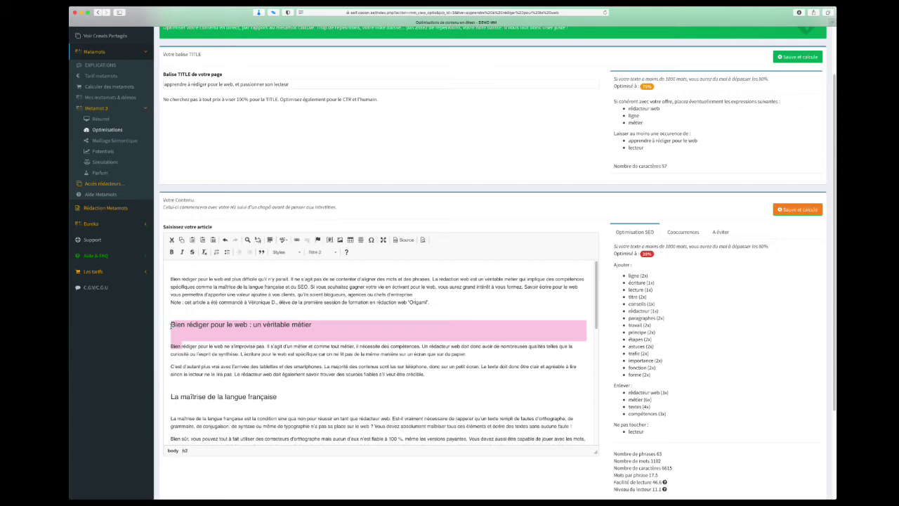
# Examine the phrases "sources fiables" and "s'il veut être crédible" at the end of the second paragraph under the first subheading.
pyautogui.doubleClick(371, 374)
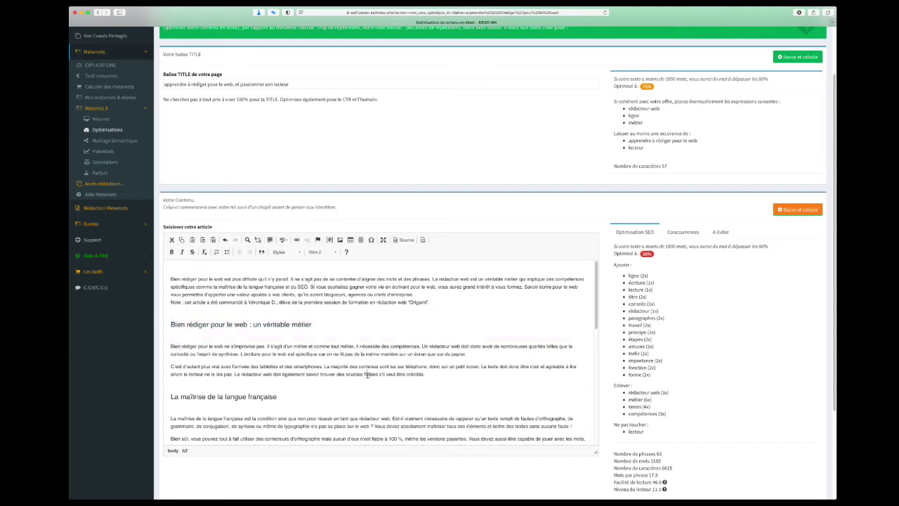
pyautogui.click(356, 375)
pyautogui.moveTo(345, 376); pyautogui.dragTo(377, 376)
pyautogui.moveTo(377, 375); pyautogui.dragTo(377, 377)
pyautogui.moveTo(379, 376); pyautogui.dragTo(429, 377)
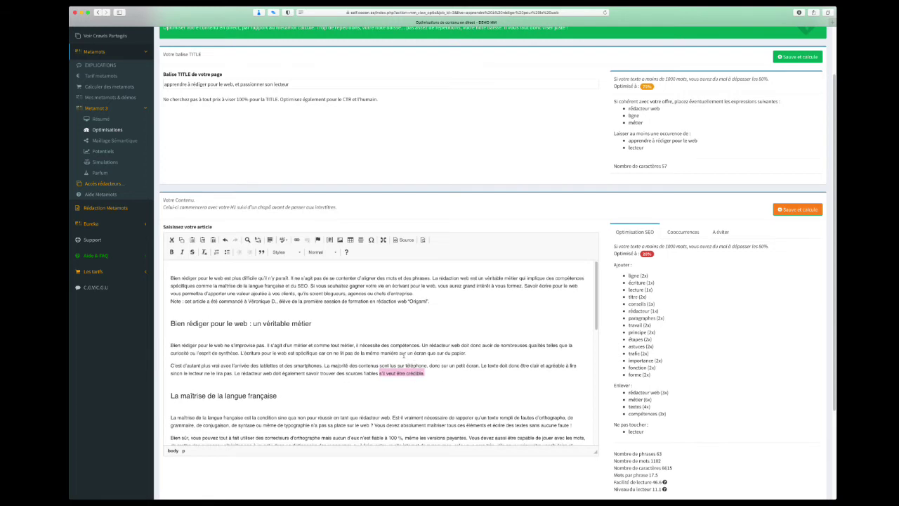
# Examine the wording "sur un écran que sur du papier" and the following passage on contents read by phone.
pyautogui.moveTo(399, 353); pyautogui.dragTo(437, 355)
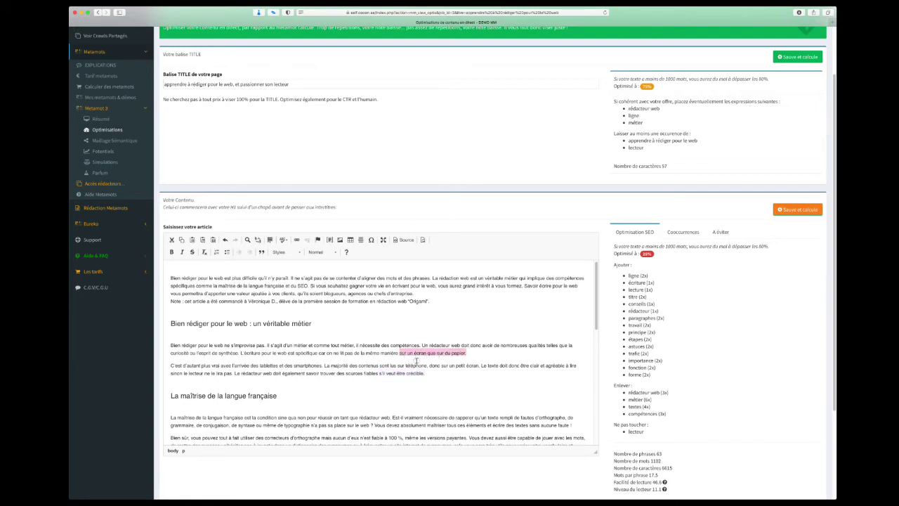
pyautogui.click(418, 353)
pyautogui.moveTo(425, 353); pyautogui.dragTo(394, 361)
pyautogui.click(341, 353)
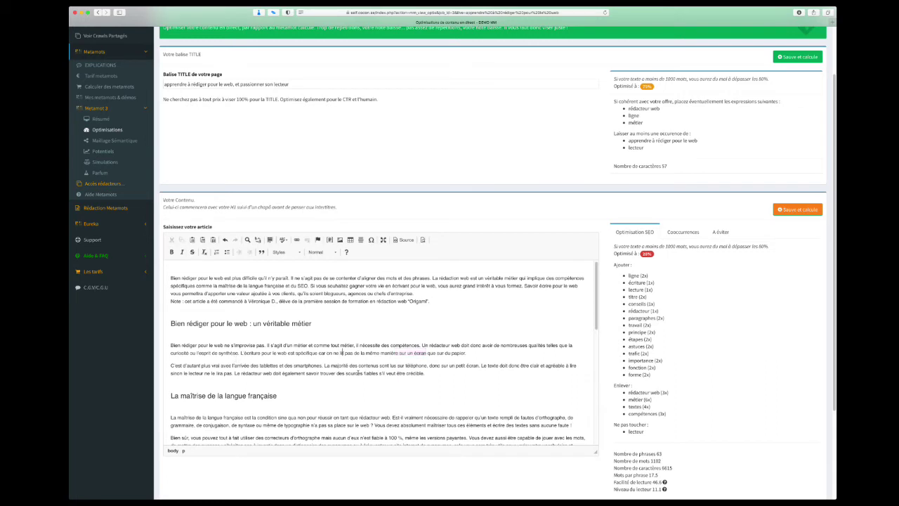
pyautogui.moveTo(313, 368); pyautogui.dragTo(348, 372)
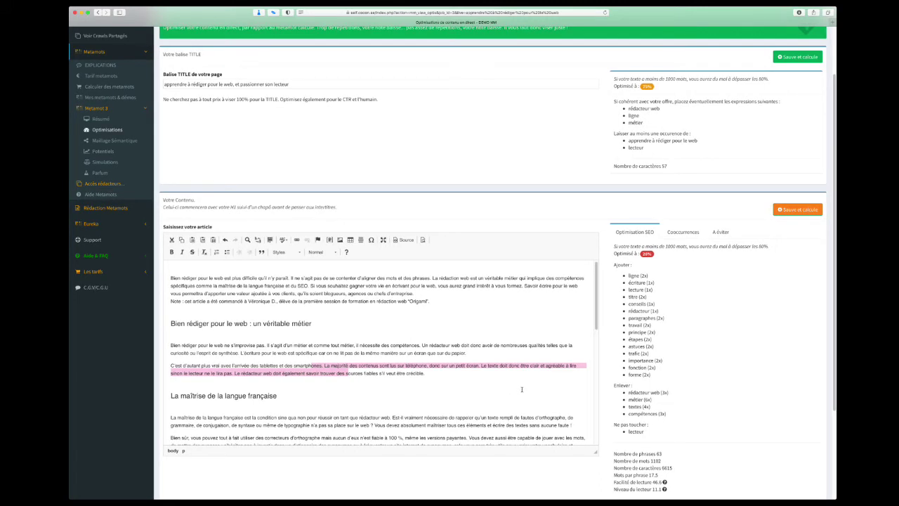
# Examine the phrases "gagner votre vie", "ne s'improvise pas" and "comme tout métier" across the introduction and the first subheading's paragraphs.
pyautogui.scroll(1, 521, 389)
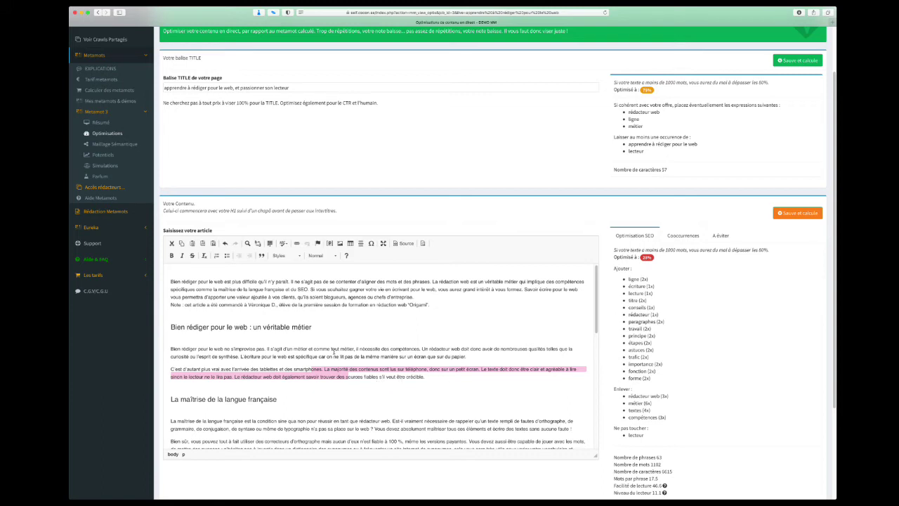
pyautogui.moveTo(330, 349); pyautogui.dragTo(389, 349)
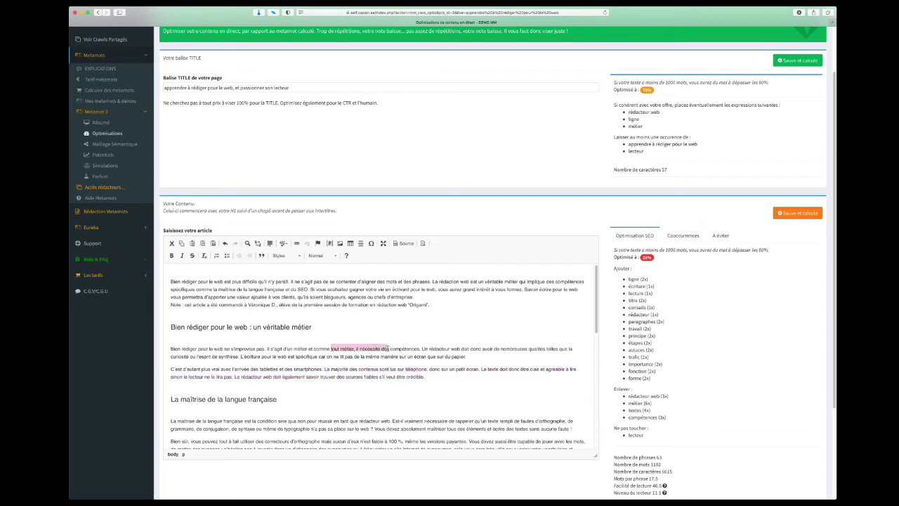
pyautogui.click(383, 378)
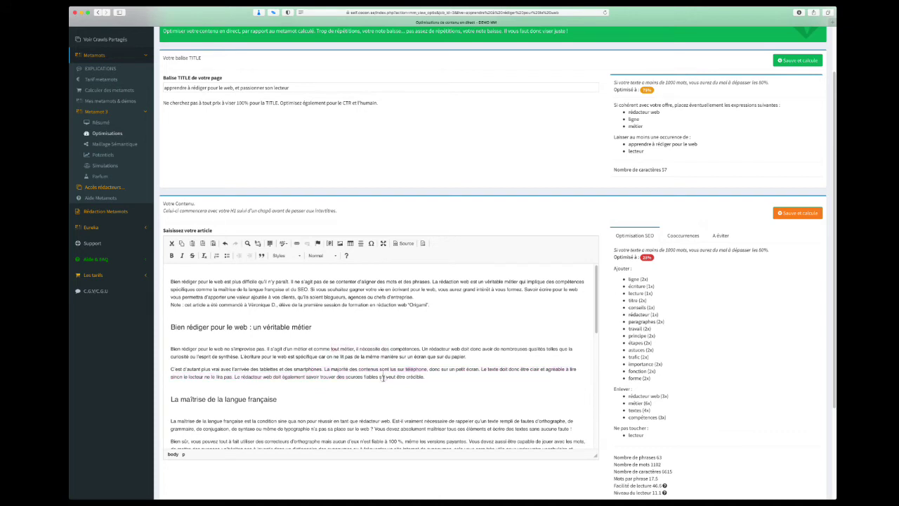
pyautogui.moveTo(383, 378); pyautogui.dragTo(438, 380)
pyautogui.moveTo(225, 349); pyautogui.dragTo(288, 349)
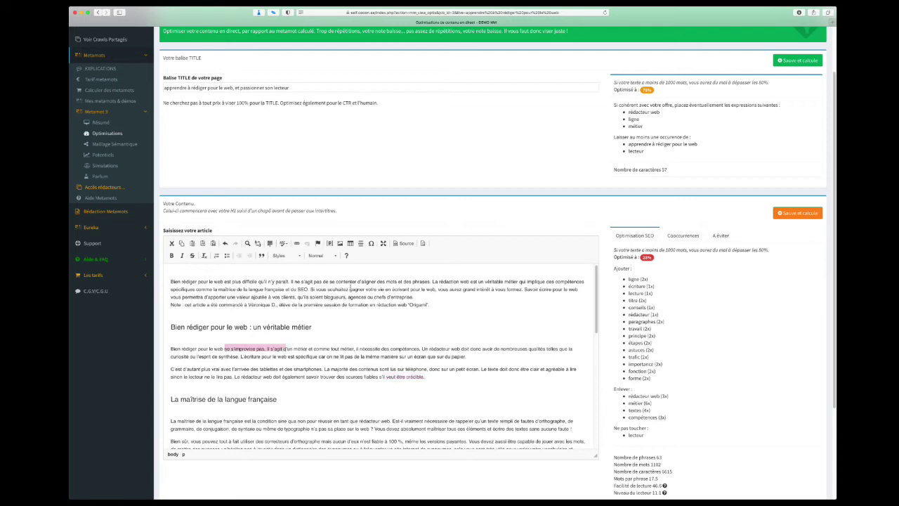
pyautogui.moveTo(350, 289); pyautogui.dragTo(395, 289)
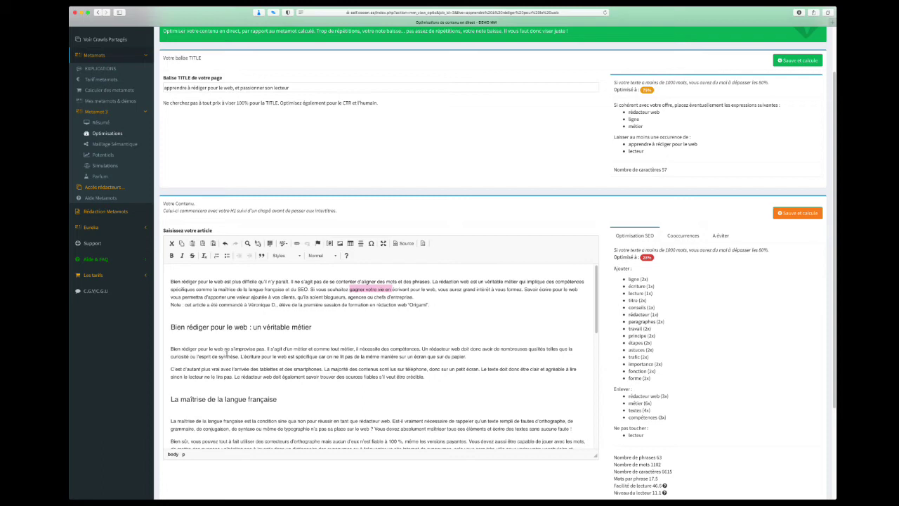
pyautogui.click(284, 357)
pyautogui.moveTo(316, 349); pyautogui.dragTo(357, 351)
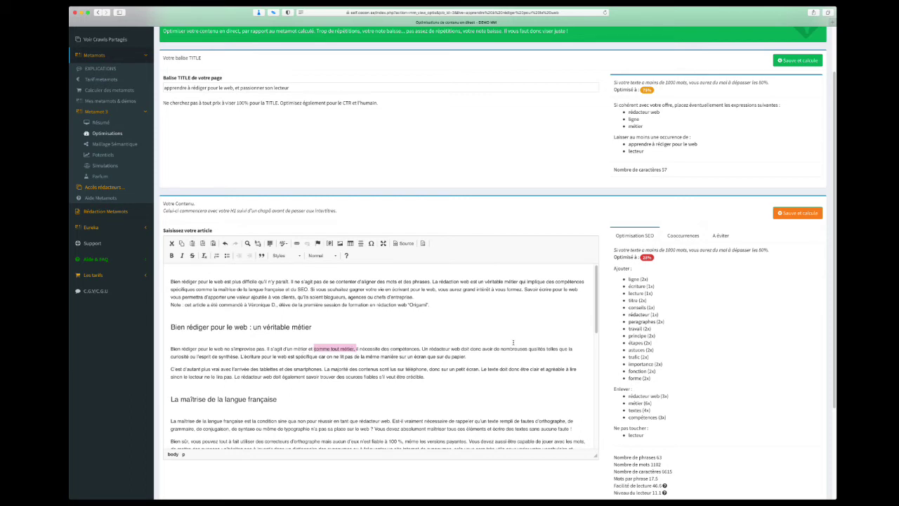
# Examine the wording "nécessite des compétences" and "Un rédacteur web doit donc" in the first paragraph under the first subheading.
pyautogui.moveTo(451, 349); pyautogui.dragTo(482, 350)
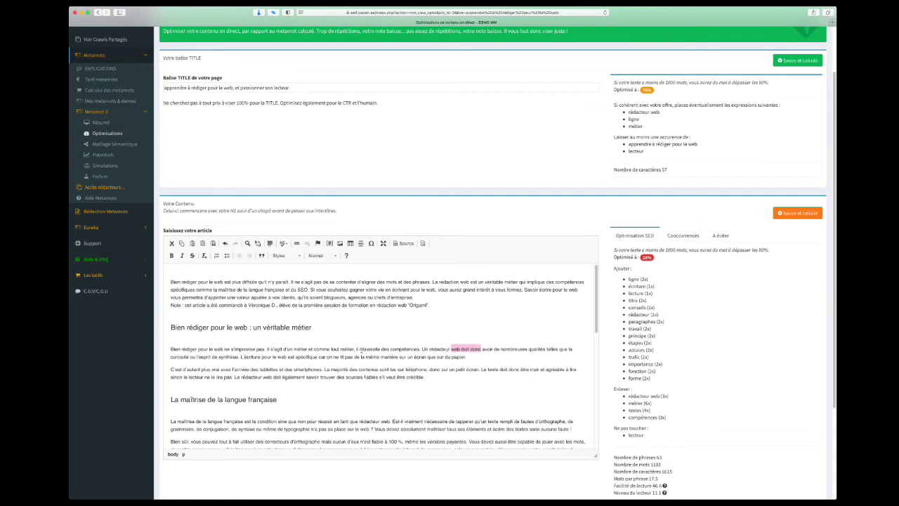
pyautogui.moveTo(360, 350); pyautogui.dragTo(391, 352)
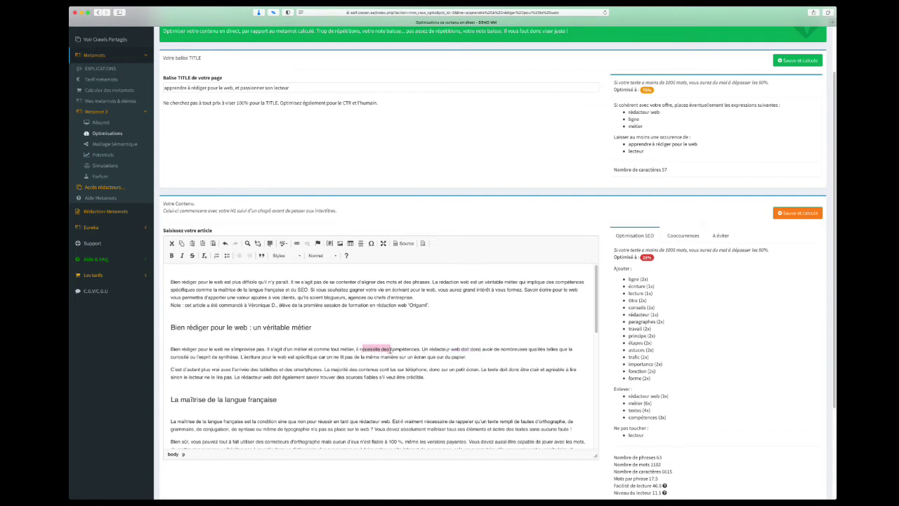
pyautogui.moveTo(422, 349); pyautogui.dragTo(437, 350)
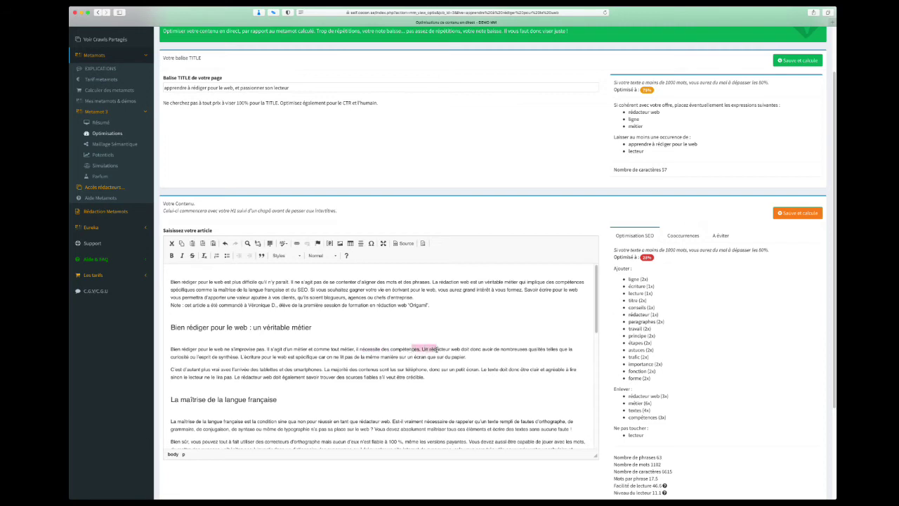
pyautogui.moveTo(512, 349); pyautogui.dragTo(532, 350)
pyautogui.click(351, 349)
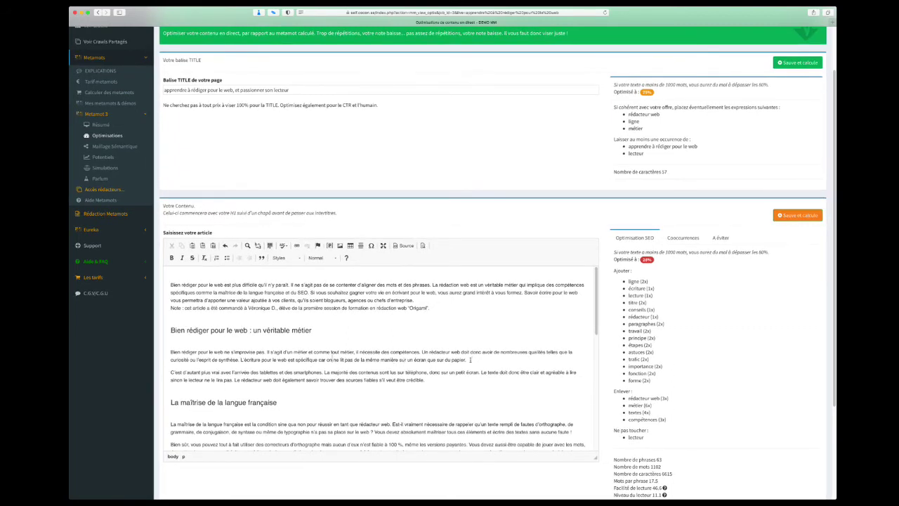
# Reread the whole first paragraph under the first subheading, including its closing passage "est spécifique car on ne lit pas de la même manière".
pyautogui.moveTo(470, 359); pyautogui.dragTo(172, 354)
pyautogui.click(320, 351)
pyautogui.moveTo(284, 351); pyautogui.dragTo(310, 352)
pyautogui.click(380, 360)
pyautogui.click(477, 355)
pyautogui.moveTo(468, 360); pyautogui.dragTo(167, 353)
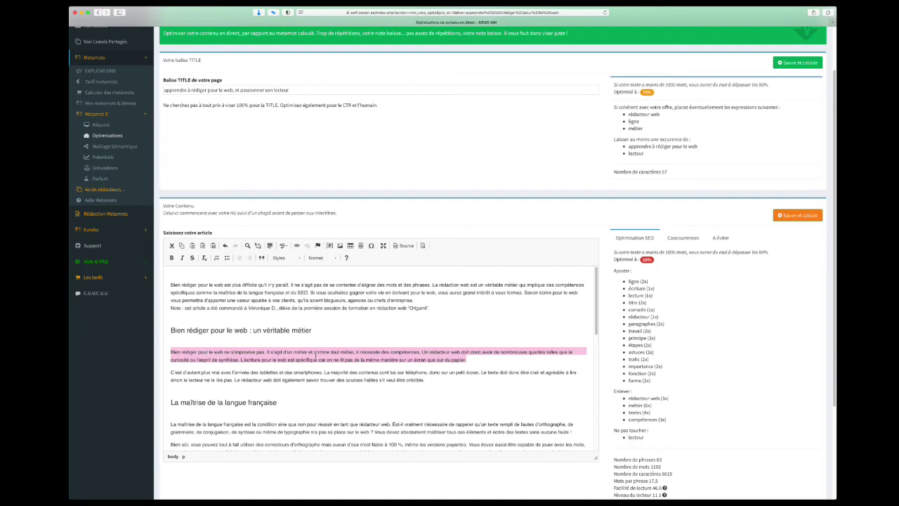
pyautogui.click(316, 357)
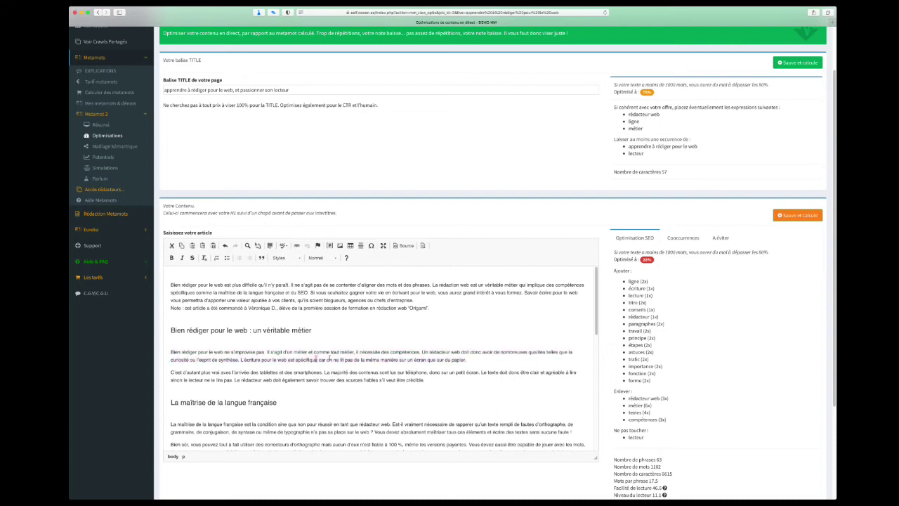
pyautogui.moveTo(425, 359); pyautogui.dragTo(314, 359)
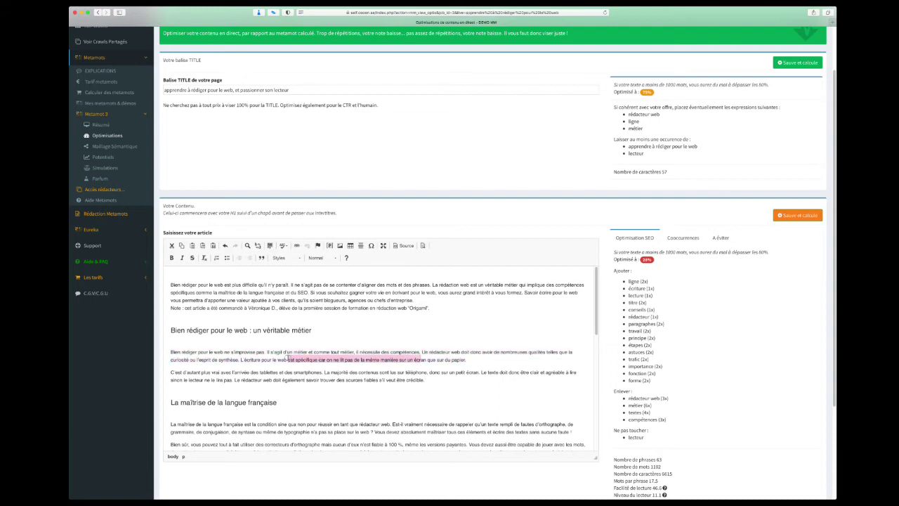
pyautogui.click(302, 354)
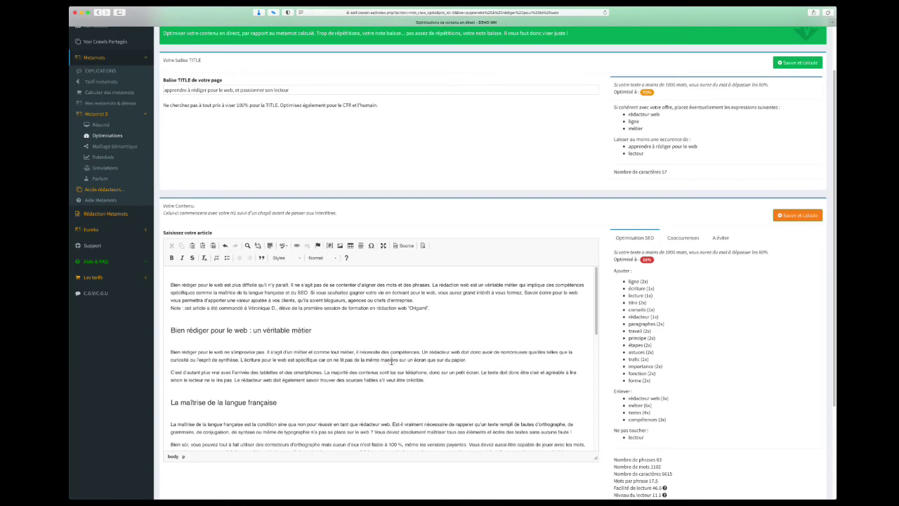
# Open the semantic linking page of Metamot 3 and generate the automatic semantic linking.
pyautogui.click(115, 147)
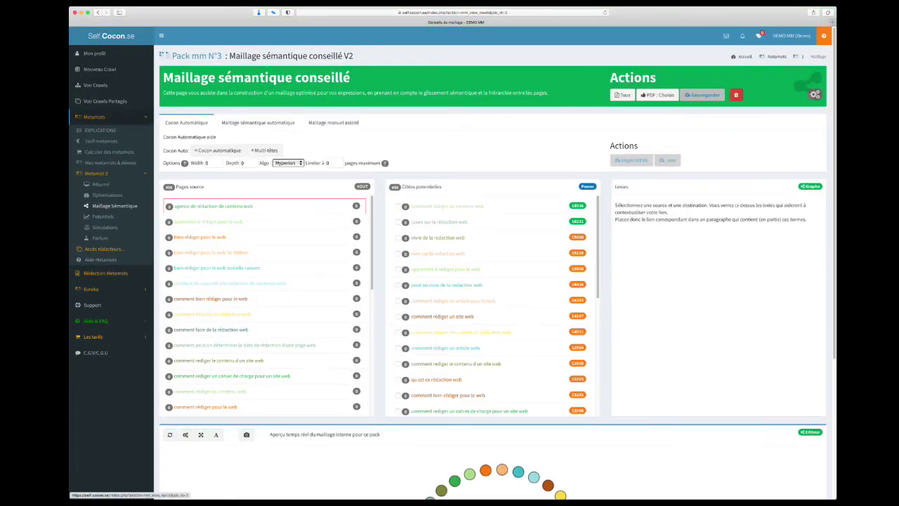
pyautogui.click(275, 124)
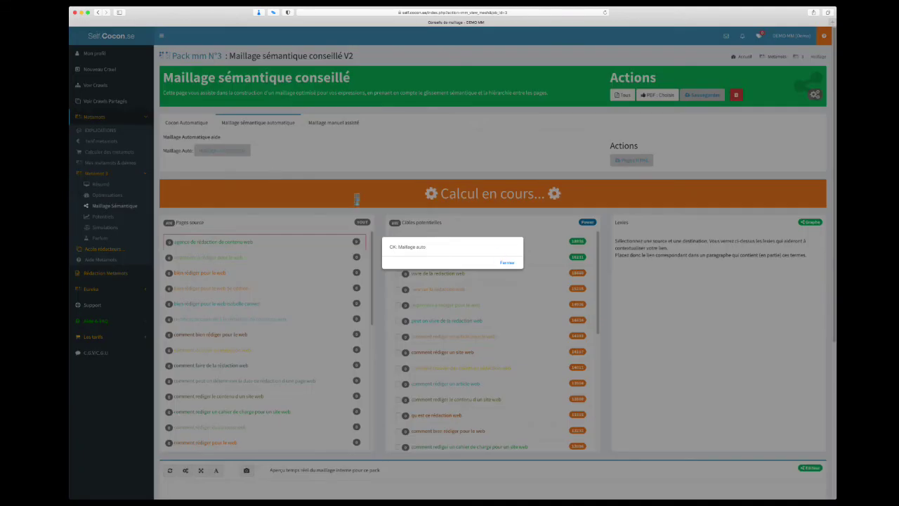
pyautogui.click(512, 261)
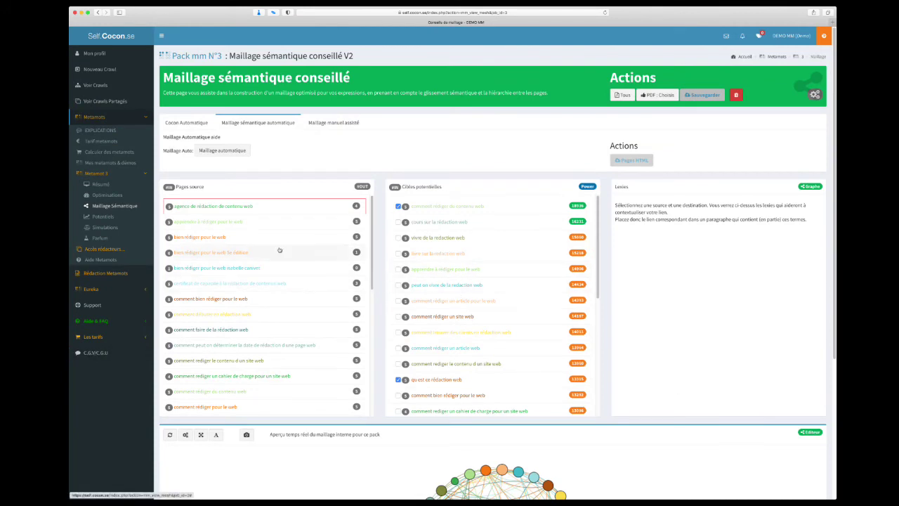
# Review the suggested targets for the source page "bien rédiger pour le web" and display the lexies for "comment rédiger du contenu web".
pyautogui.click(220, 241)
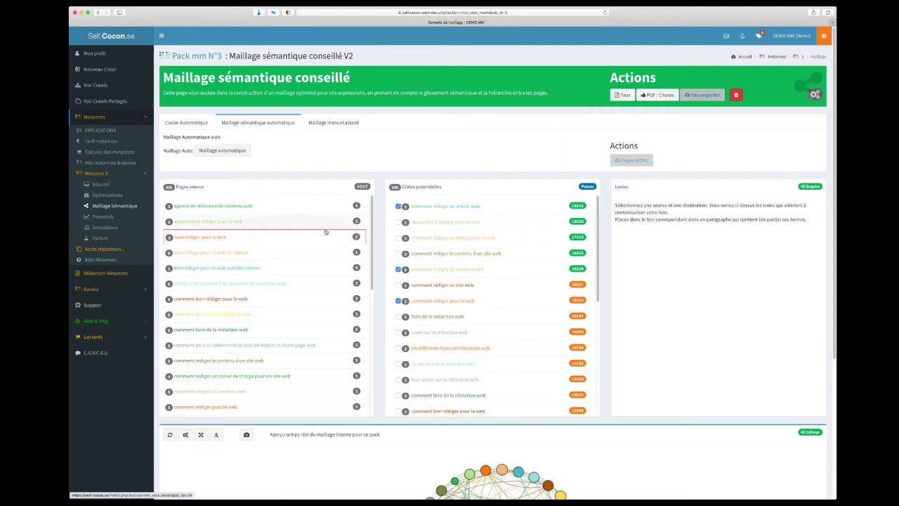
pyautogui.scroll(-5, 418, 284)
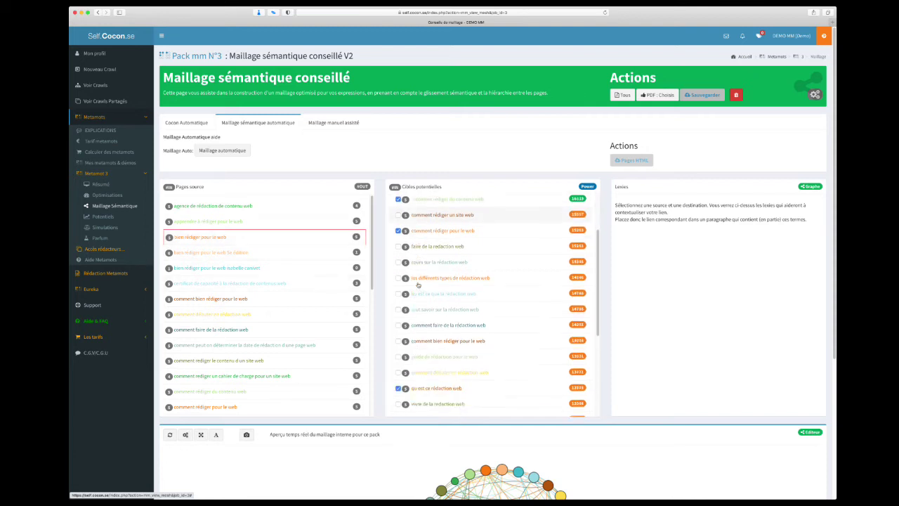
pyautogui.scroll(-2, 418, 284)
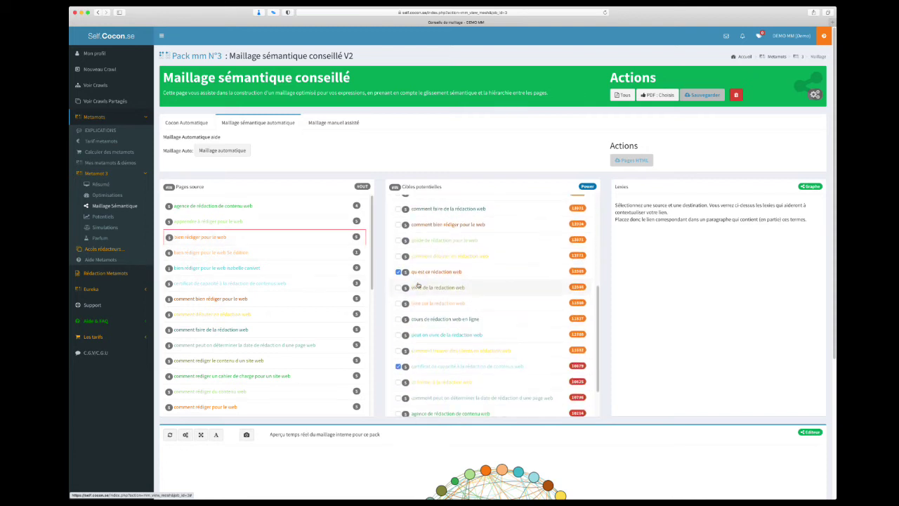
pyautogui.scroll(8, 418, 284)
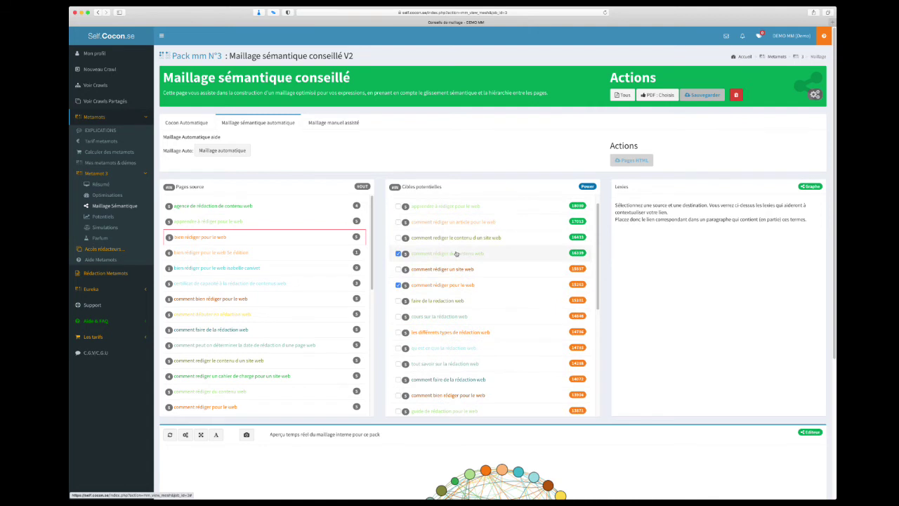
pyautogui.click(456, 253)
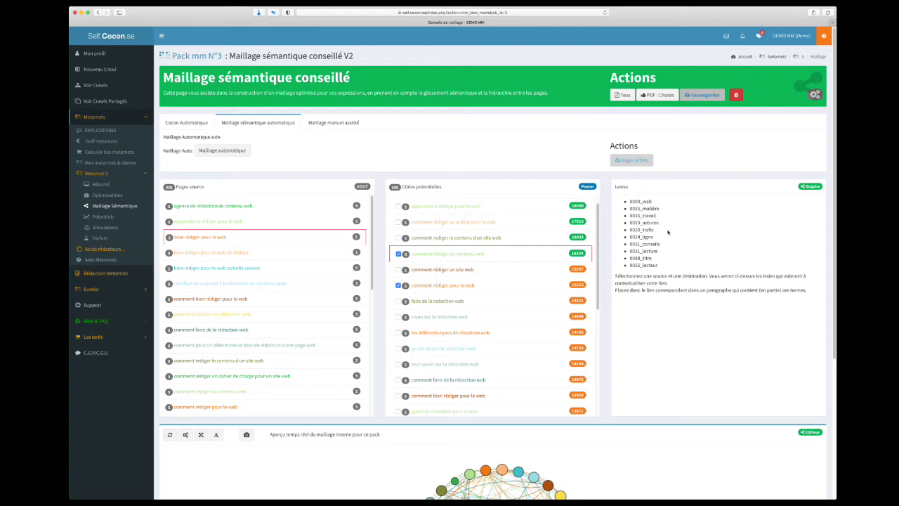
# View the internal linking graph and request the HTML pages export of the automatic linking.
pyautogui.scroll(-5, 671, 235)
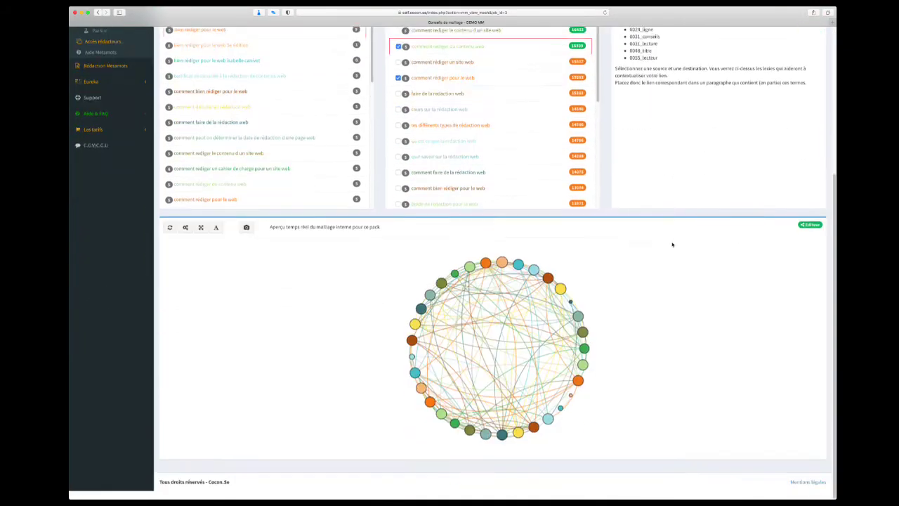
pyautogui.scroll(5, 673, 244)
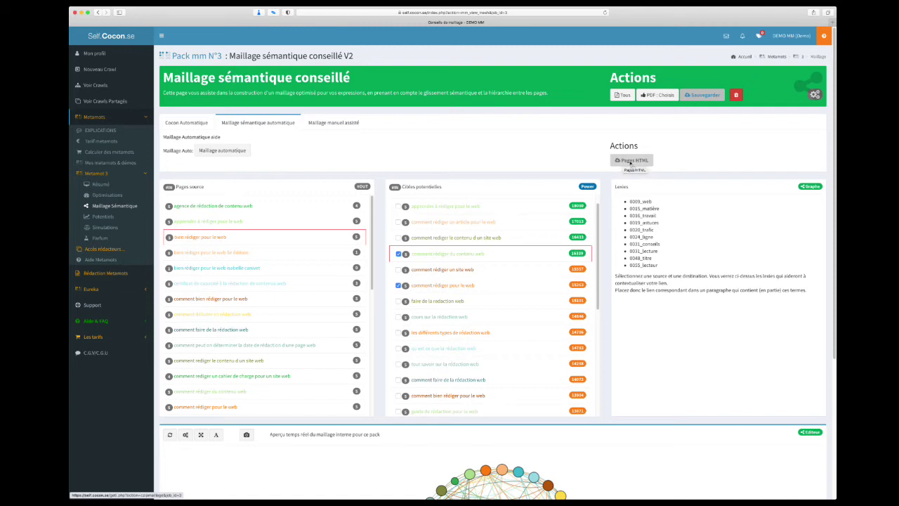
pyautogui.click(624, 161)
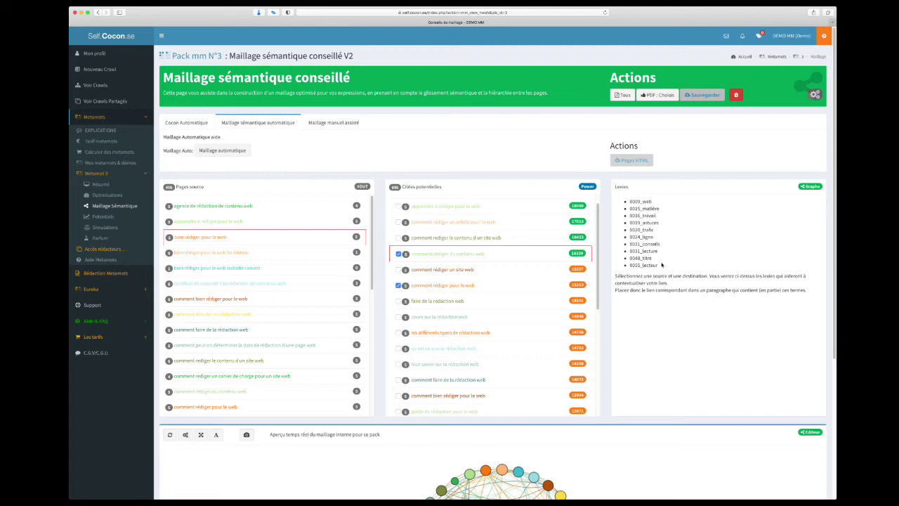
# Examine the lexies for the target "comment rédiger du contenu web", particularly "web" and "lecteur".
pyautogui.moveTo(658, 265); pyautogui.dragTo(623, 202)
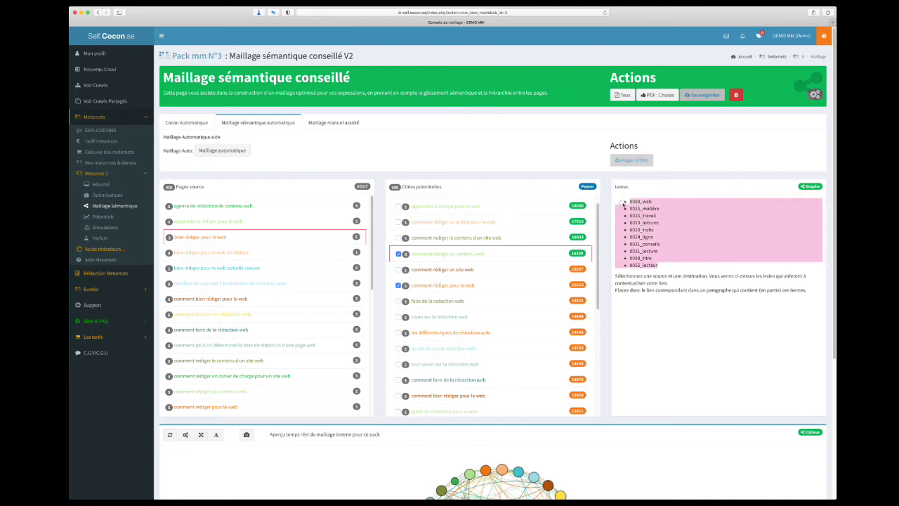
pyautogui.click(653, 209)
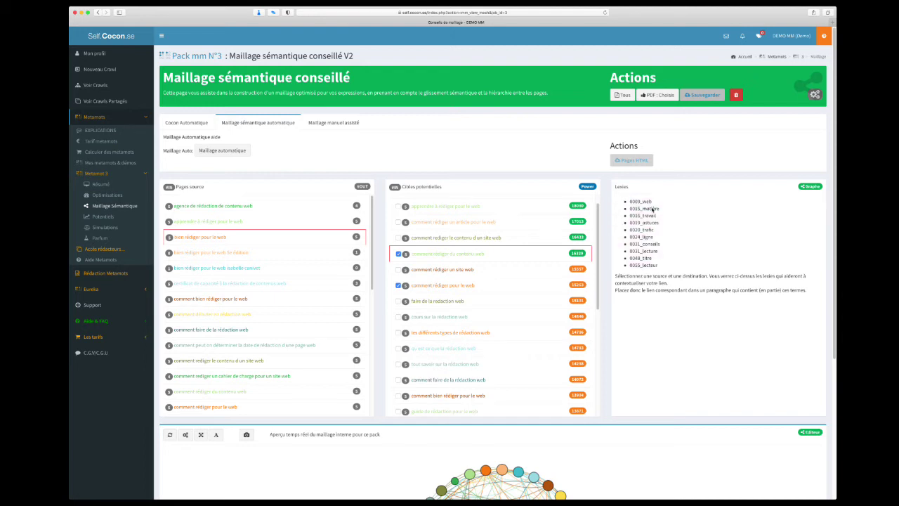
pyautogui.moveTo(629, 203); pyautogui.dragTo(642, 204)
pyautogui.click(641, 265)
pyautogui.moveTo(630, 267); pyautogui.dragTo(648, 269)
pyautogui.click(633, 267)
pyautogui.moveTo(632, 267); pyautogui.dragTo(642, 268)
pyautogui.doubleClick(643, 265)
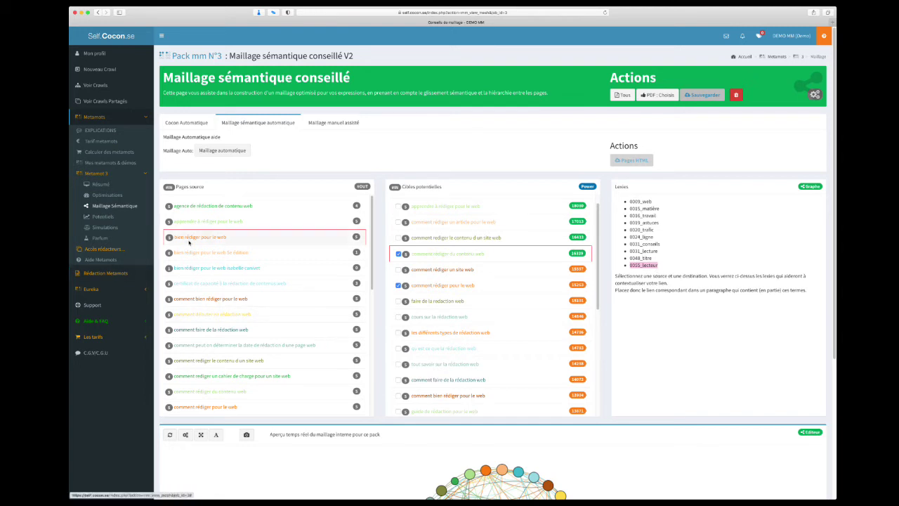
# Display the lexies for the target "comment rédiger pour le web" and examine the "ligne" entry.
pyautogui.click(443, 286)
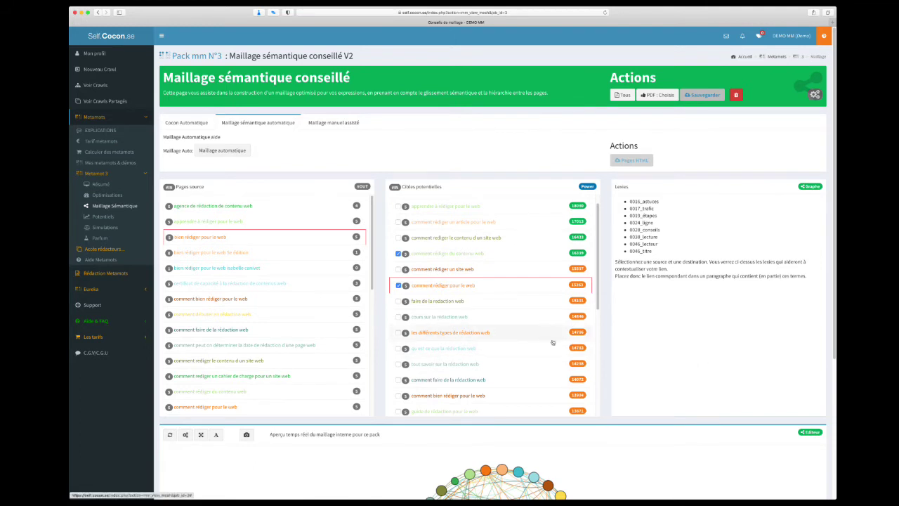
pyautogui.scroll(1, 482, 353)
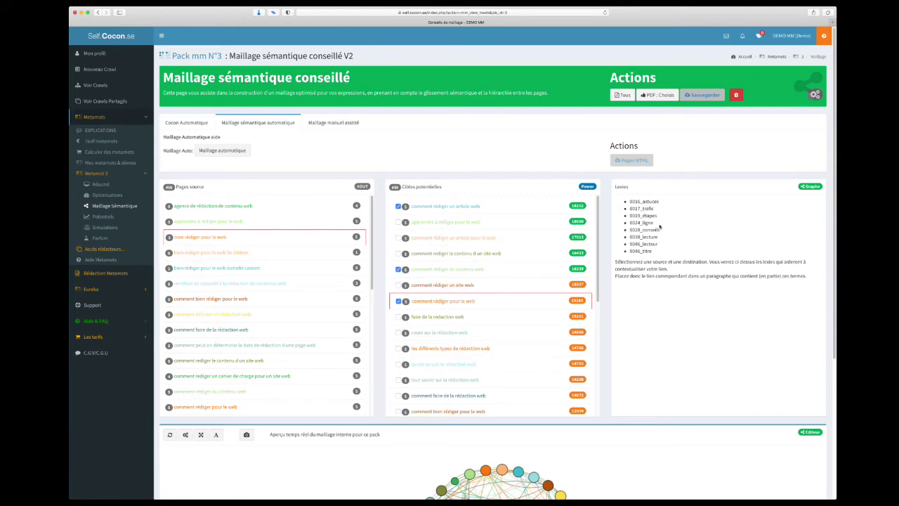
pyautogui.moveTo(656, 223); pyautogui.dragTo(631, 223)
# Compare the lexies for the targets "comment rédiger du contenu web", "les différents types de rédaction web" and "faire de la redaction web".
pyautogui.click(456, 270)
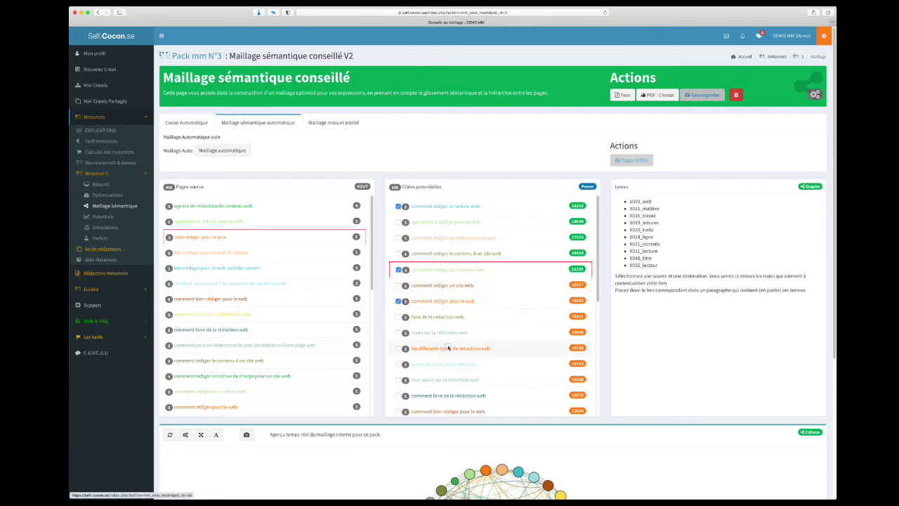
pyautogui.click(449, 349)
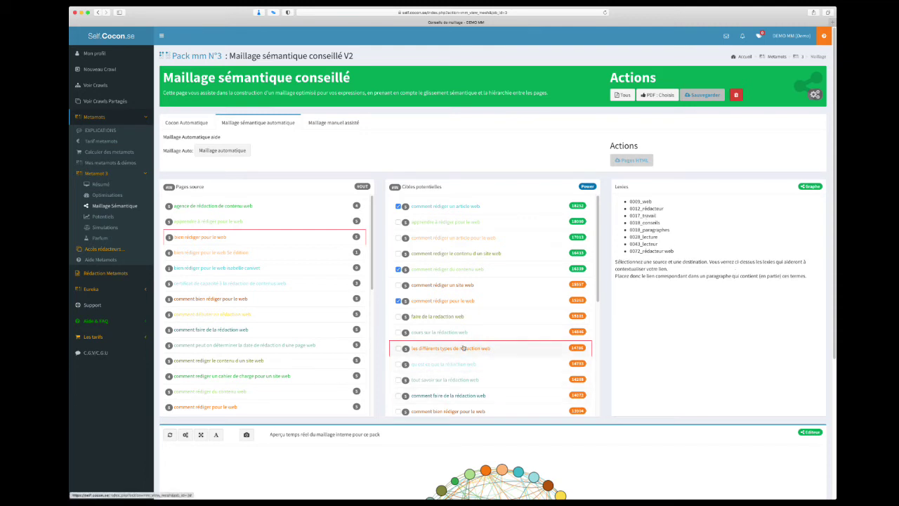
pyautogui.click(468, 321)
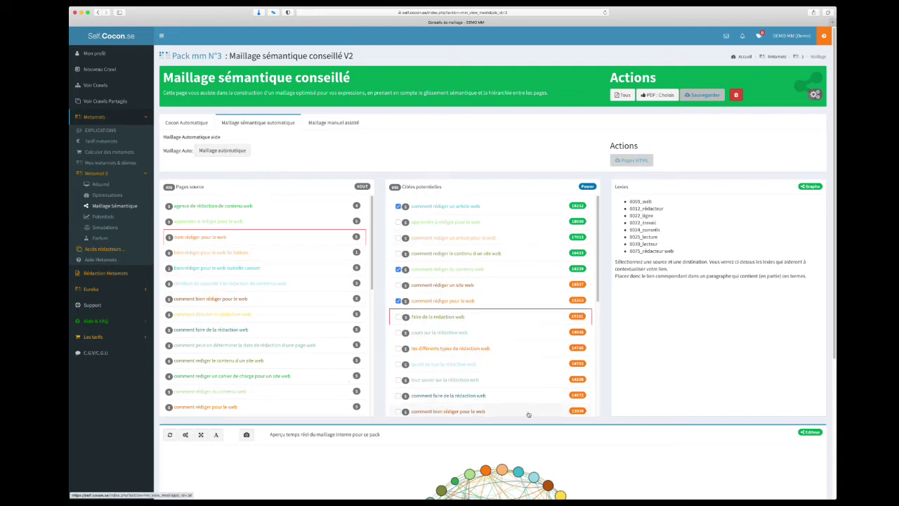
pyautogui.scroll(-5, 696, 427)
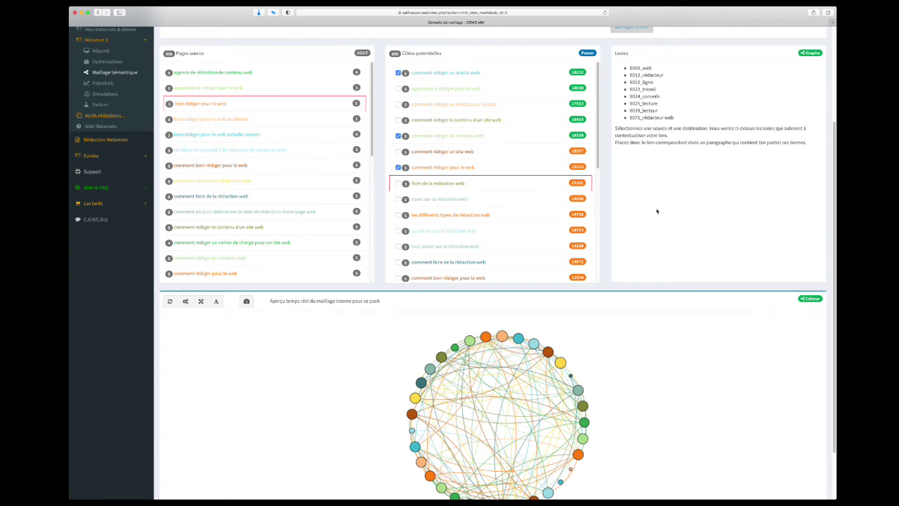
pyautogui.scroll(4, 657, 210)
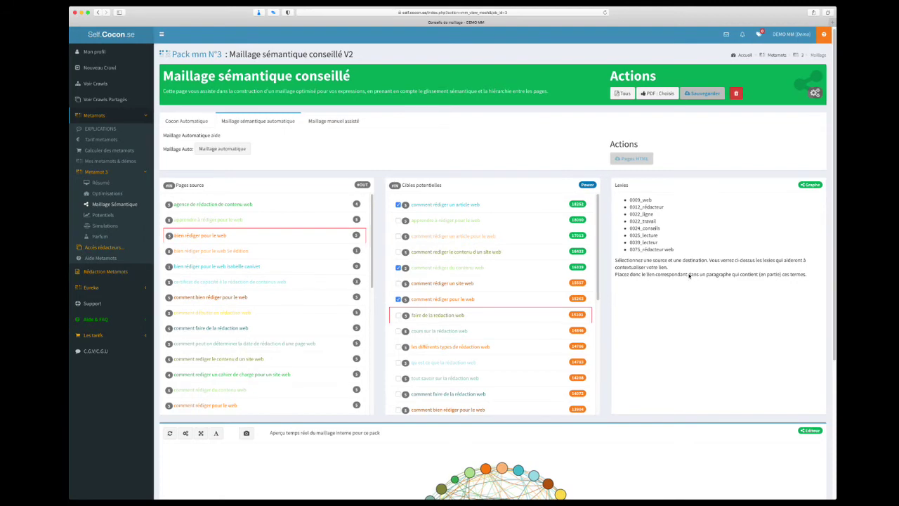
# Examine the full list of lexies for the target "faire de la redaction web", from "web" to "rédacteur web".
pyautogui.doubleClick(675, 277)
pyautogui.moveTo(675, 252); pyautogui.dragTo(624, 208)
pyautogui.click(690, 357)
pyautogui.moveTo(687, 252); pyautogui.dragTo(622, 200)
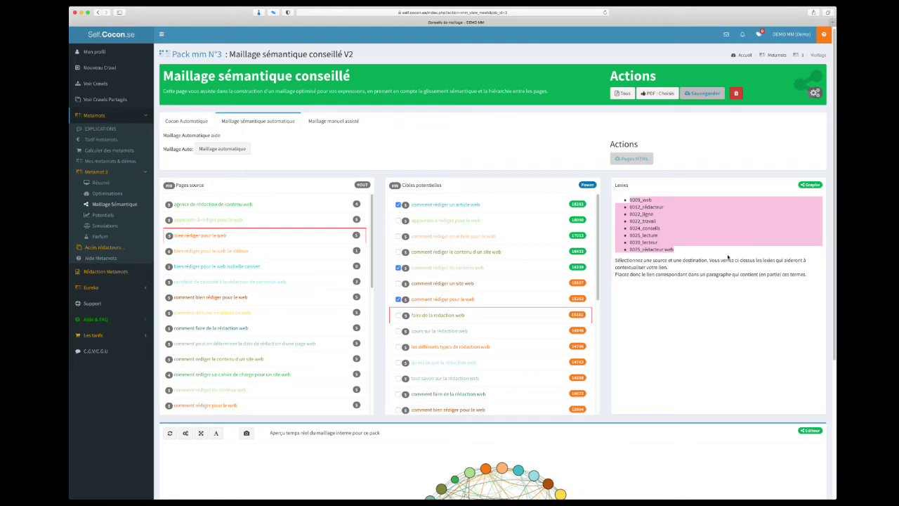
pyautogui.click(692, 259)
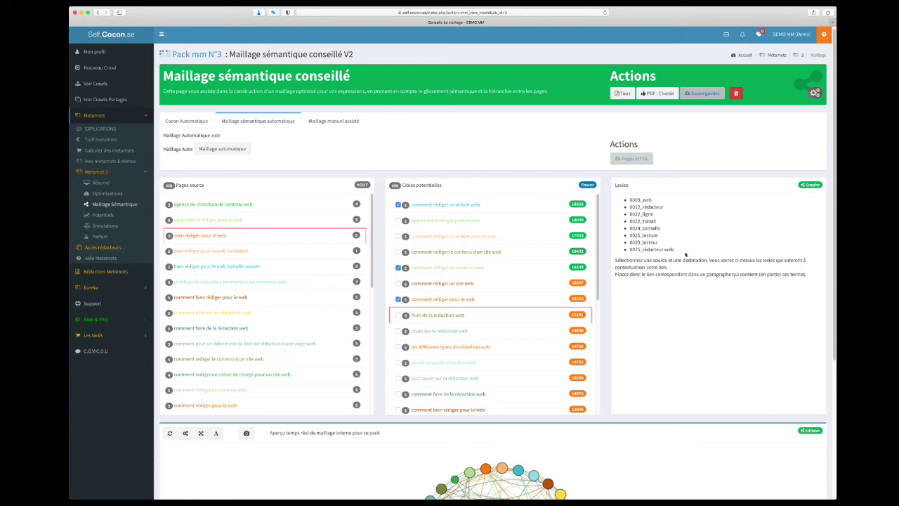
pyautogui.moveTo(685, 254); pyautogui.dragTo(624, 198)
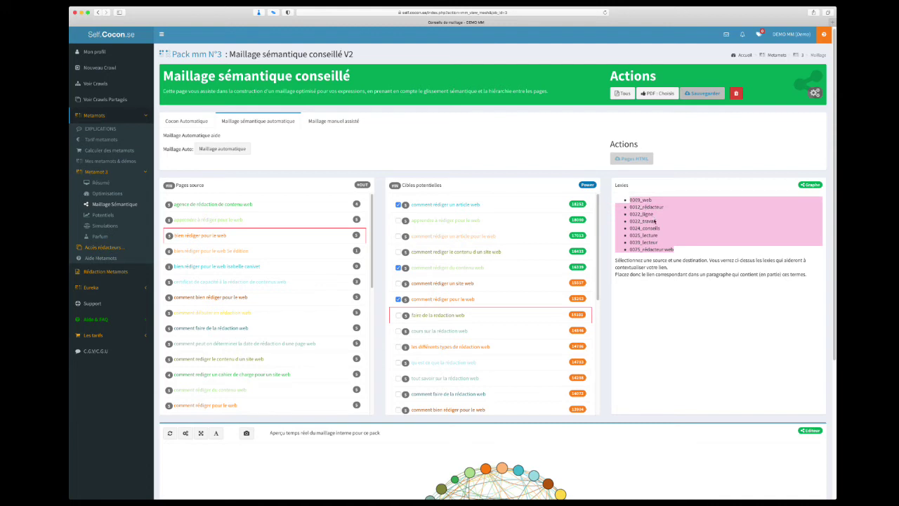
pyautogui.click(655, 220)
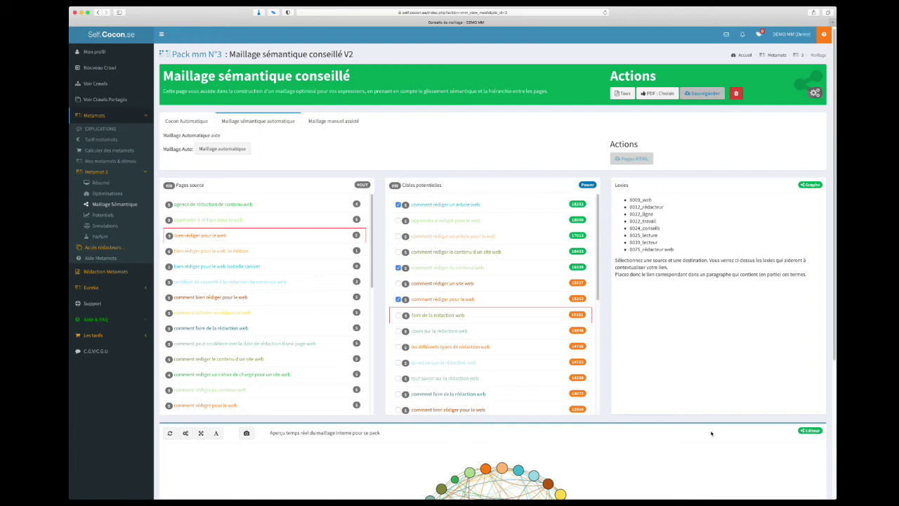
pyautogui.moveTo(690, 253); pyautogui.dragTo(613, 199)
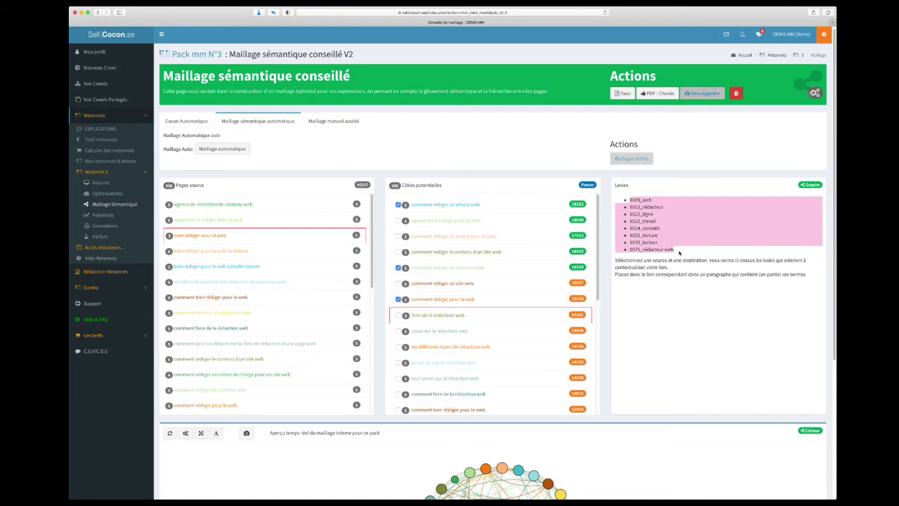
pyautogui.scroll(-1, 680, 254)
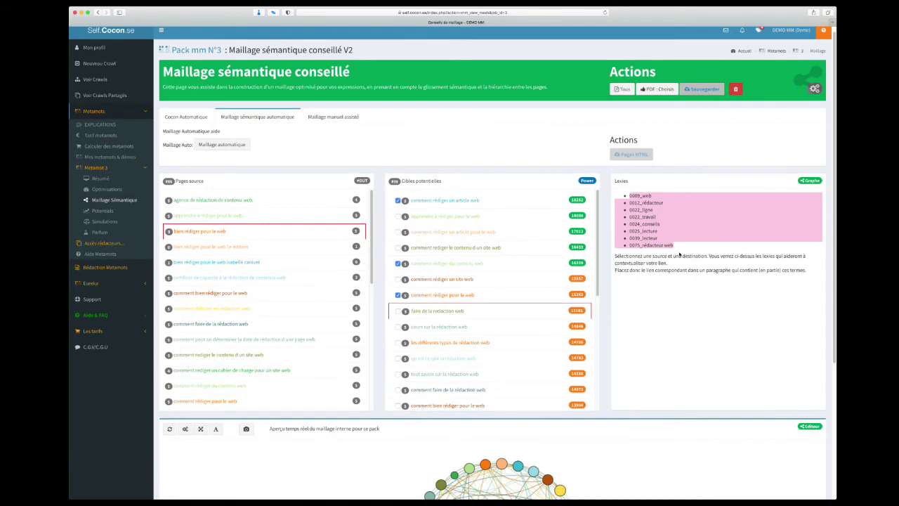
# Display the lexies for the target "comment rédiger du contenu web" from the source "bien rédiger pour le web".
pyautogui.click(679, 256)
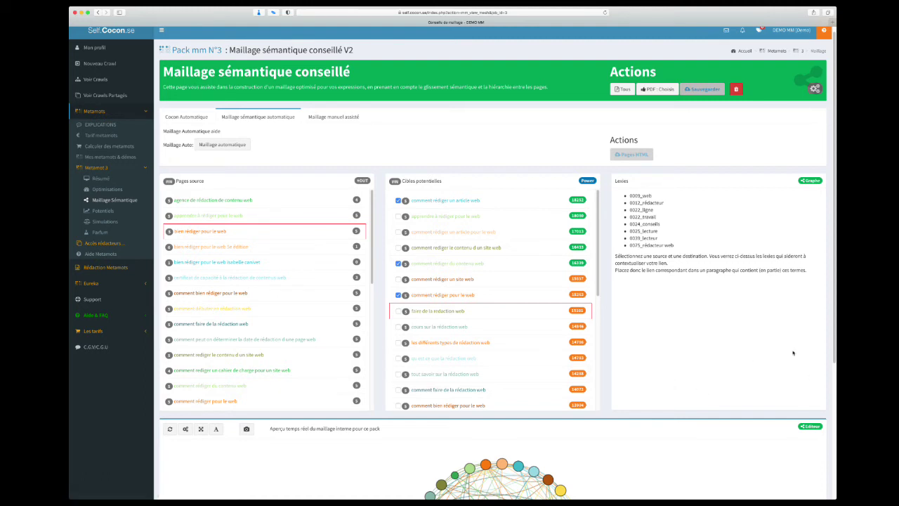
pyautogui.click(494, 266)
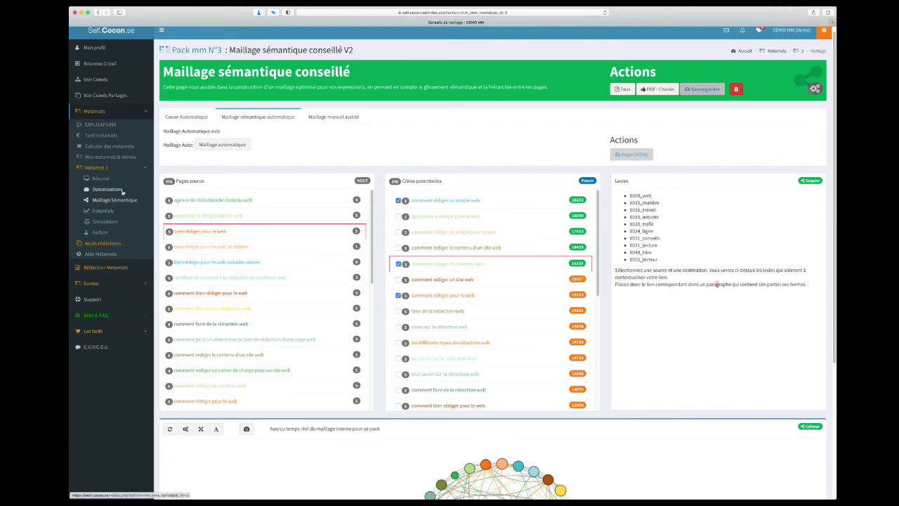
# Open the live content optimisation for the expression "apprendre à rédiger pour le web".
pyautogui.click(116, 221)
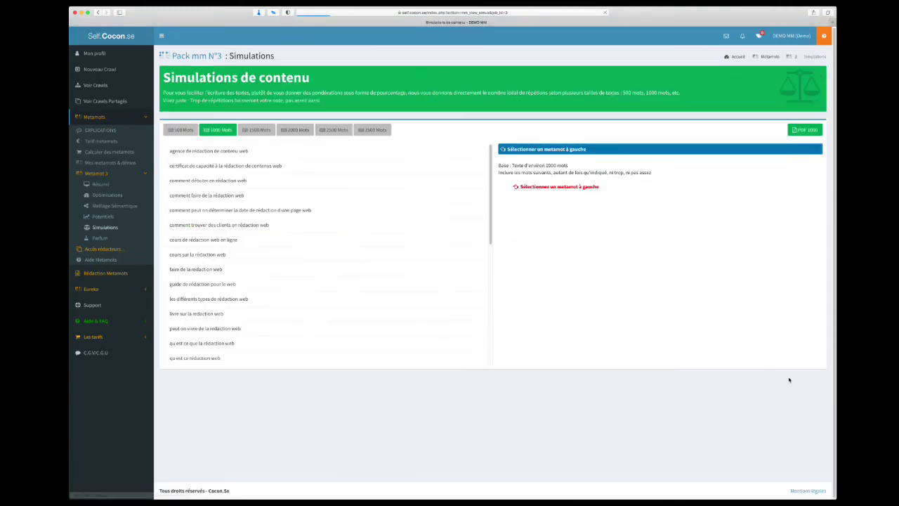
pyautogui.click(106, 196)
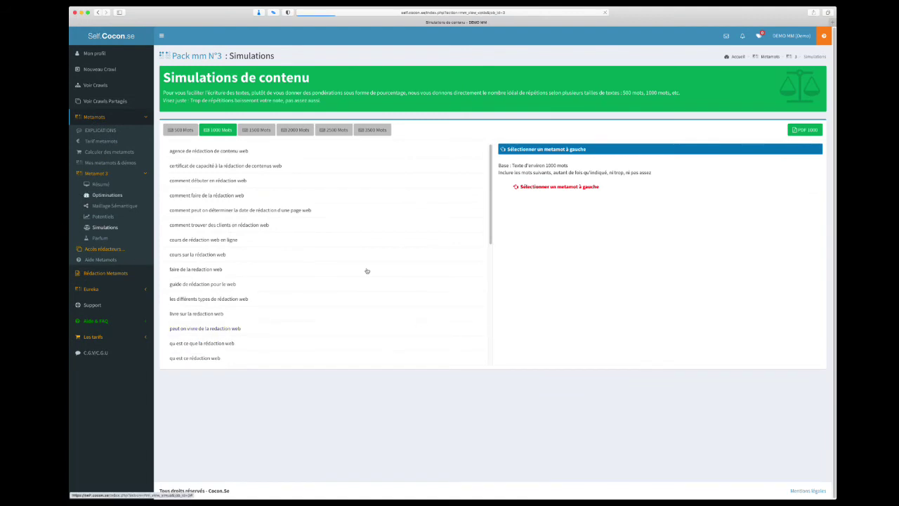
pyautogui.click(303, 220)
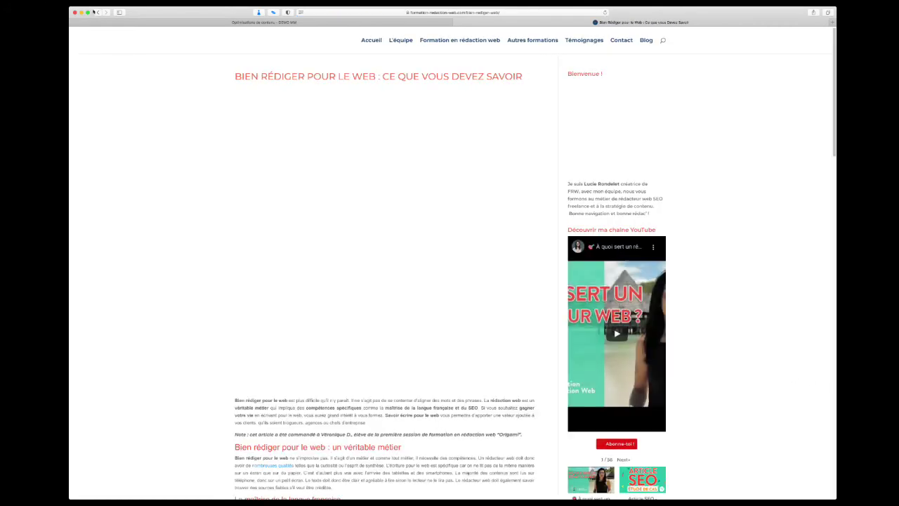
pyautogui.press('super+w')
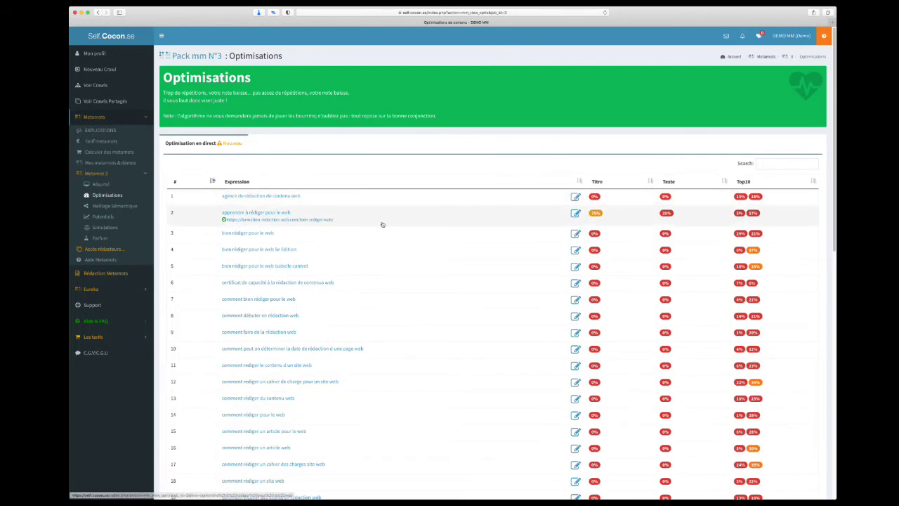
pyautogui.click(576, 214)
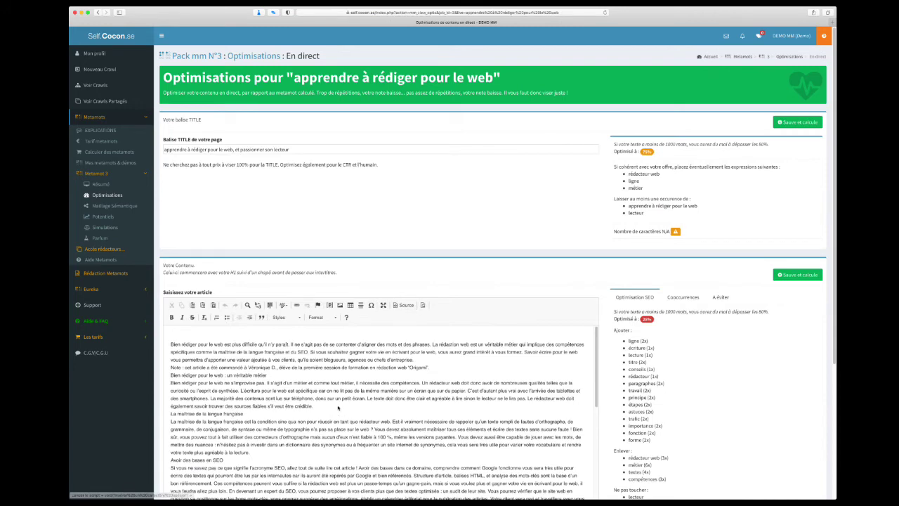
# Set off the text under "Avoir des bases en SEO" with blank lines and split it into two paragraphs after "bon référencement".
pyautogui.scroll(-3, 338, 408)
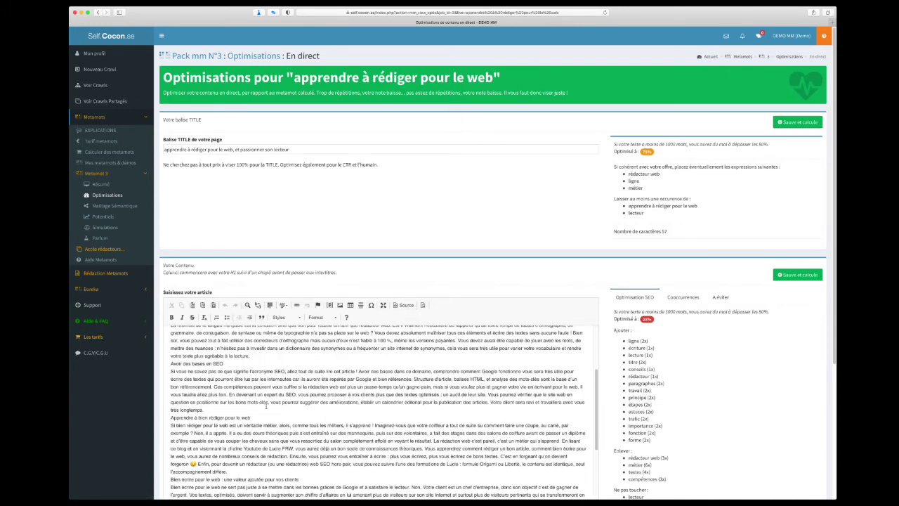
pyautogui.click(237, 366)
pyautogui.press('Return')
pyautogui.click(221, 423)
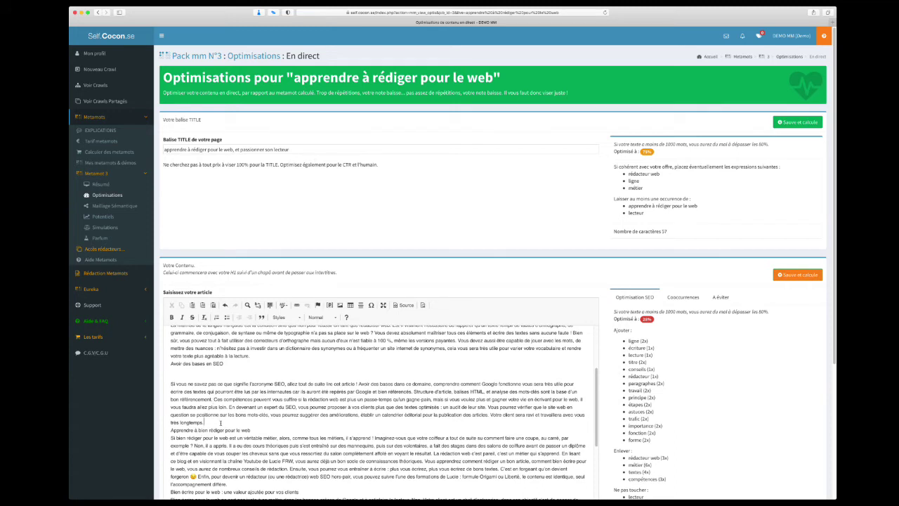
pyautogui.press('Return')
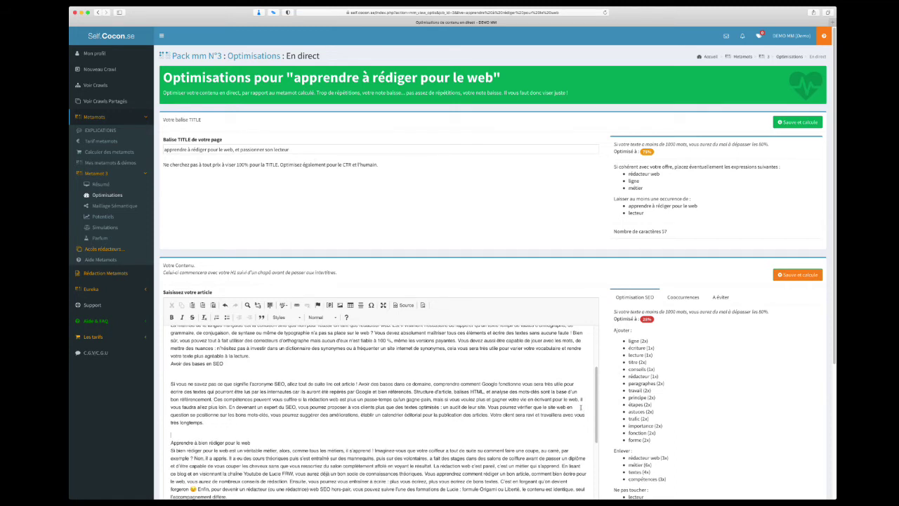
pyautogui.click(213, 399)
pyautogui.press('Return')
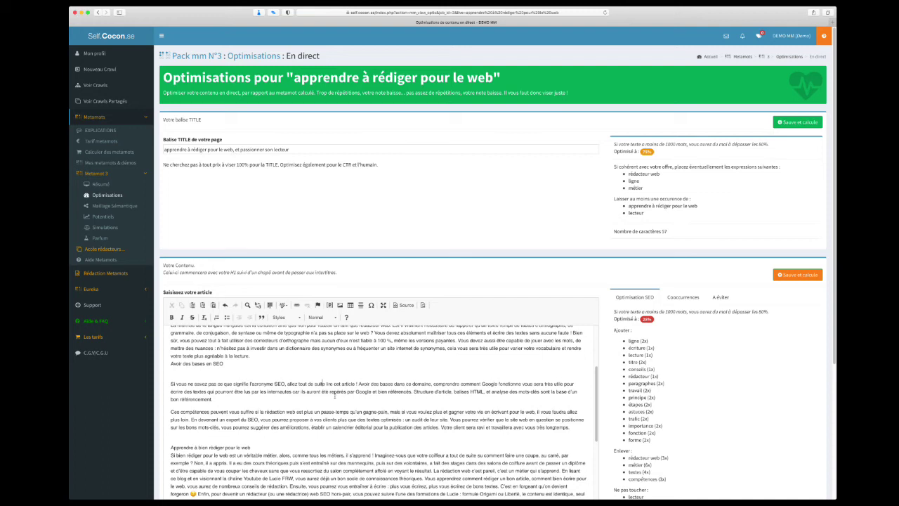
# Examine the split SEO paragraphs against the suggested terms to add, particularly "importance".
pyautogui.click(338, 391)
pyautogui.scroll(-1, 442, 427)
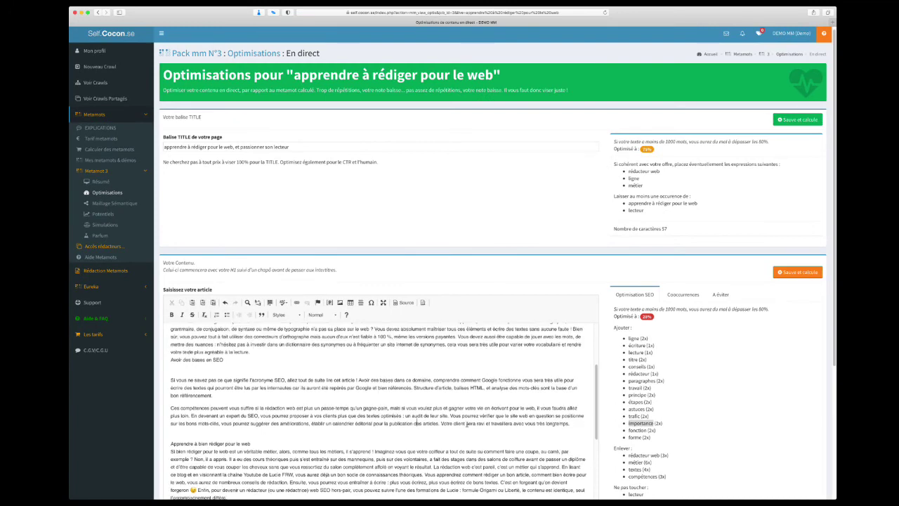
pyautogui.scroll(-3, 777, 423)
pyautogui.scroll(-3, 777, 423)
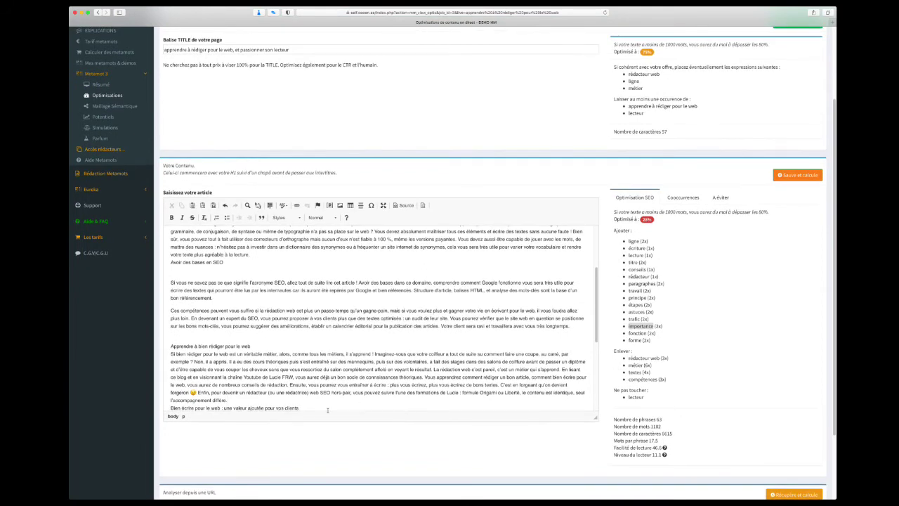
# Add a blank line after the "Apprendre à bien rédiger pour le web" section and try a paragraph break within its first sentence.
pyautogui.click(270, 345)
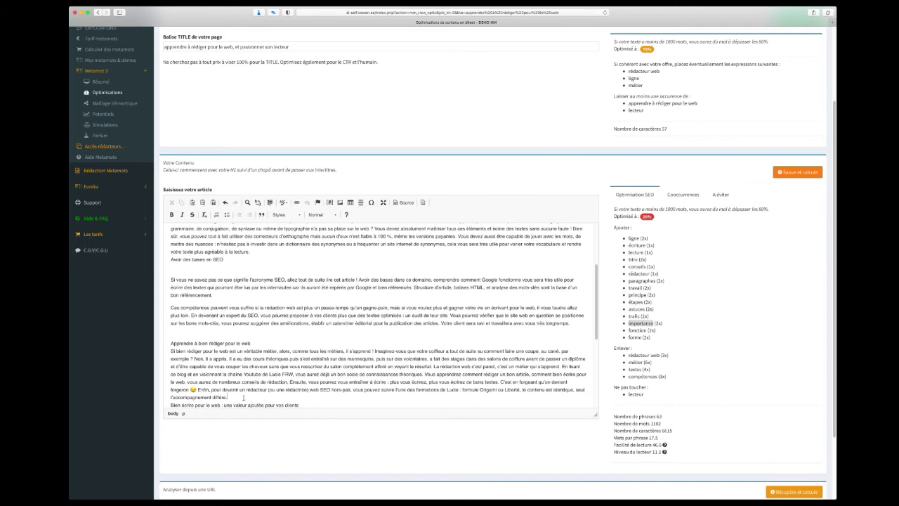
pyautogui.press('super+z')
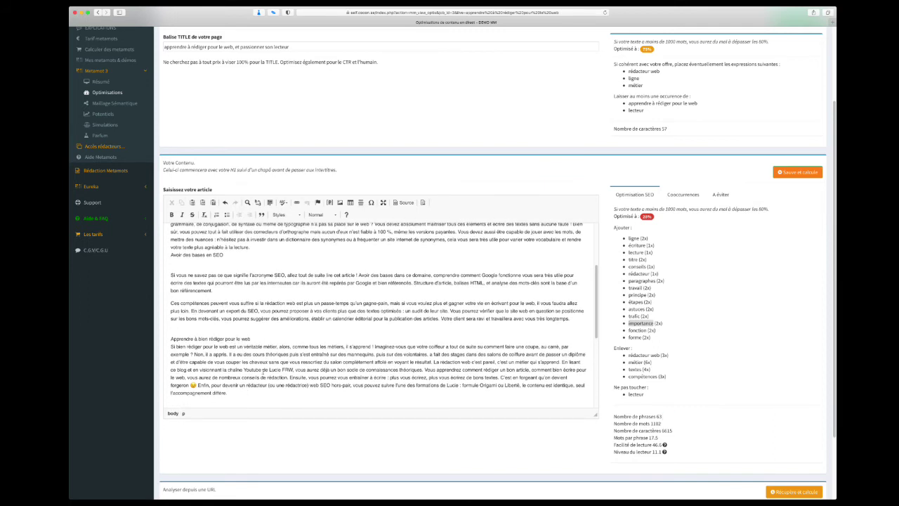
pyautogui.click(261, 346)
pyautogui.press('Return')
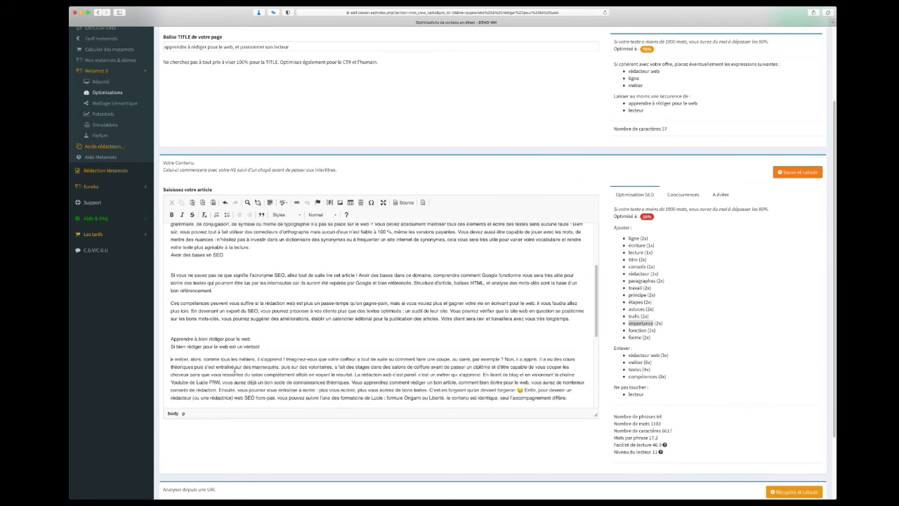
pyautogui.press('BackSpace')
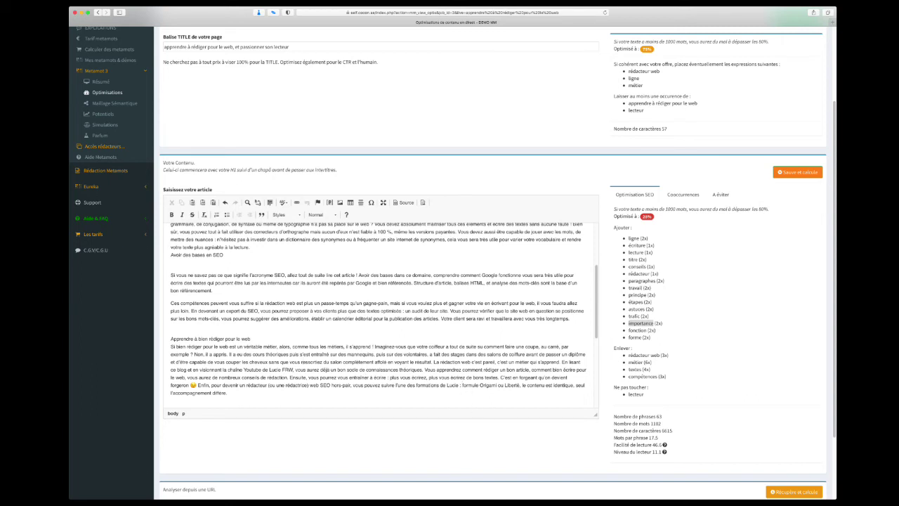
pyautogui.scroll(-1, 534, 390)
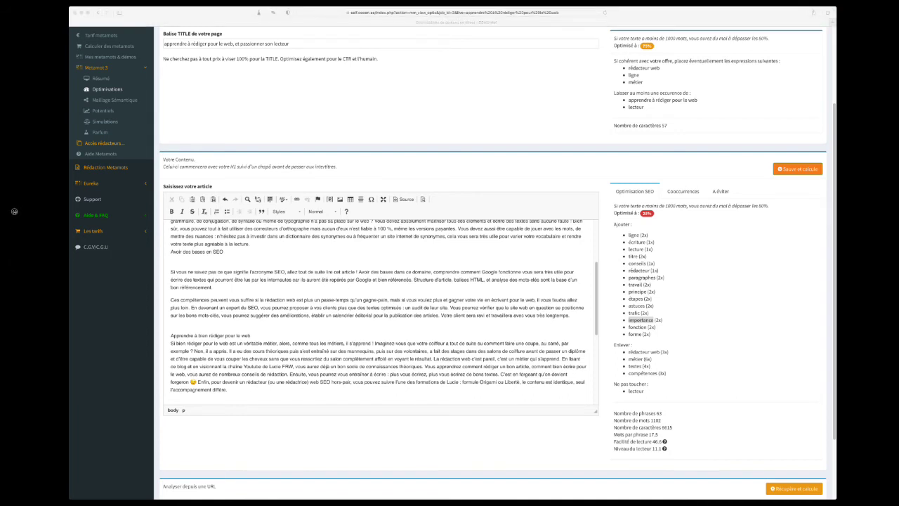
pyautogui.click(428, 353)
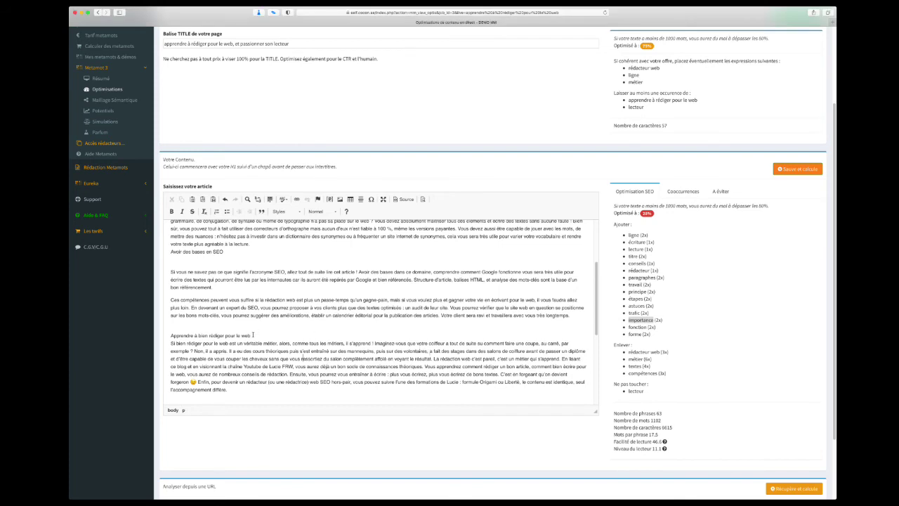
# Return to the list of optimisations and reopen the live optimisation for "apprendre à rédiger pour le web".
pyautogui.scroll(1, 279, 343)
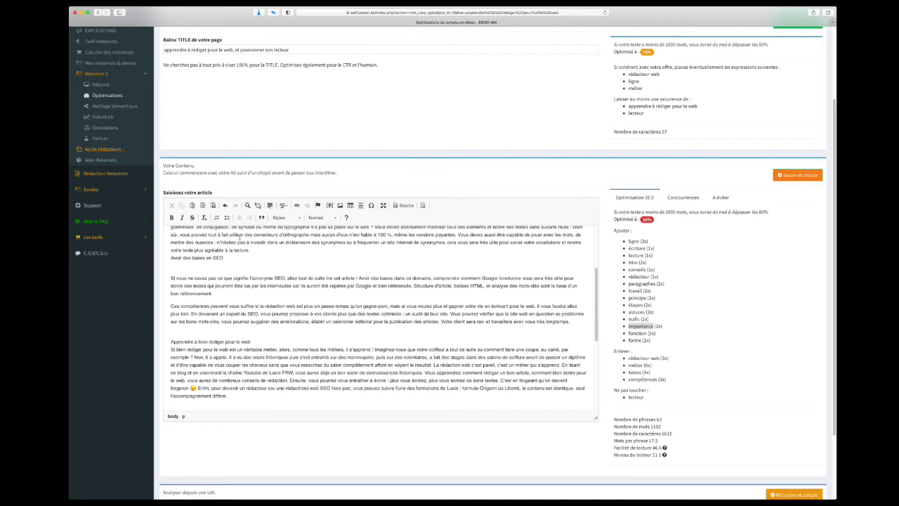
pyautogui.scroll(2, 121, 158)
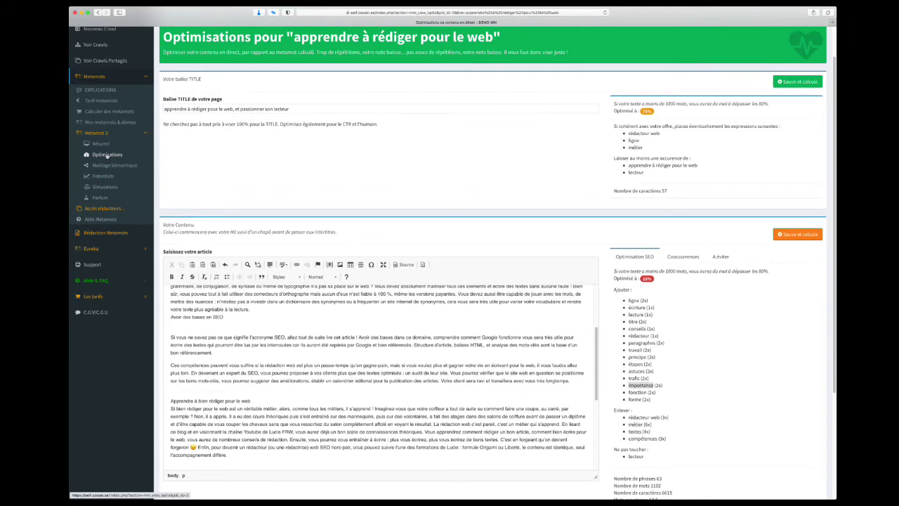
pyautogui.click(107, 155)
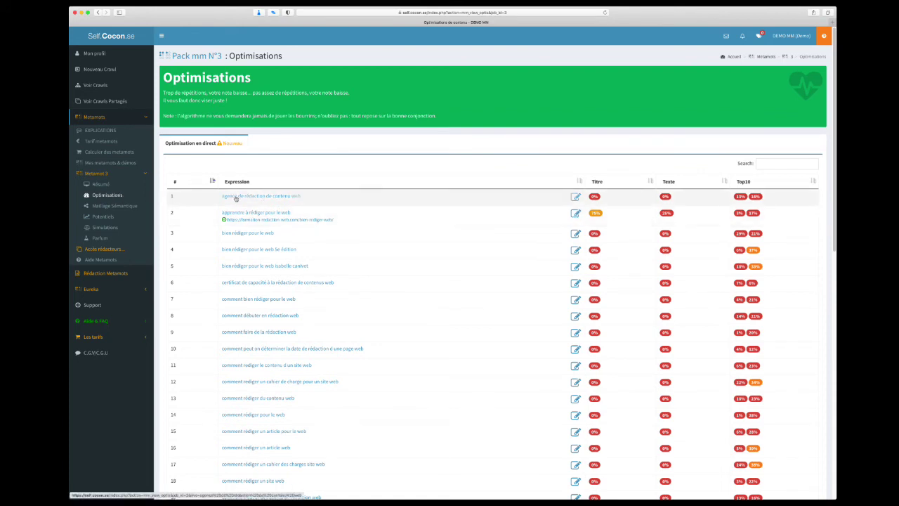
pyautogui.click(272, 212)
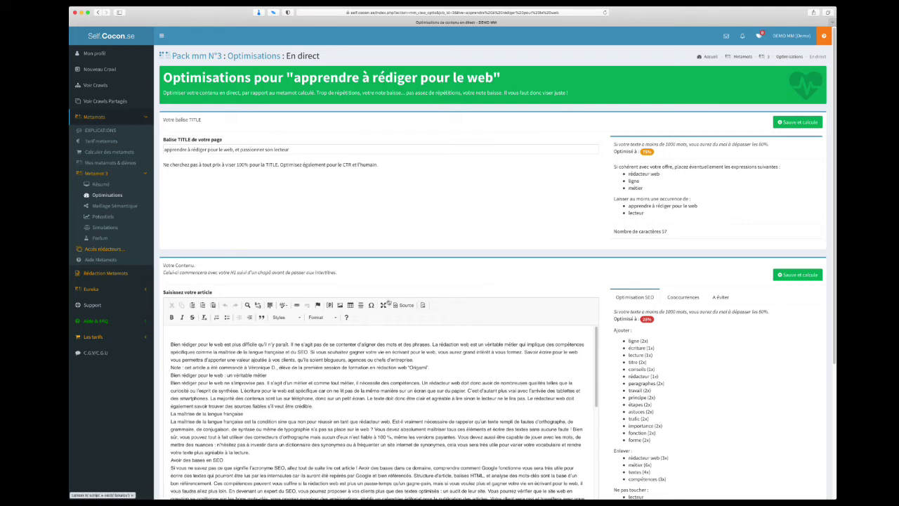
# Display the 1000-word content simulation for "comment débuter en rédaction web".
pyautogui.click(110, 230)
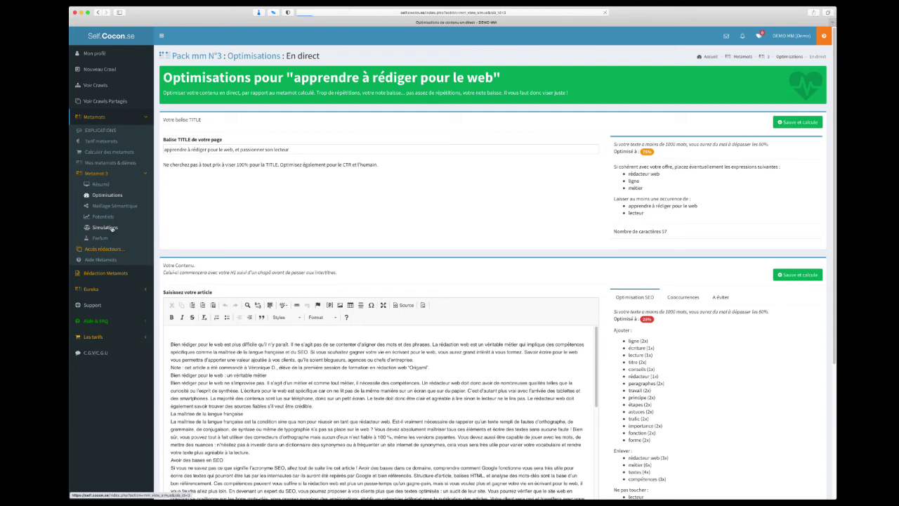
pyautogui.click(235, 181)
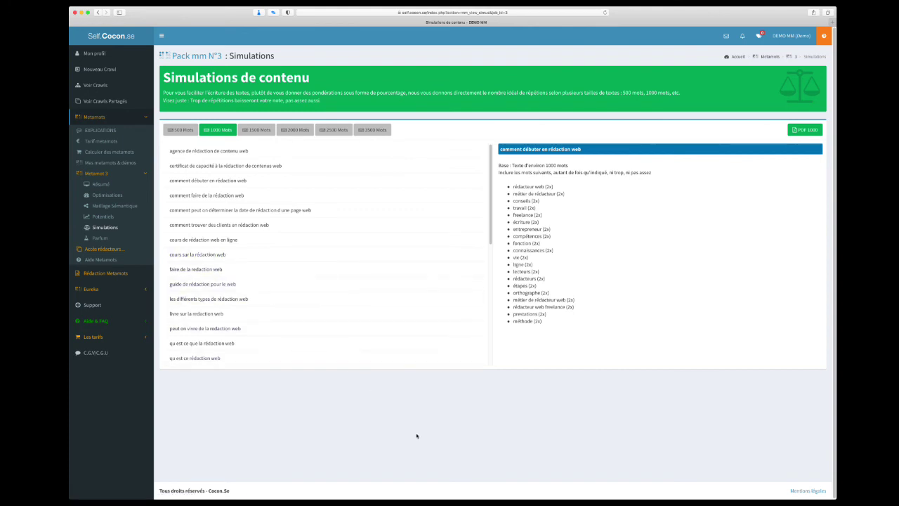
# Go back to the pack's list of optimisations, try to open the metamots and demos list, and reload the optimisations page.
pyautogui.click(108, 195)
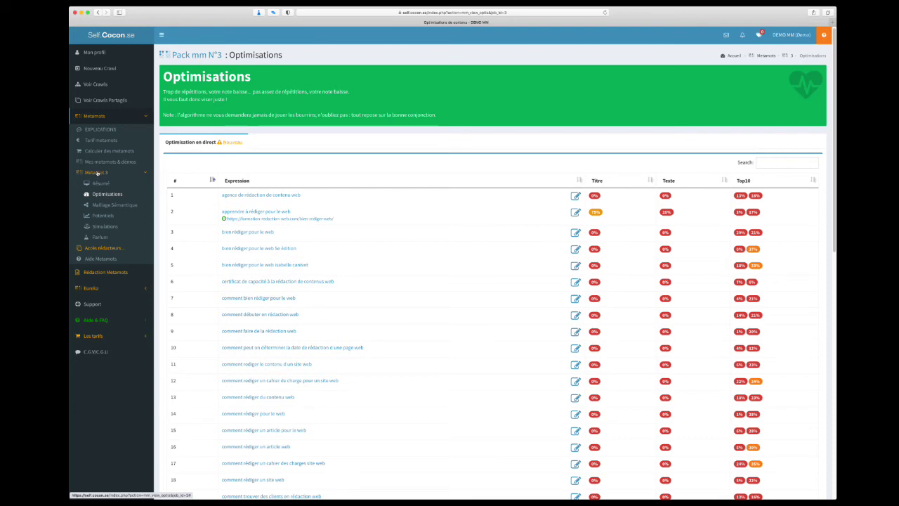
pyautogui.click(125, 162)
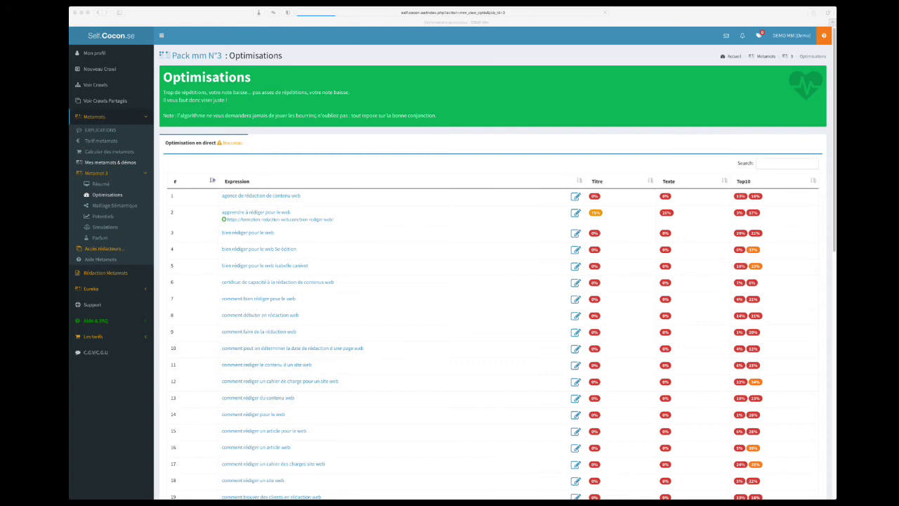
pyautogui.scroll(-1, 323, 40)
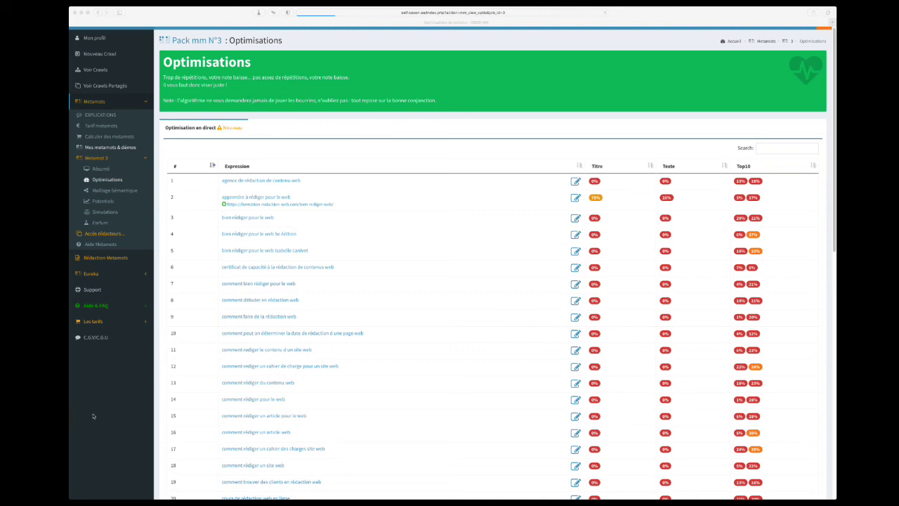
pyautogui.click(123, 201)
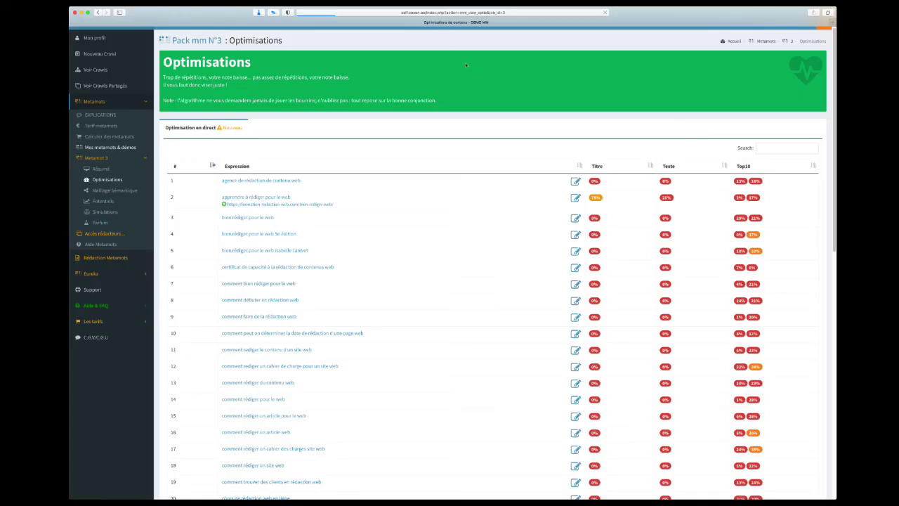
pyautogui.click(523, 16)
pyautogui.press('Return')
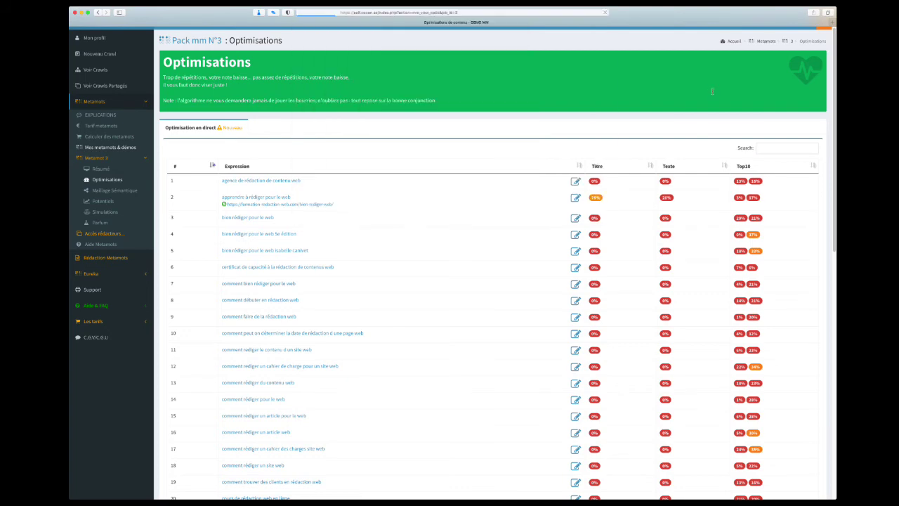
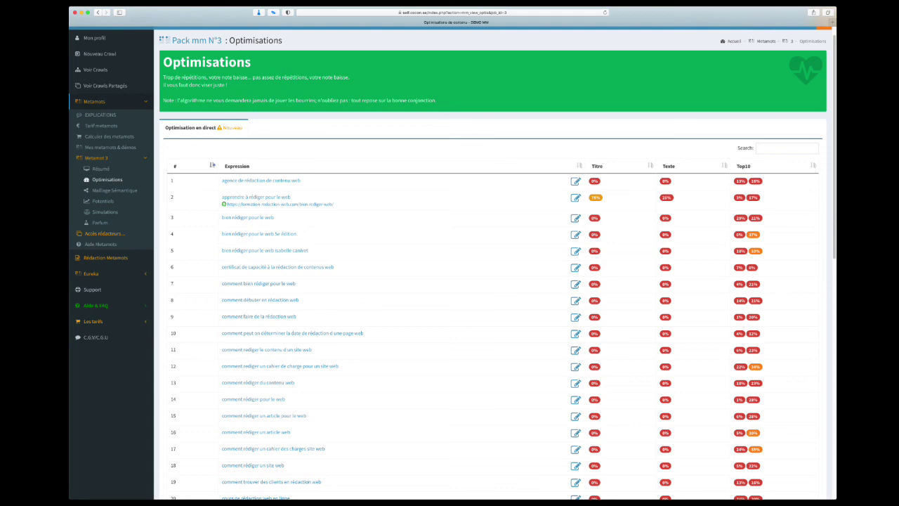
# Open the live optimisation for "apprendre à rédiger pour le web" and examine the page URL used for the analysis.
pyautogui.click(330, 202)
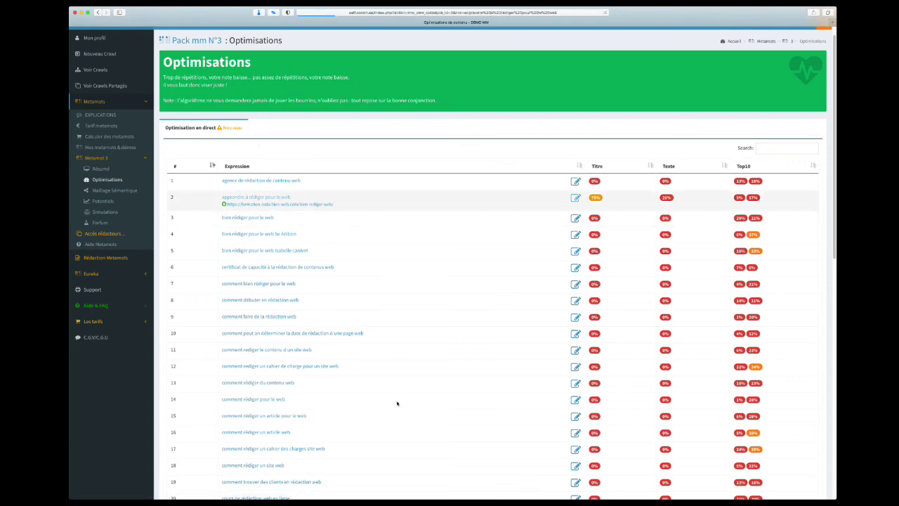
pyautogui.scroll(-10, 477, 430)
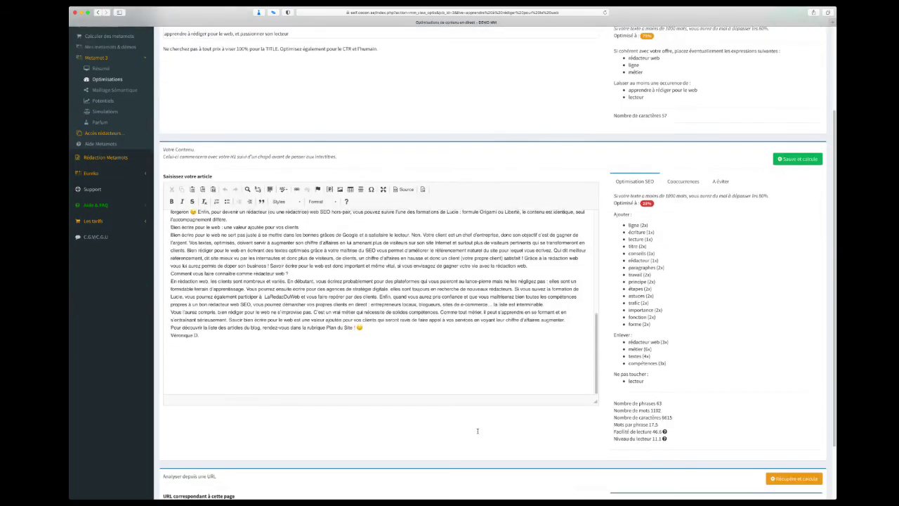
pyautogui.tripleClick(306, 434)
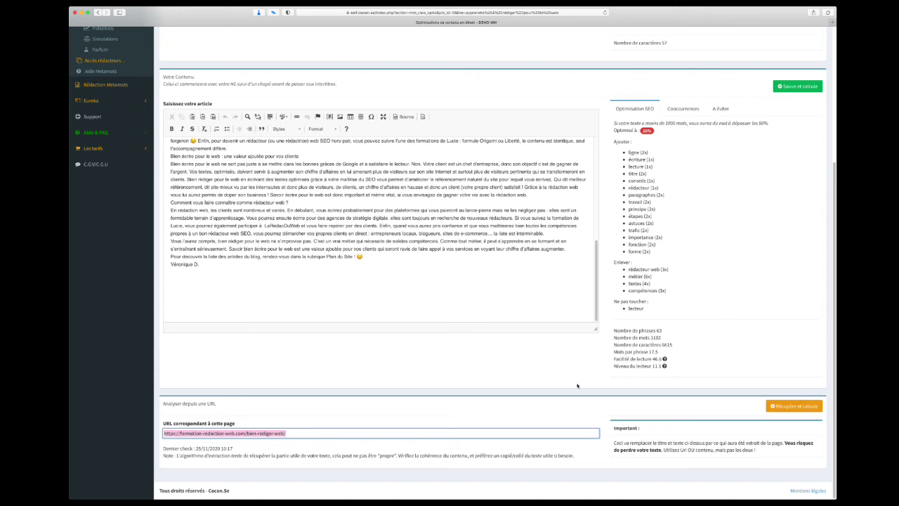
pyautogui.click(577, 385)
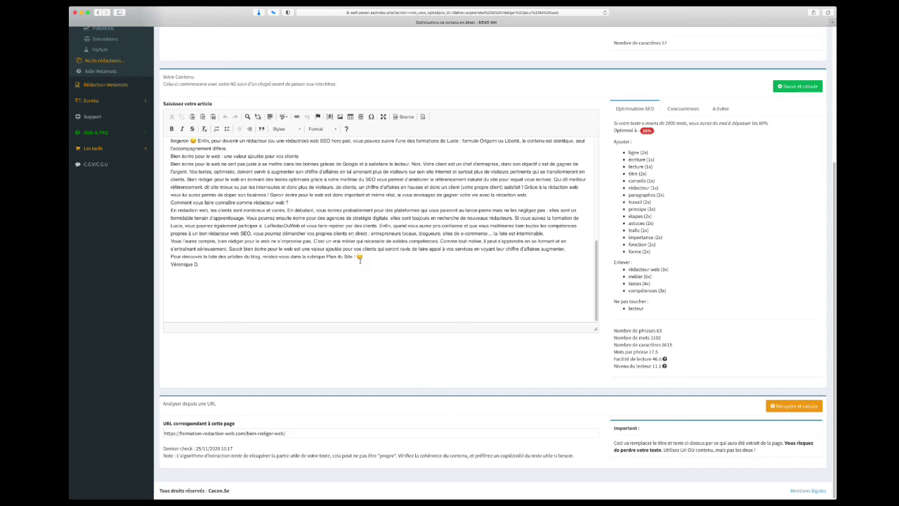
# Return from the live optimisation to the pack's list of optimisations and review the expressions' title and text scores.
pyautogui.scroll(15, 360, 260)
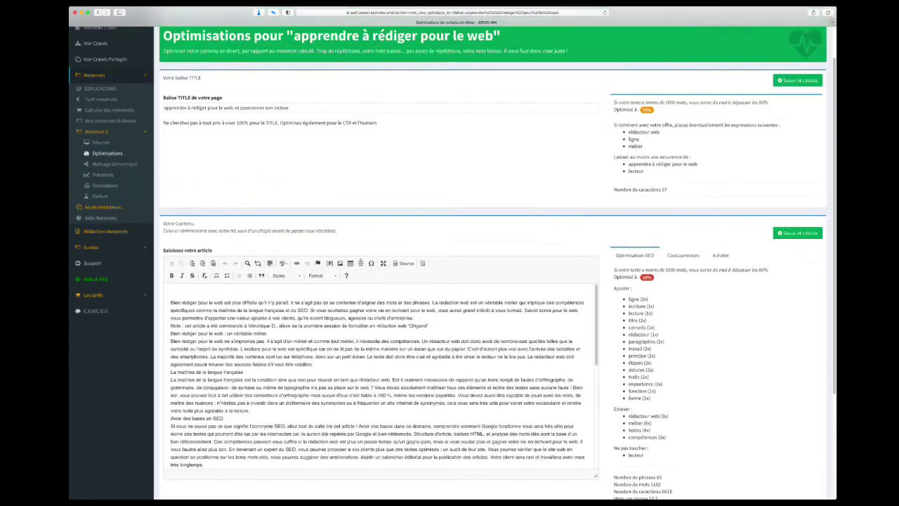
pyautogui.scroll(2, 191, 197)
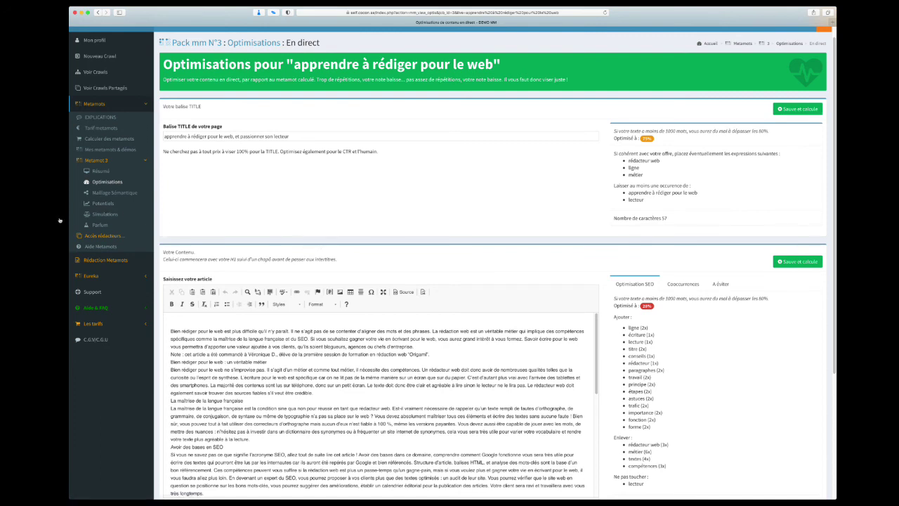
pyautogui.click(108, 182)
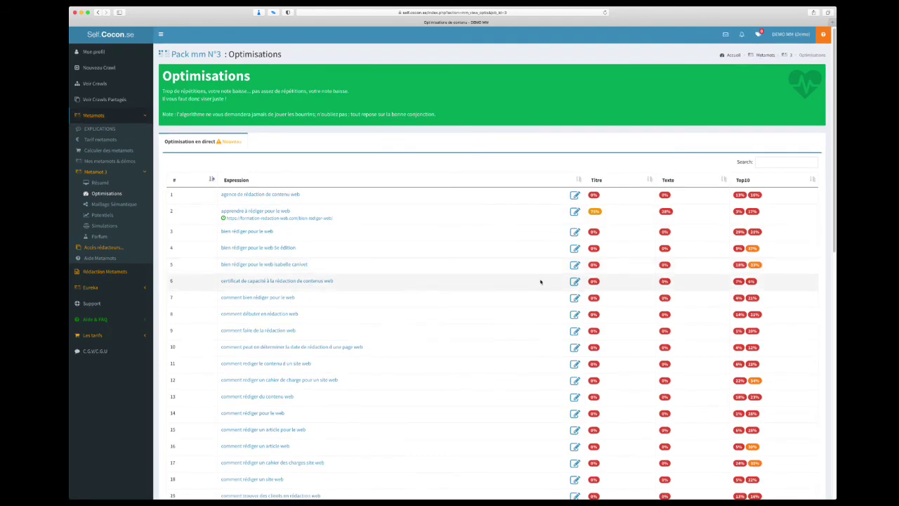
pyautogui.scroll(-1, 704, 324)
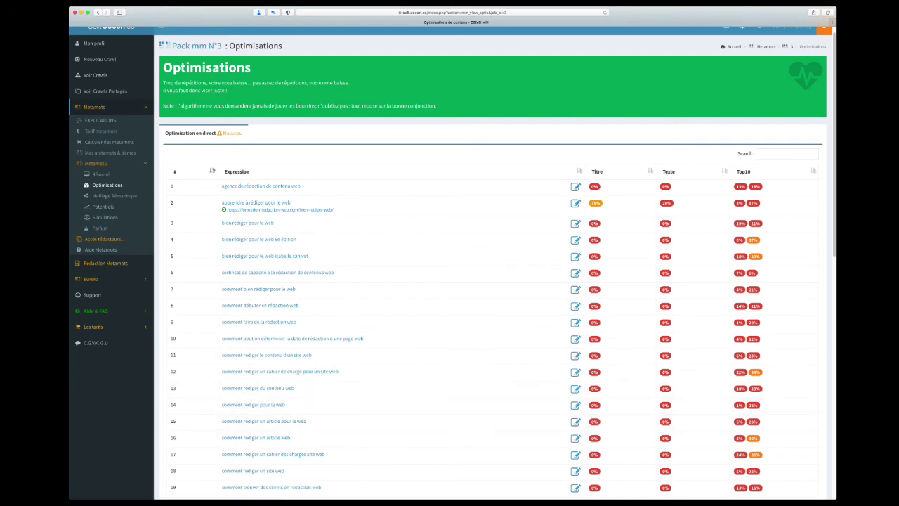
# Open the writer access page for the "rédac web" pack and examine the username field for granting editor access.
pyautogui.click(117, 240)
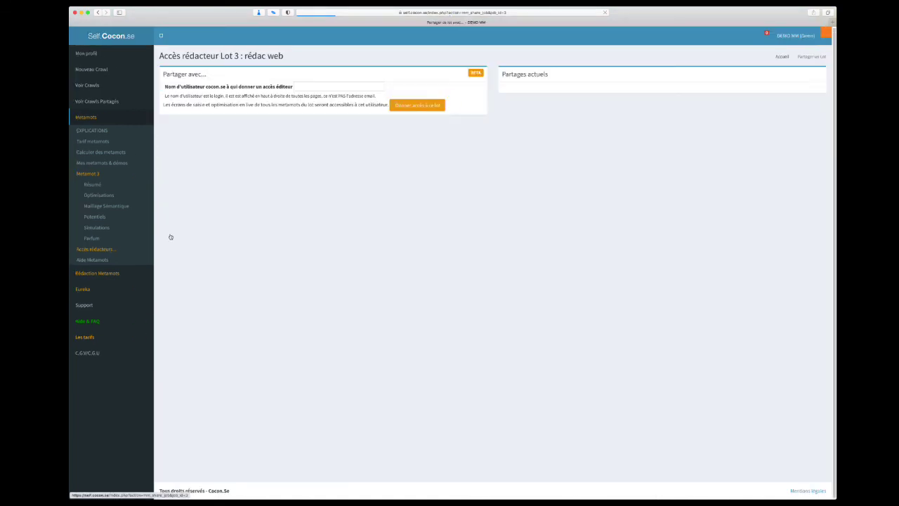
pyautogui.click(334, 88)
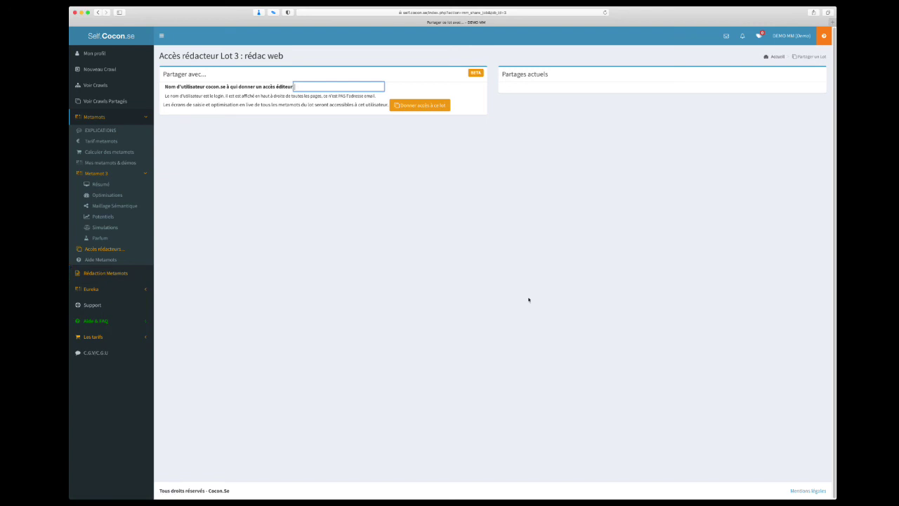
pyautogui.click(555, 100)
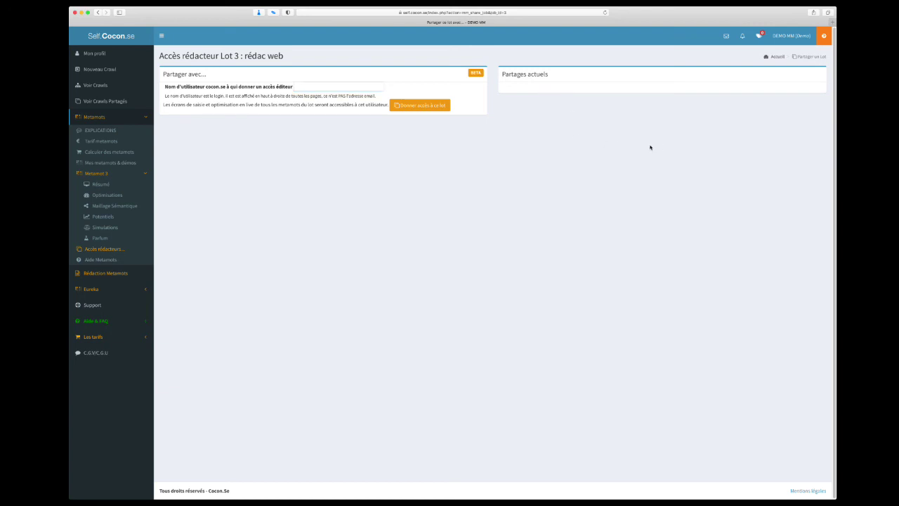